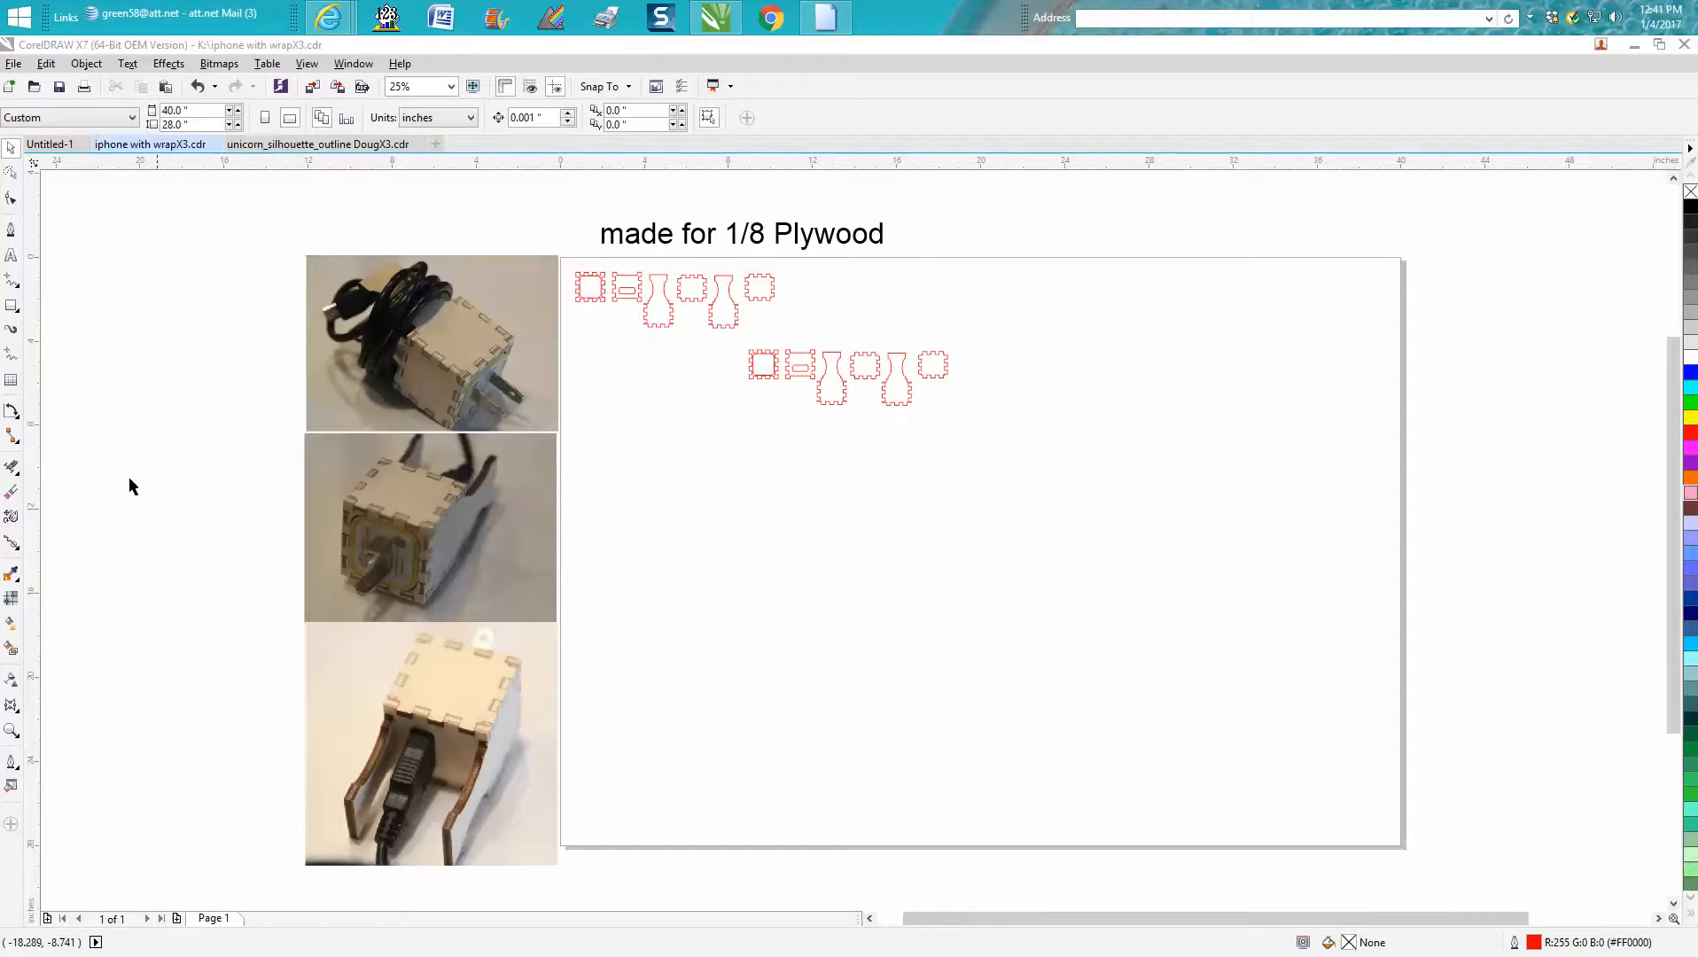
# Examine the plug-side photo of the assembled box alongside the square panel with the rounded cutout.
pyautogui.click(11, 730)
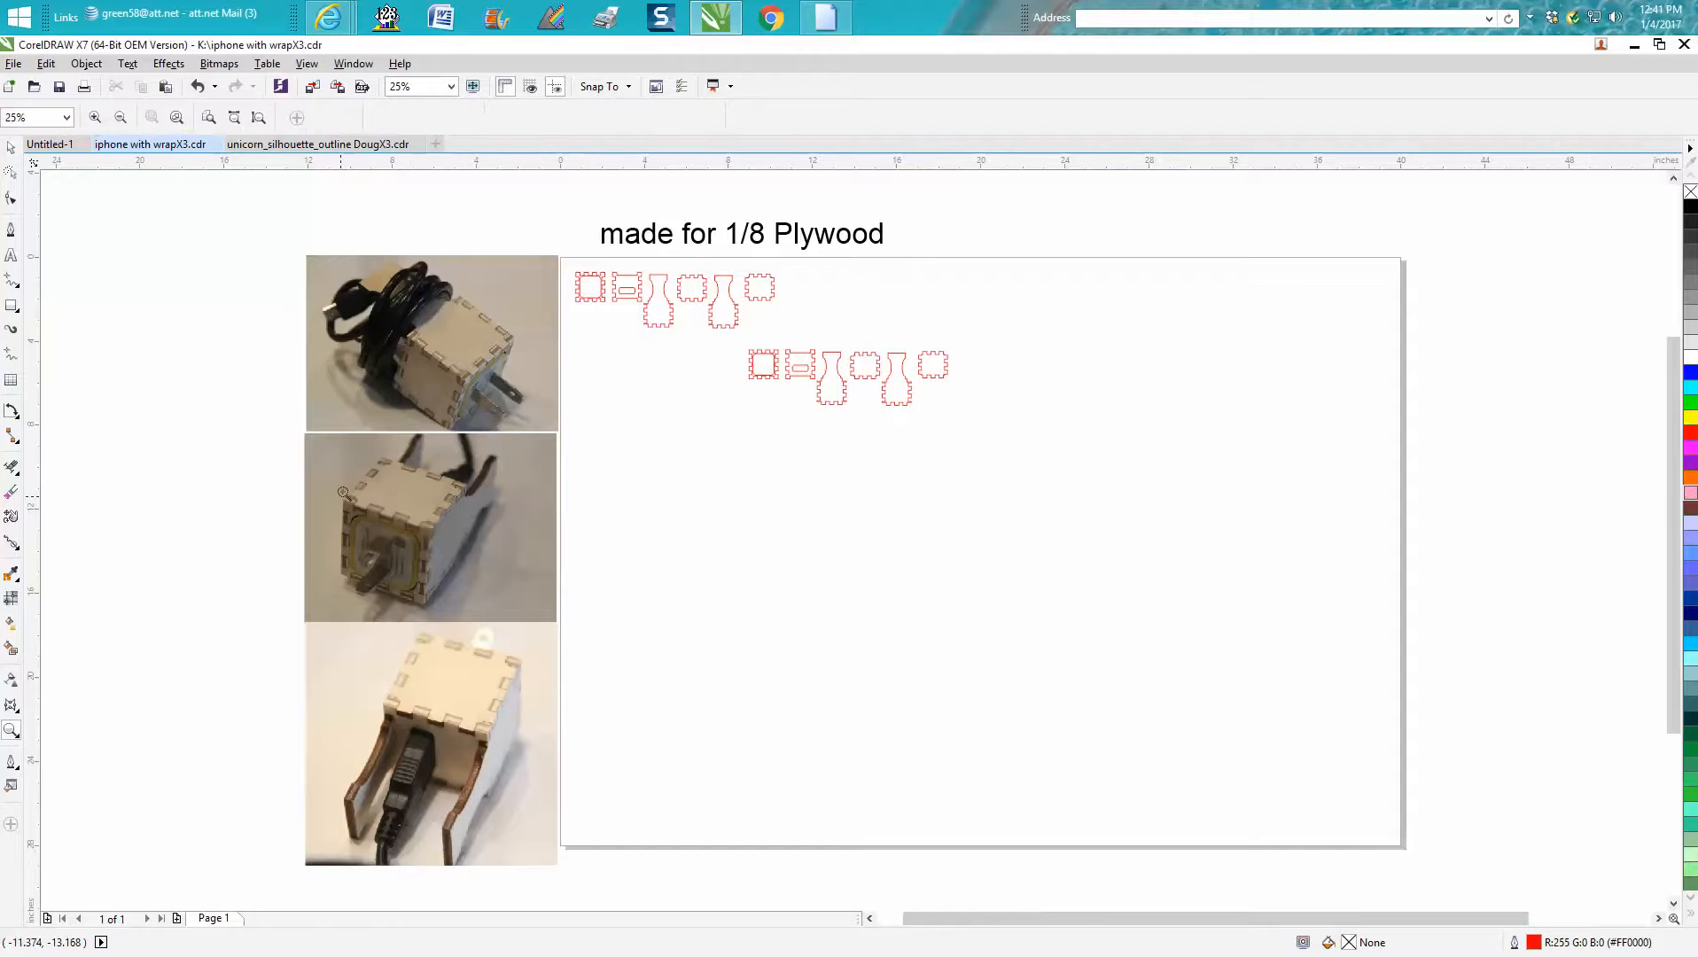
pyautogui.moveTo(343, 492); pyautogui.dragTo(587, 632)
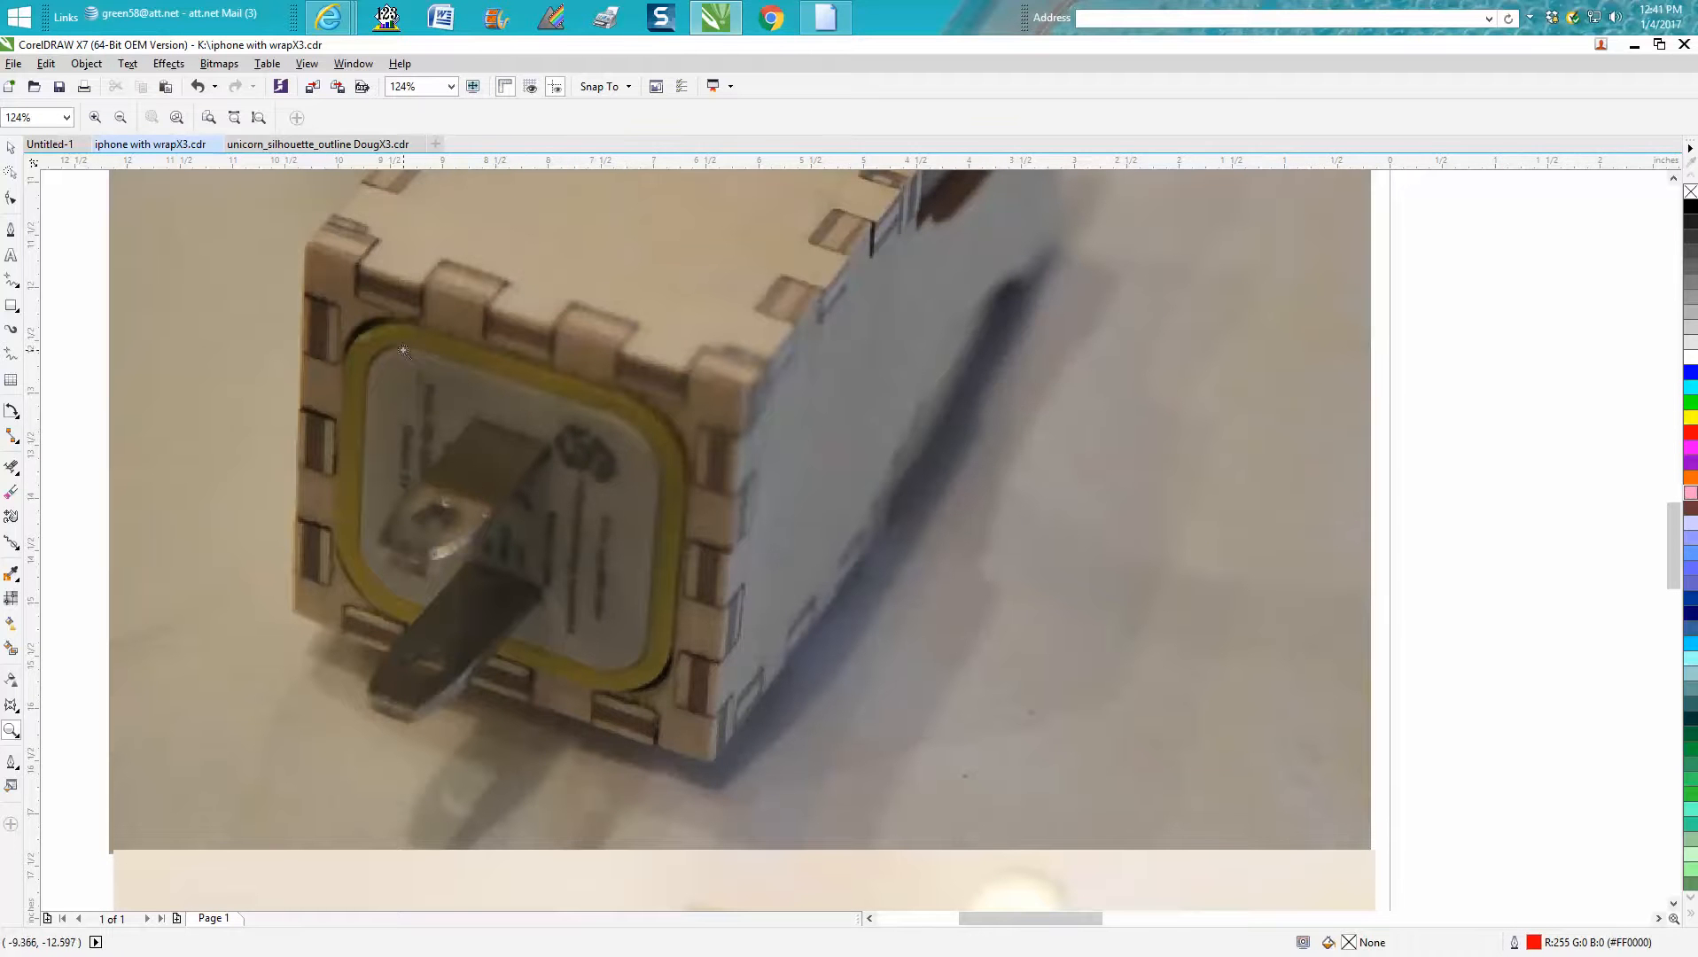
pyautogui.scroll(-5, 526, 550)
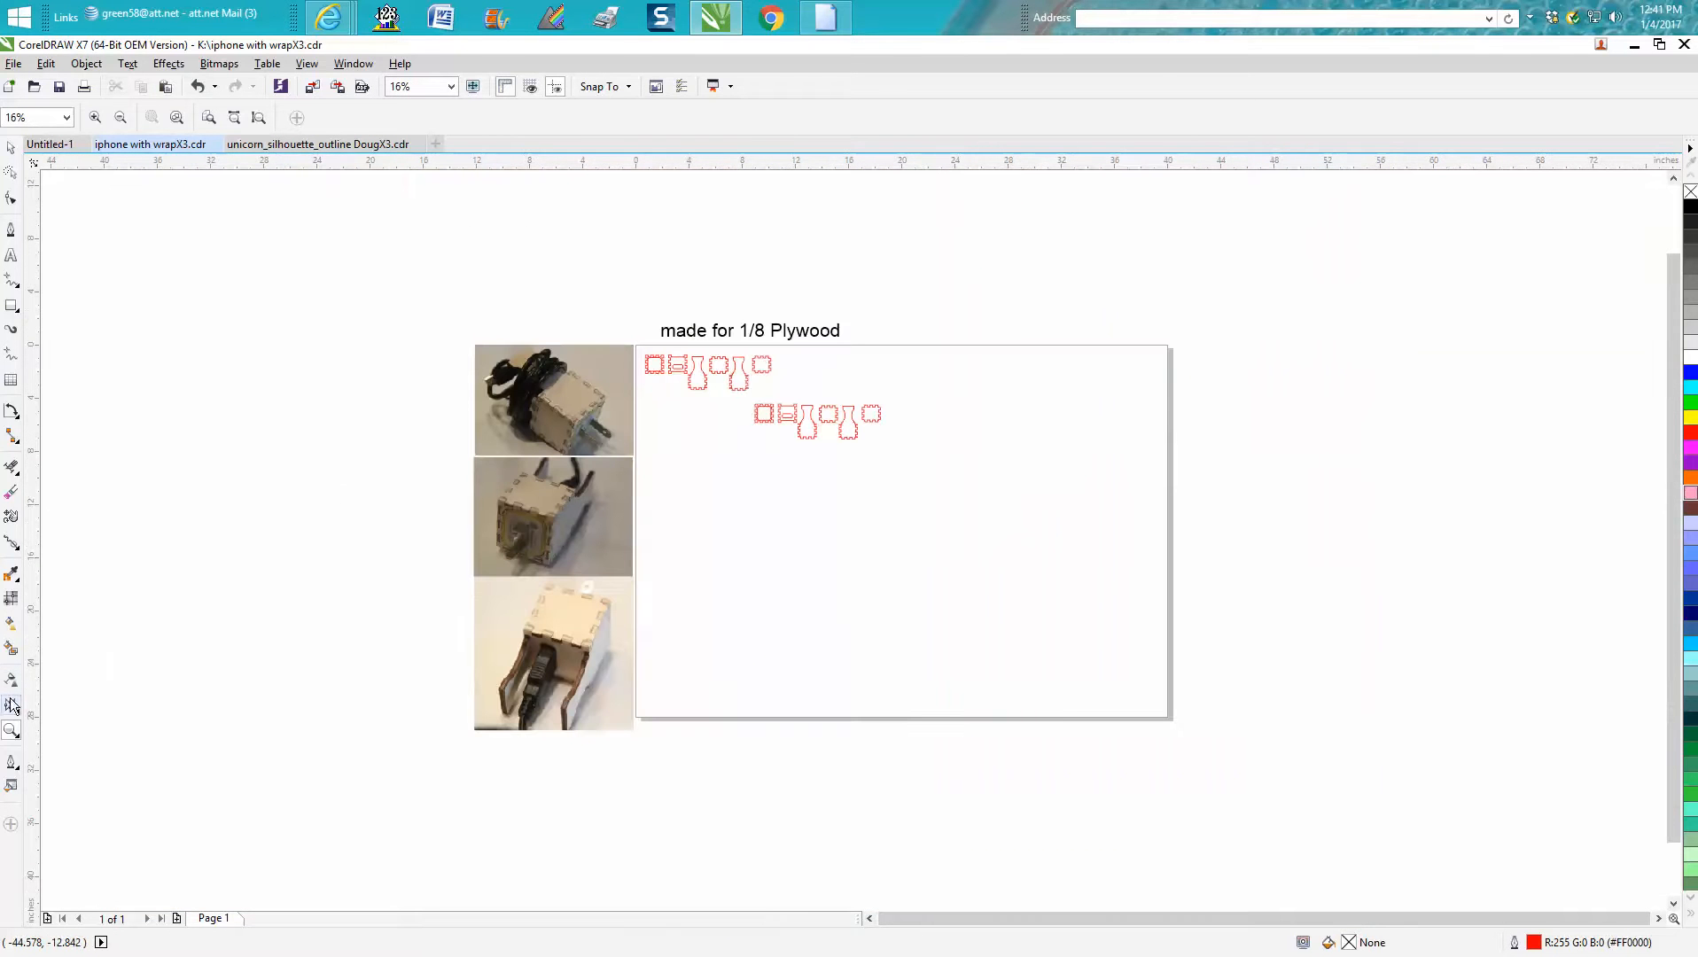
pyautogui.moveTo(742, 404); pyautogui.dragTo(787, 427)
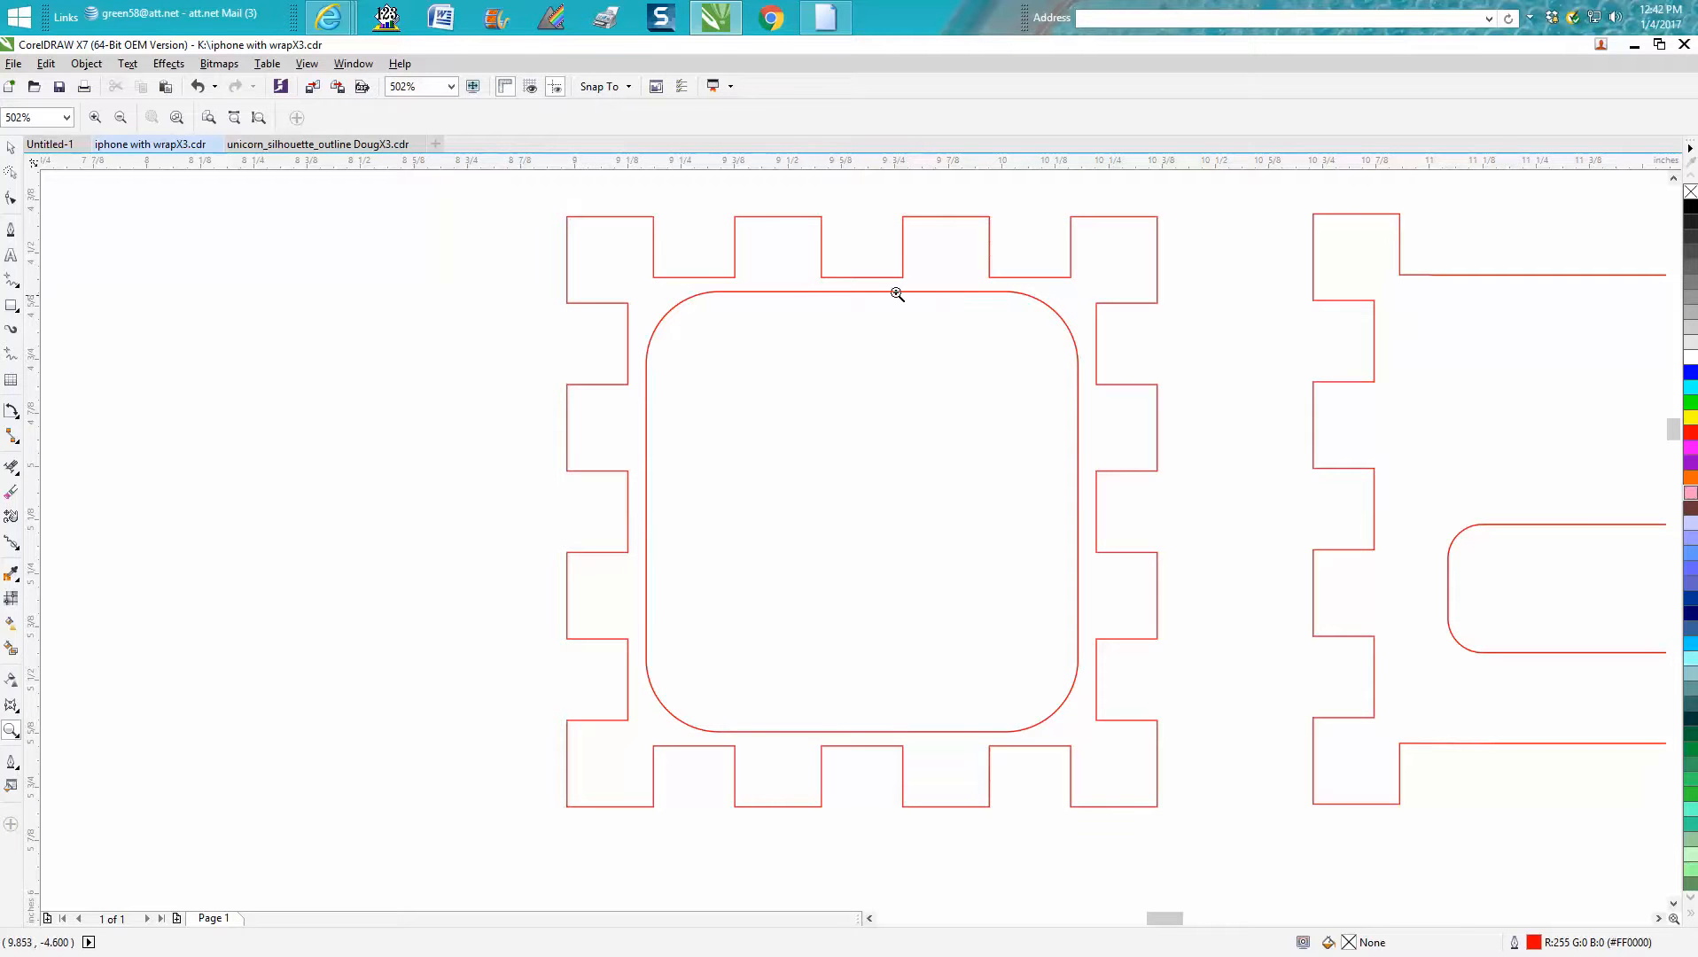
pyautogui.scroll(-2, 680, 302)
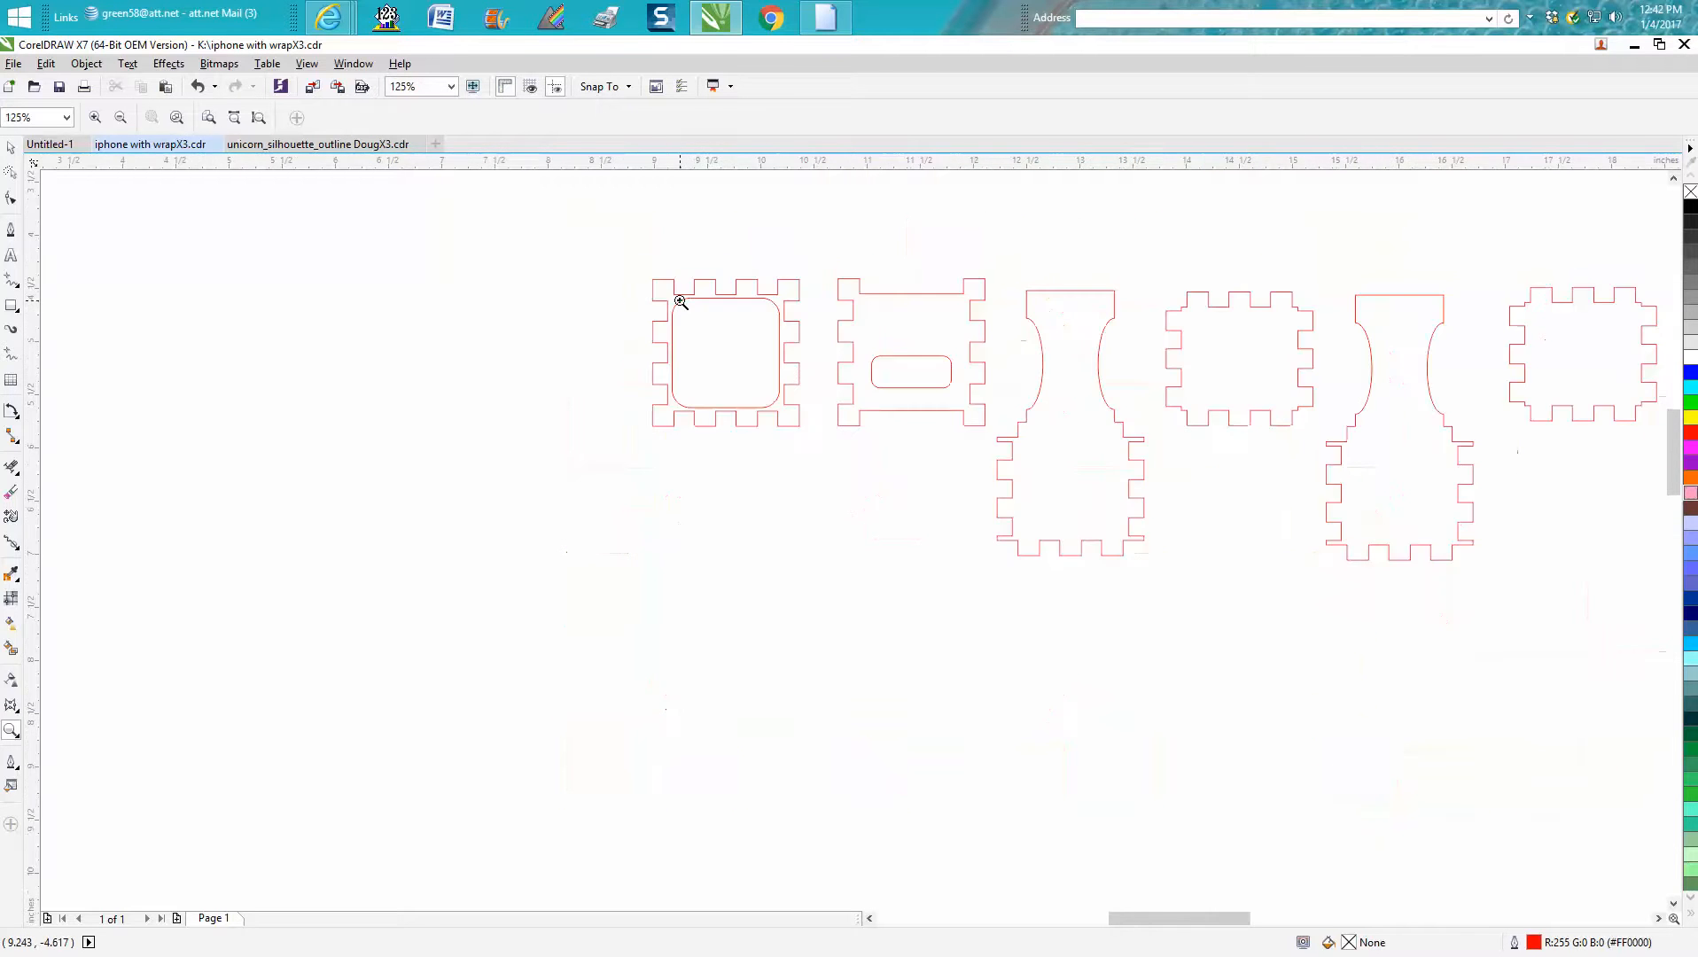
pyautogui.scroll(-2, 681, 302)
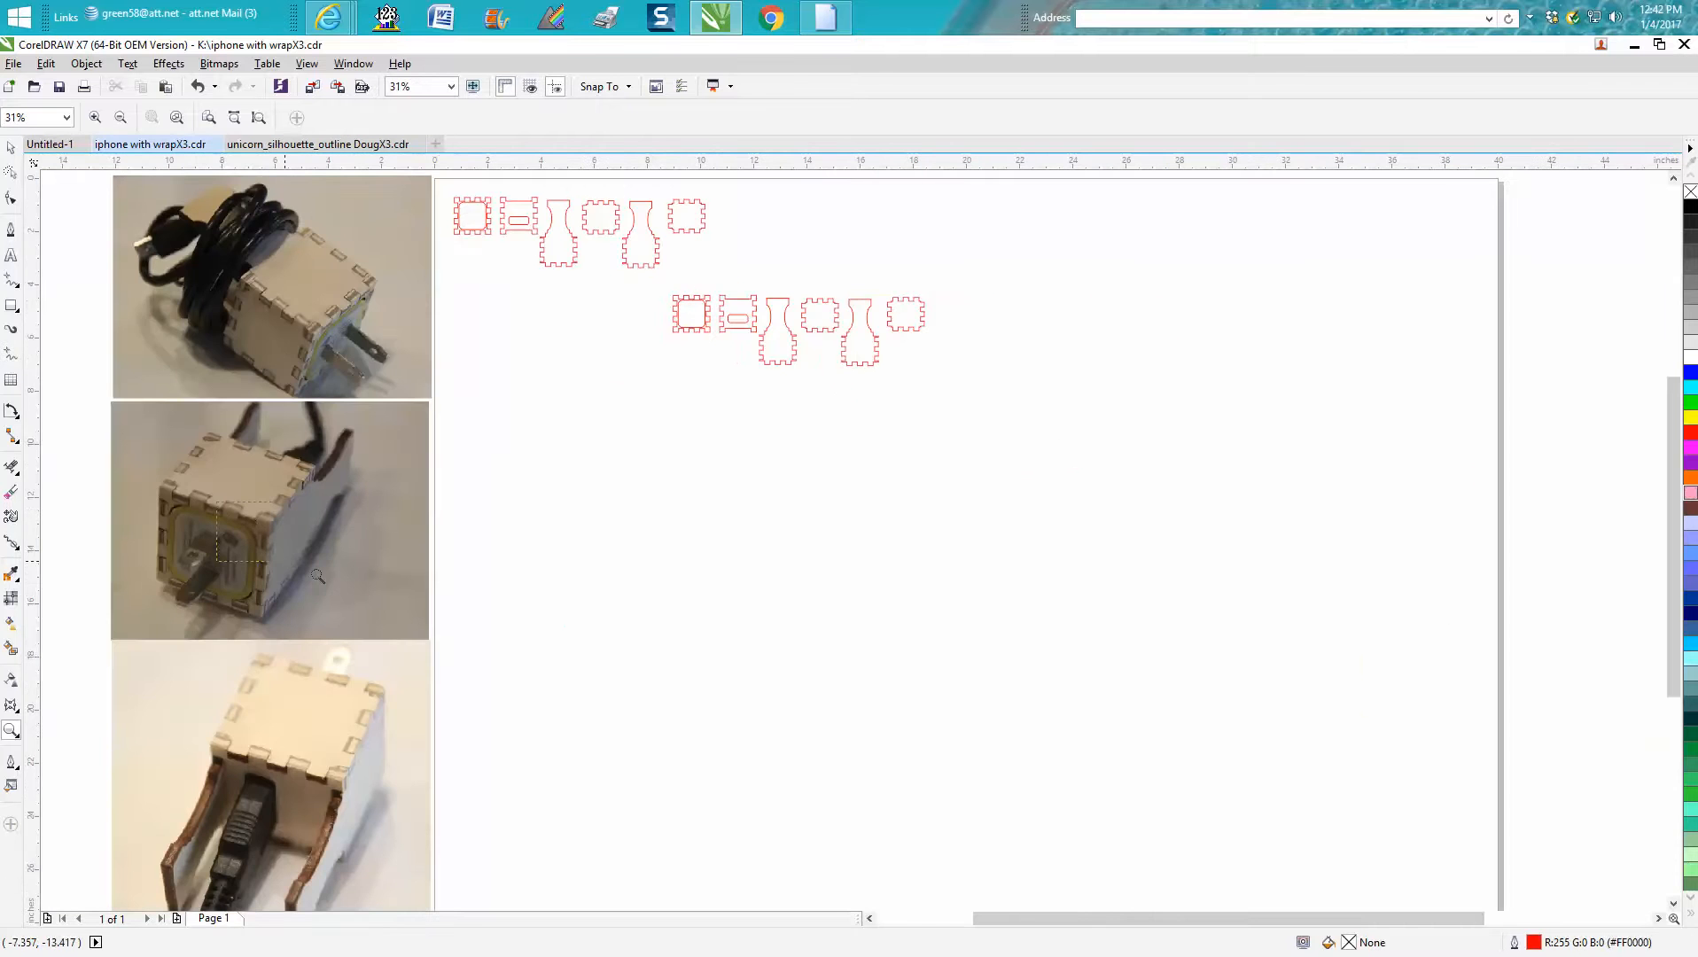
pyautogui.moveTo(317, 576); pyautogui.dragTo(267, 561)
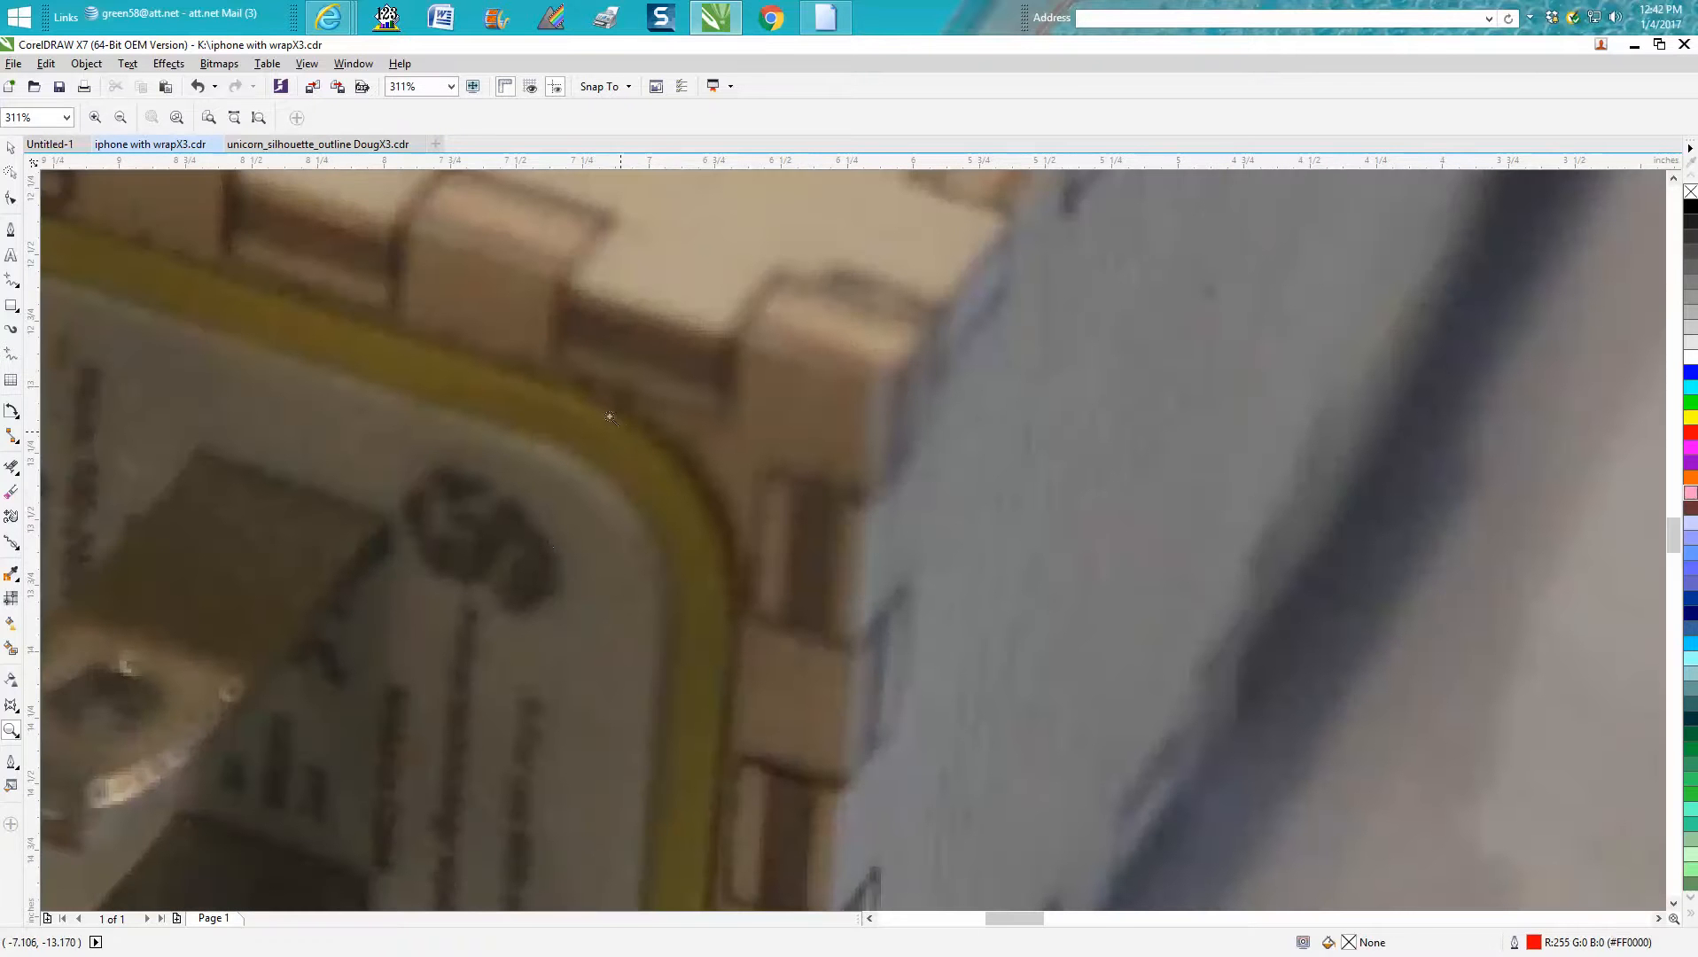
pyautogui.scroll(-1, 688, 474)
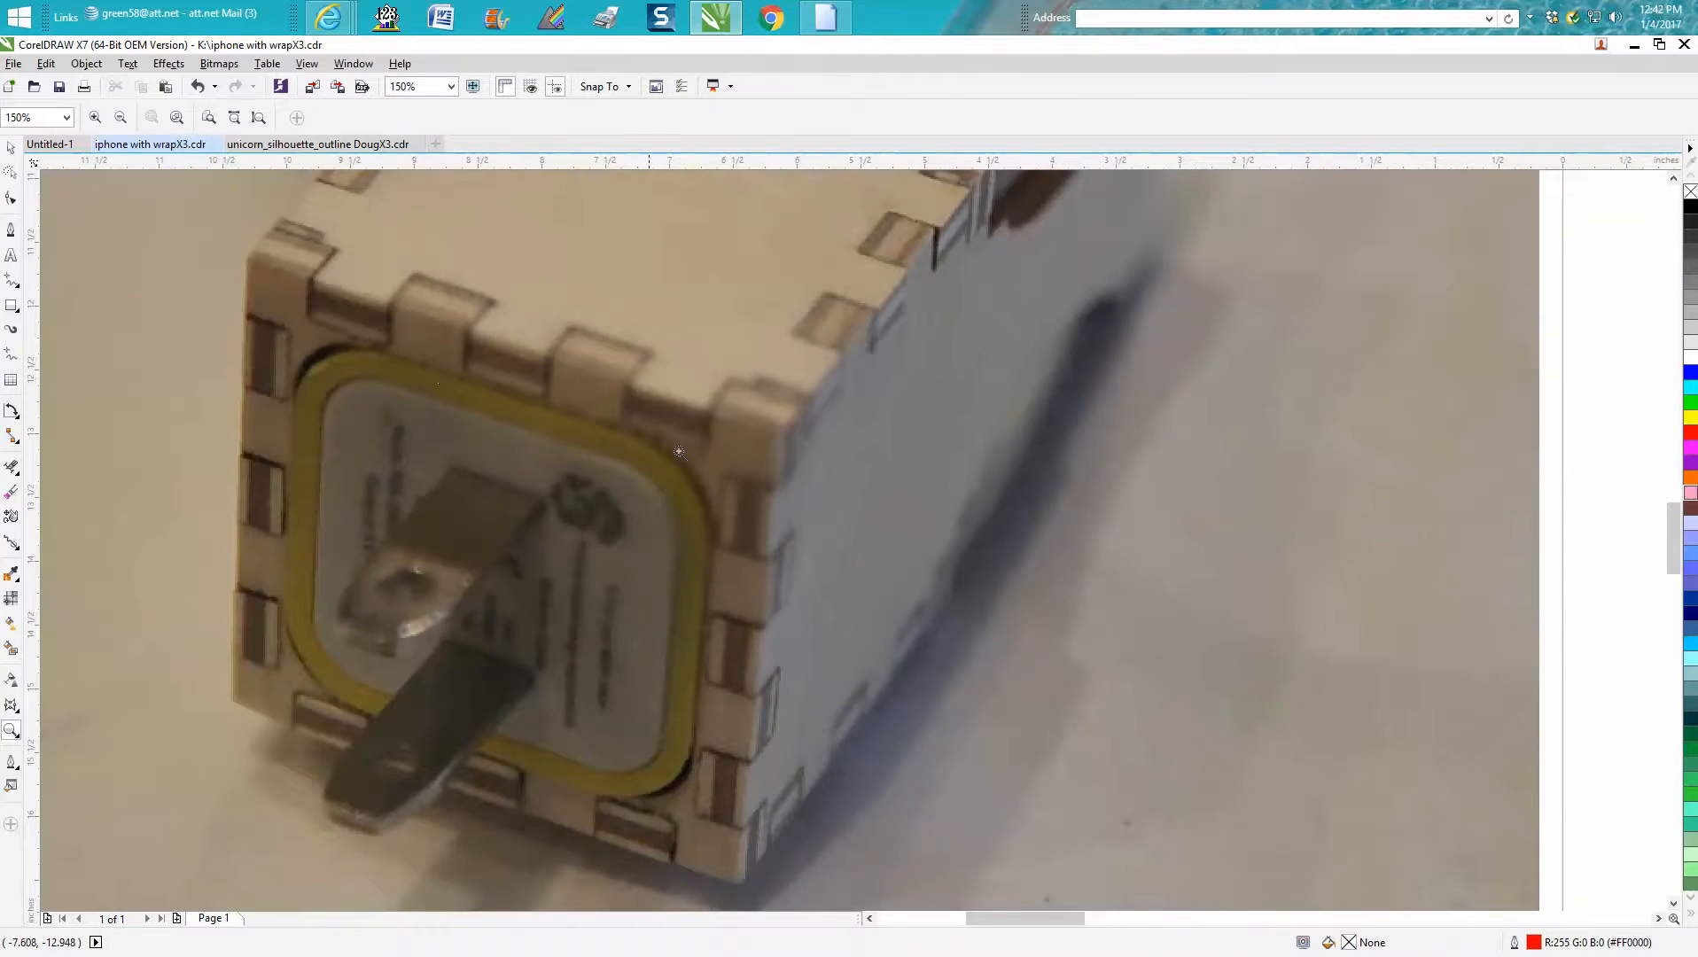
pyautogui.scroll(-2, 679, 452)
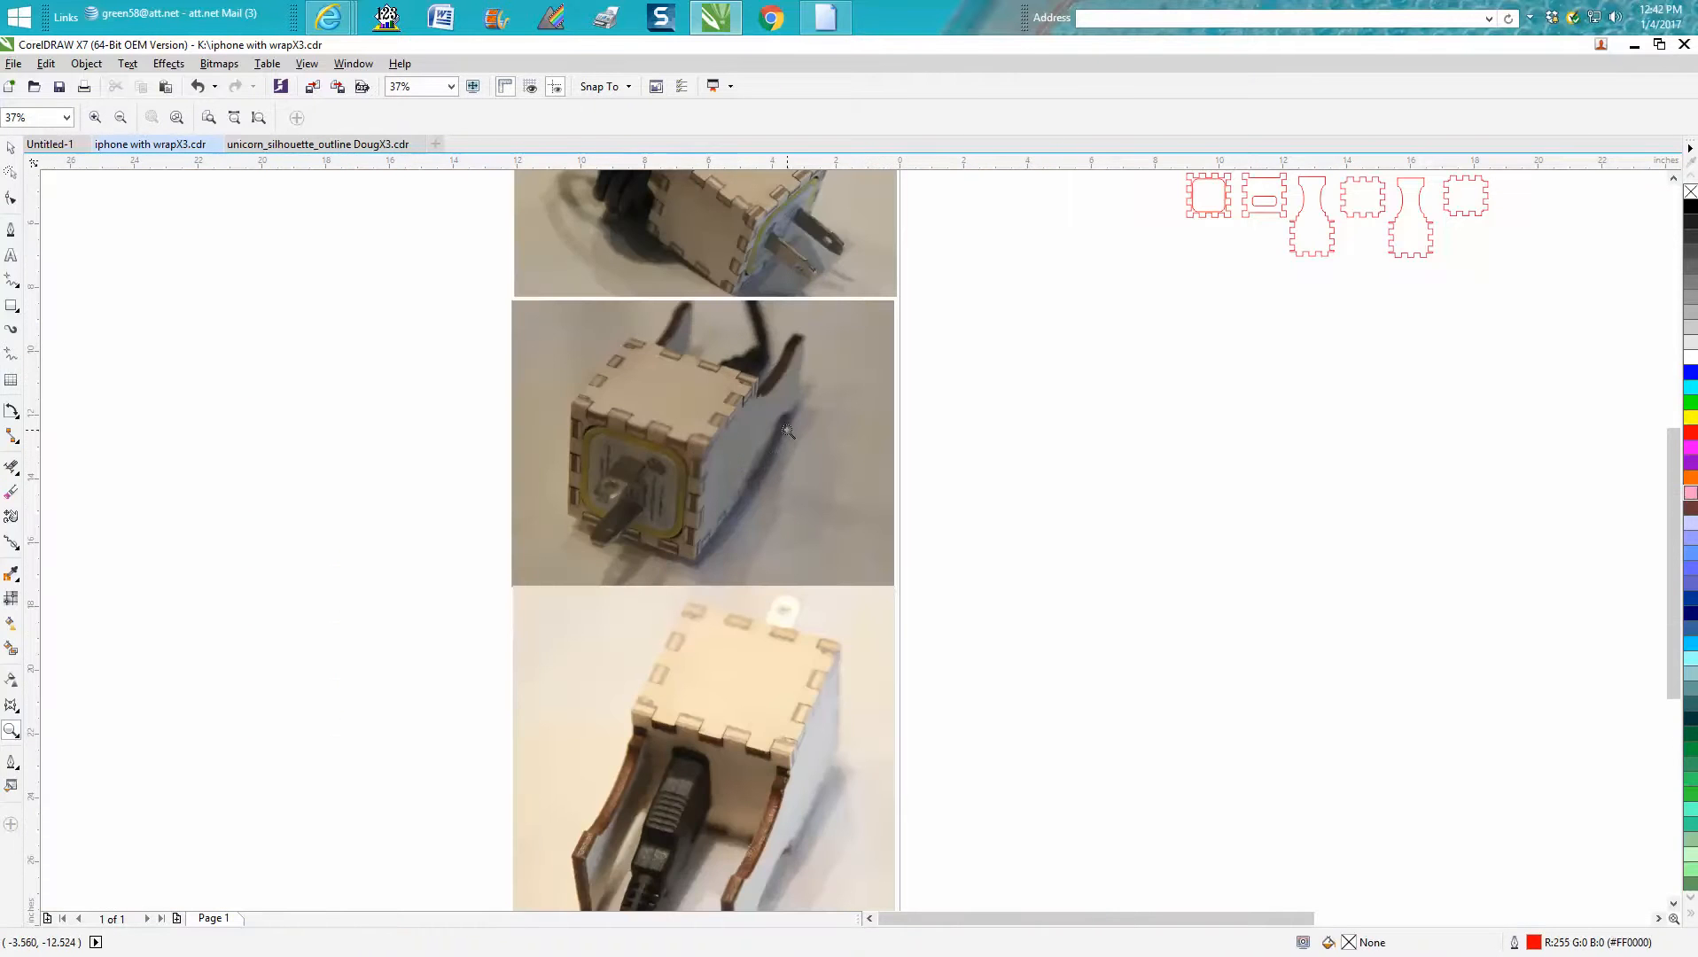
pyautogui.scroll(-1, 787, 432)
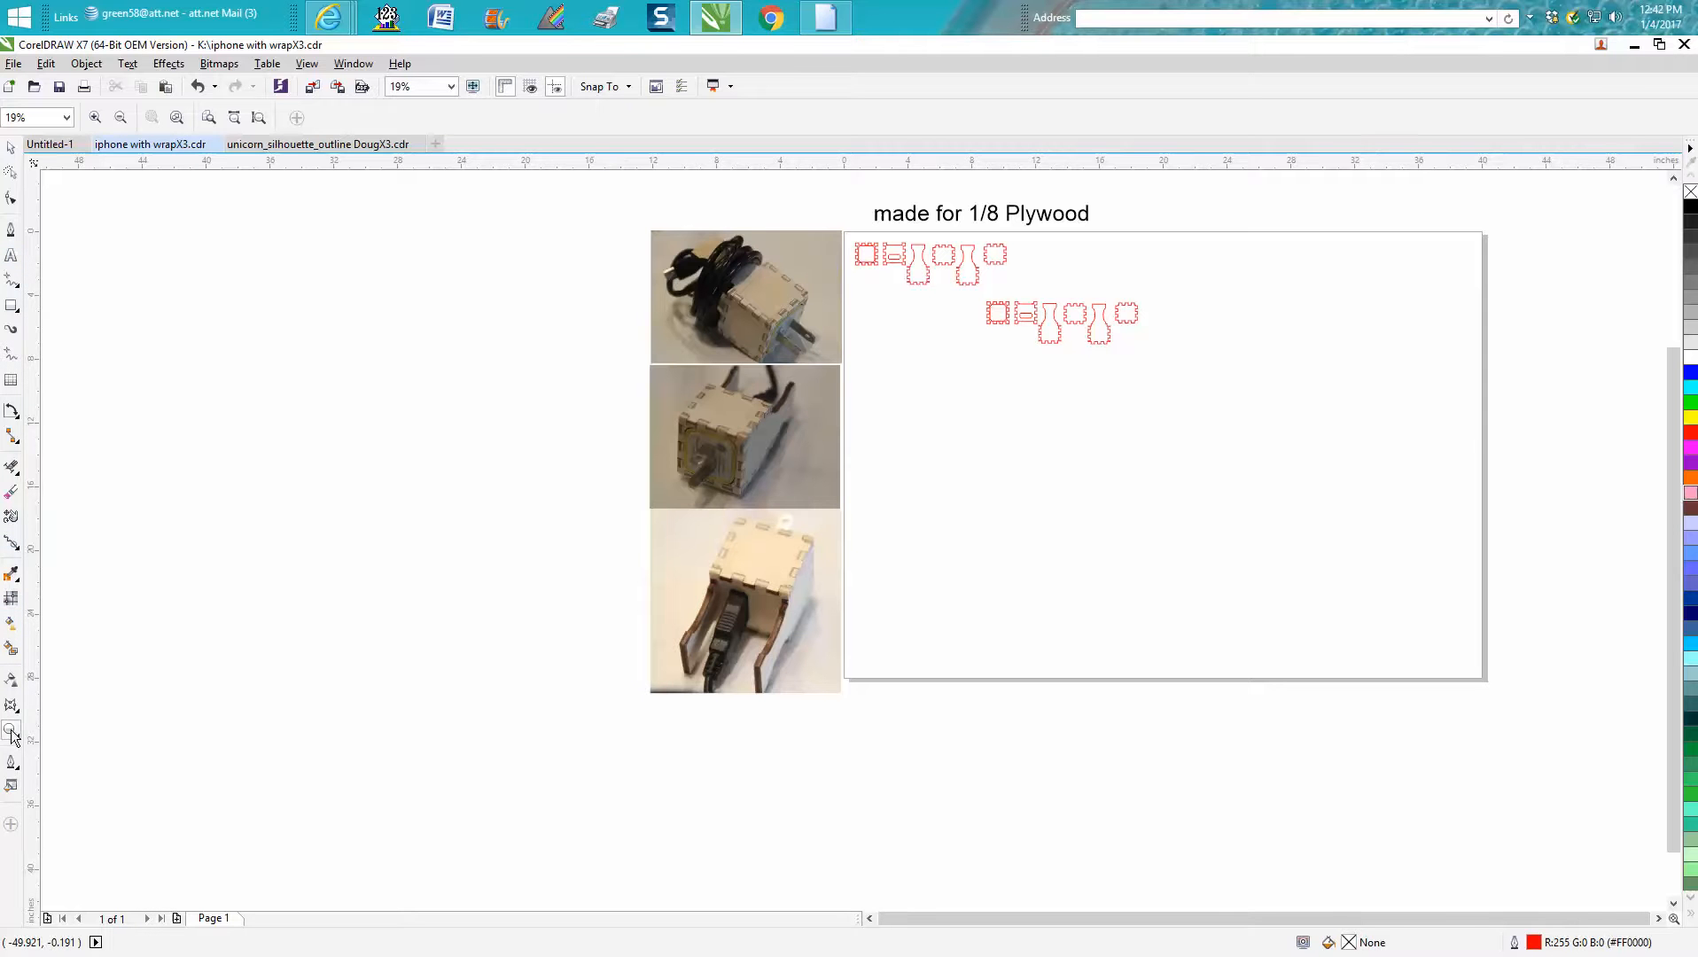
# Ungroup the square panel with the large rounded cutout in the lower set and select its rounded rectangle.
pyautogui.moveTo(986, 286); pyautogui.dragTo(1149, 367)
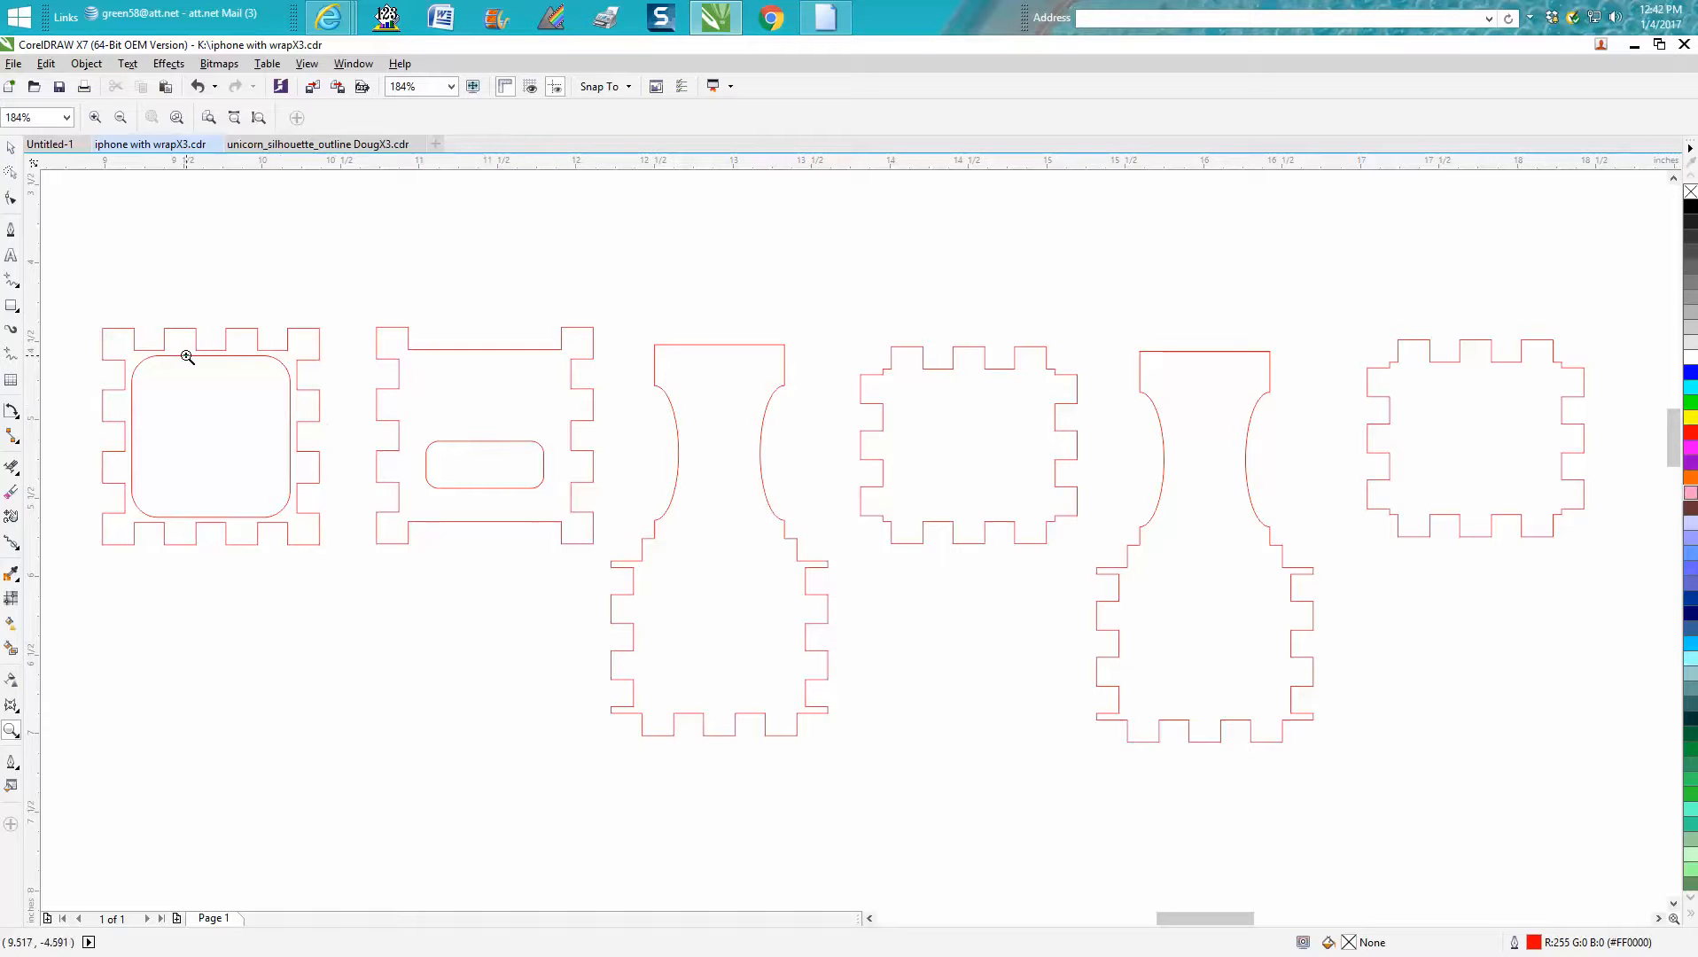
pyautogui.click(11, 147)
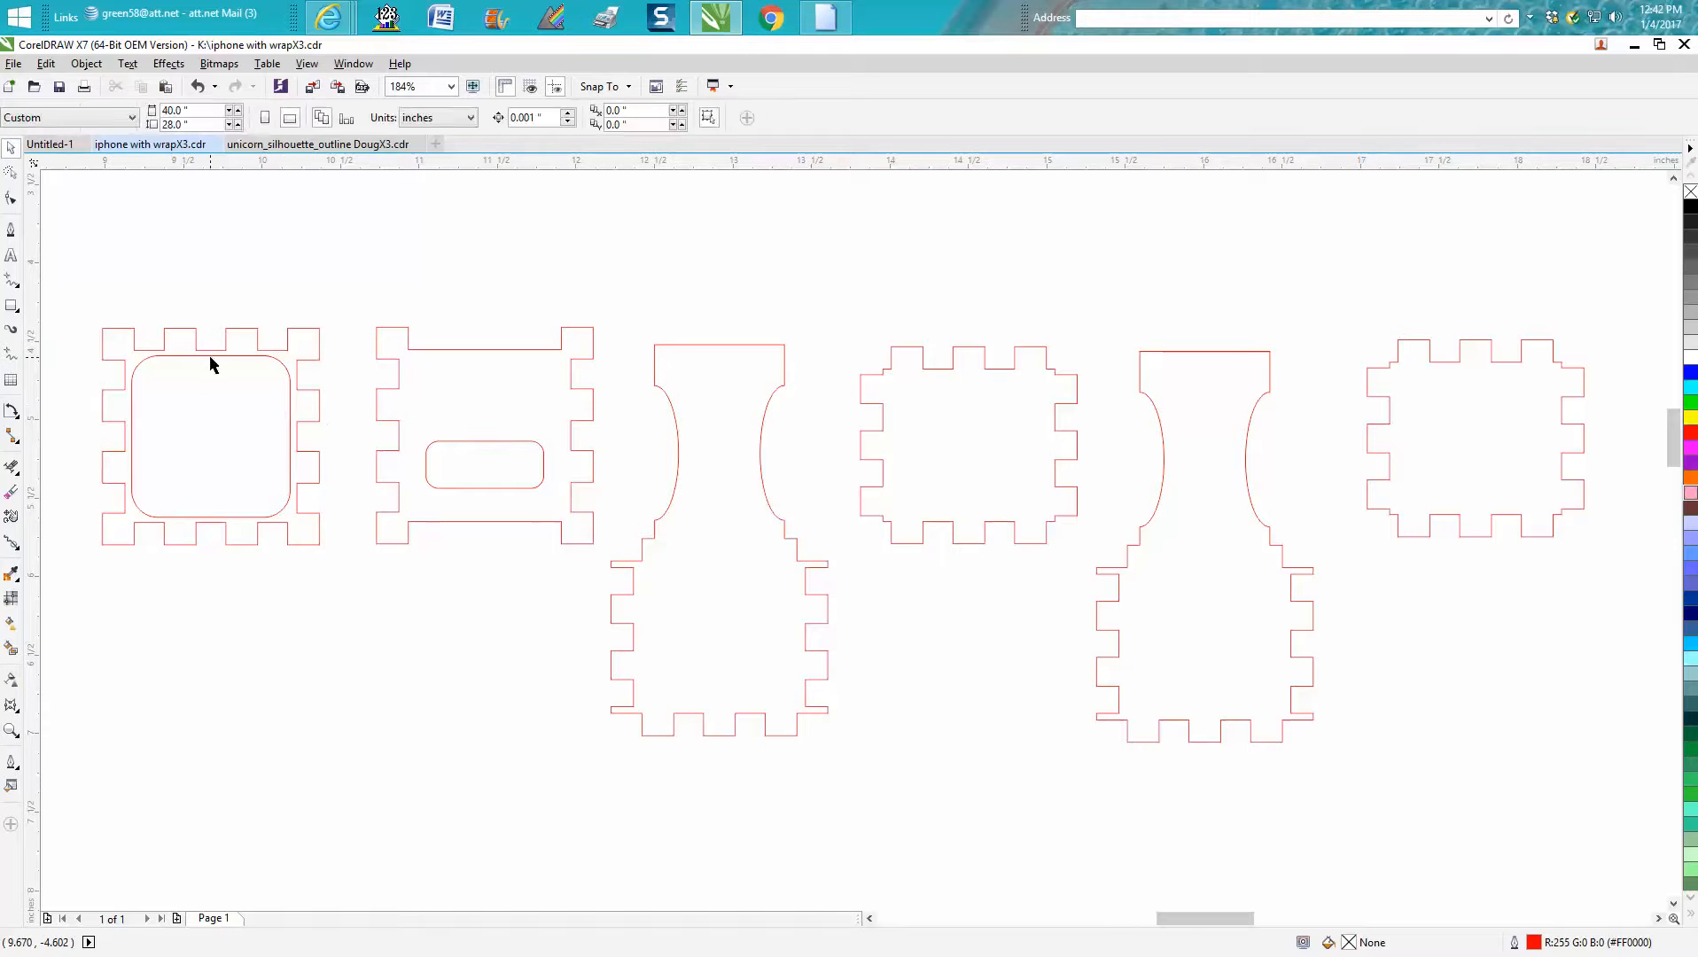
pyautogui.click(213, 358)
pyautogui.click(95, 69)
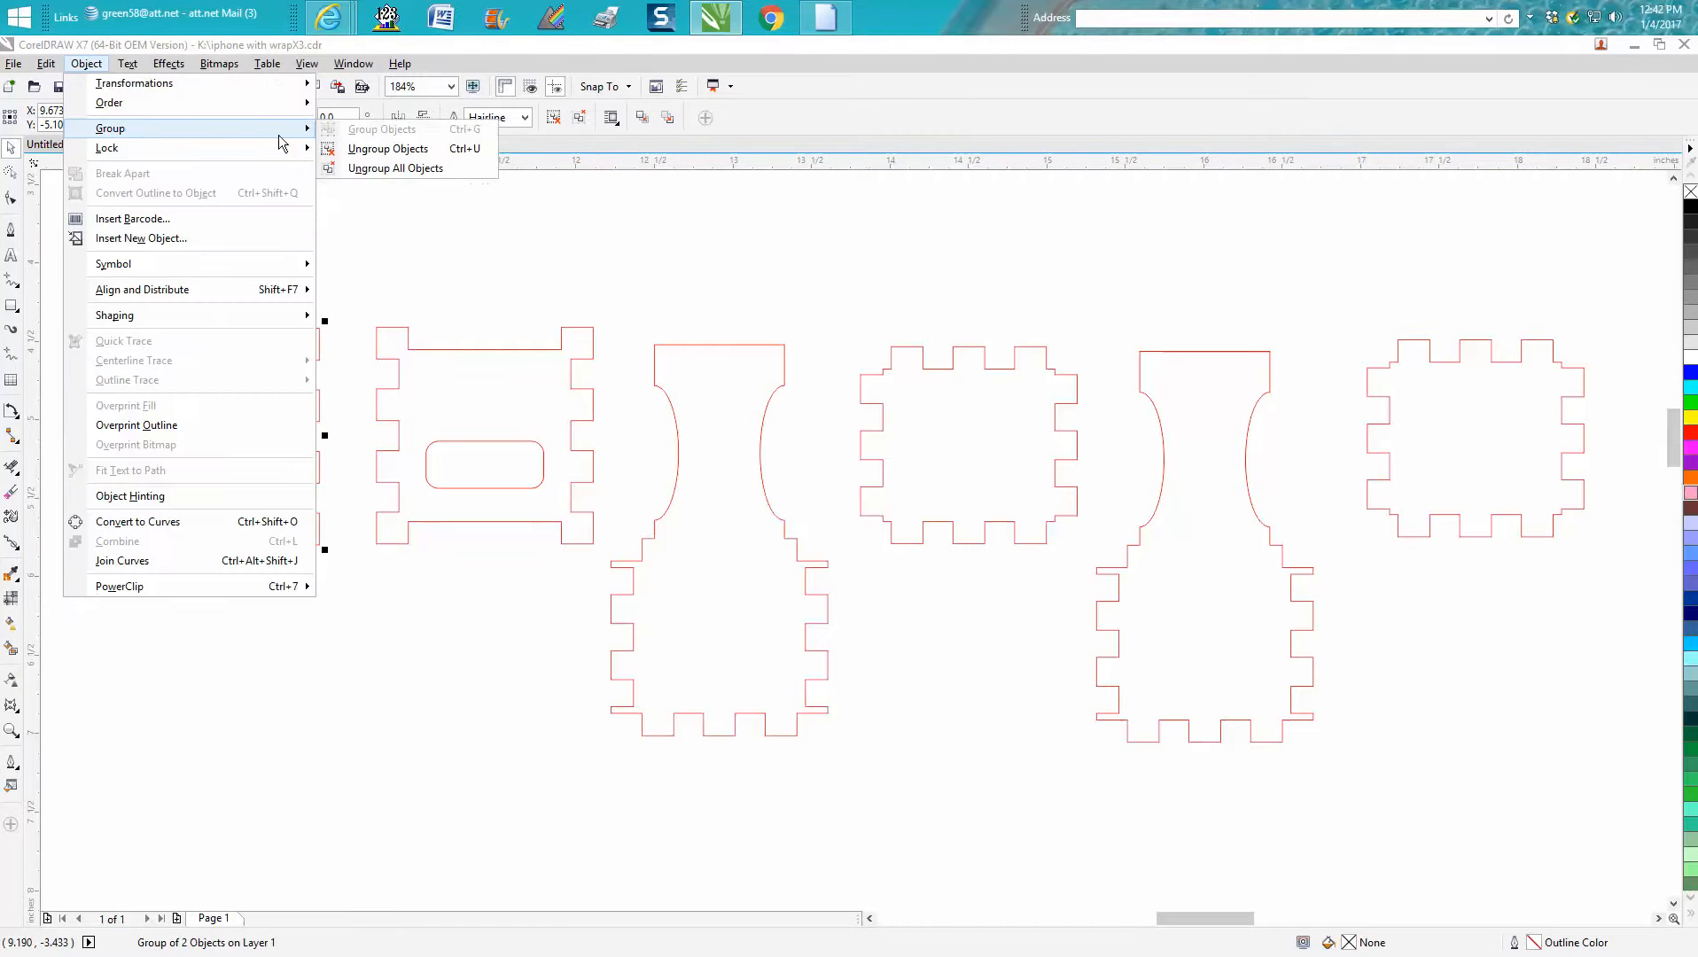
pyautogui.click(346, 148)
pyautogui.click(248, 357)
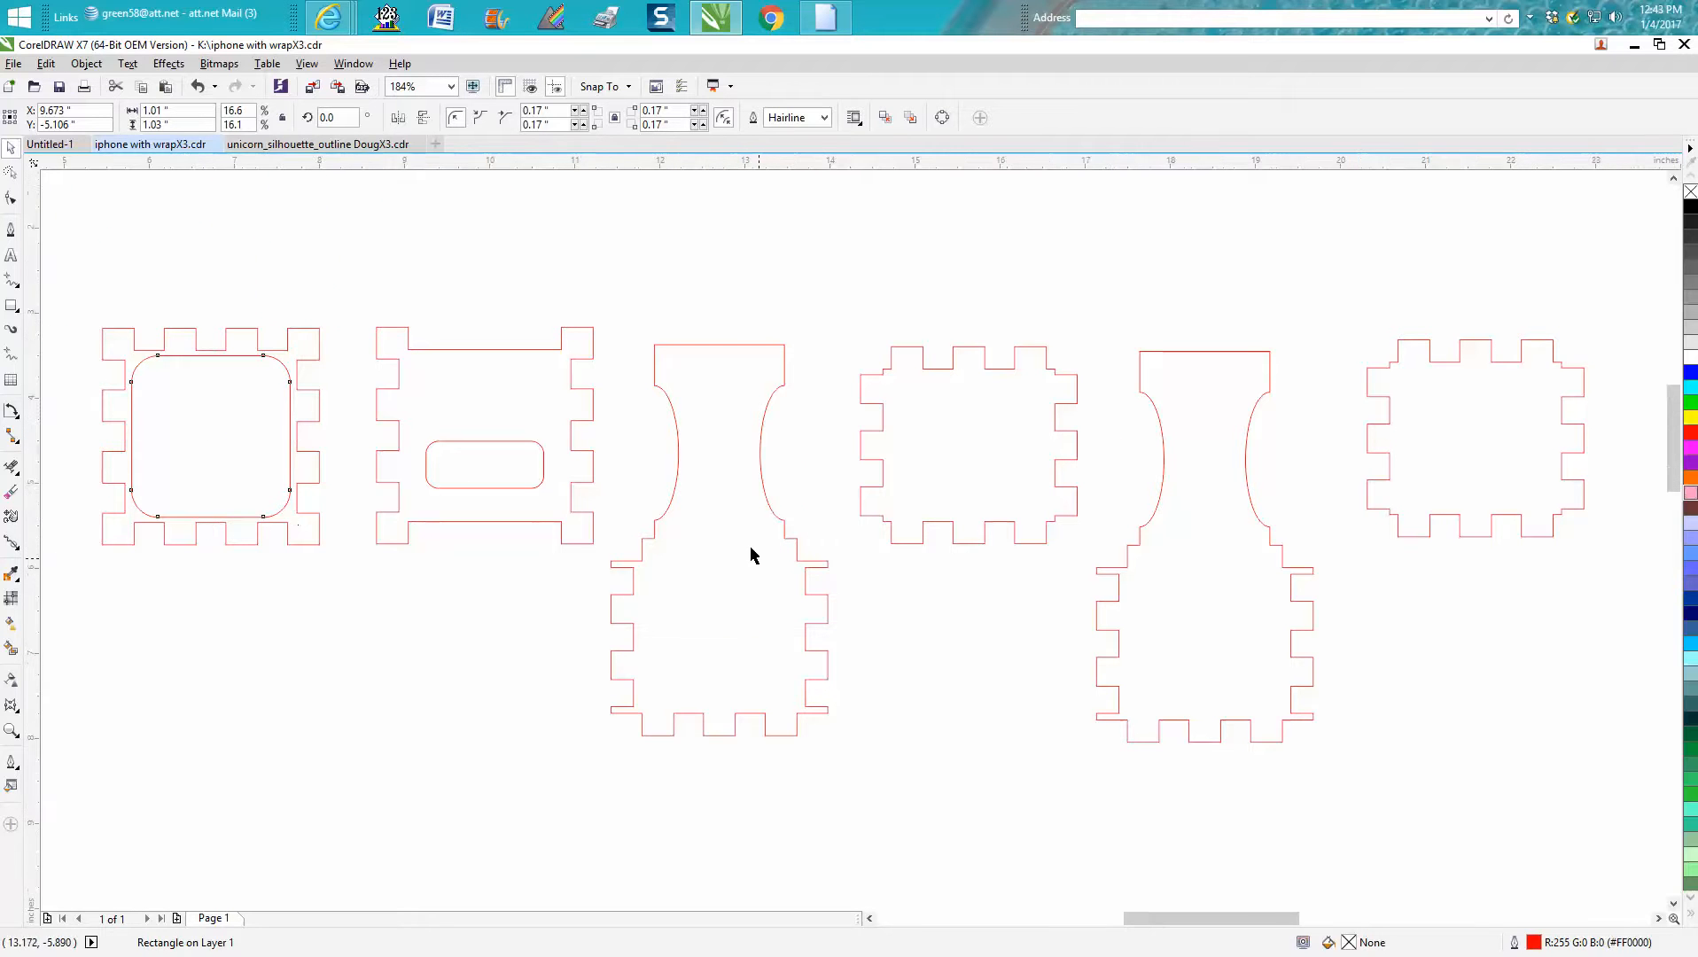
# Examine the third photo to see how the cable plug and the two wrap arms fit the box.
pyautogui.scroll(-3, 753, 554)
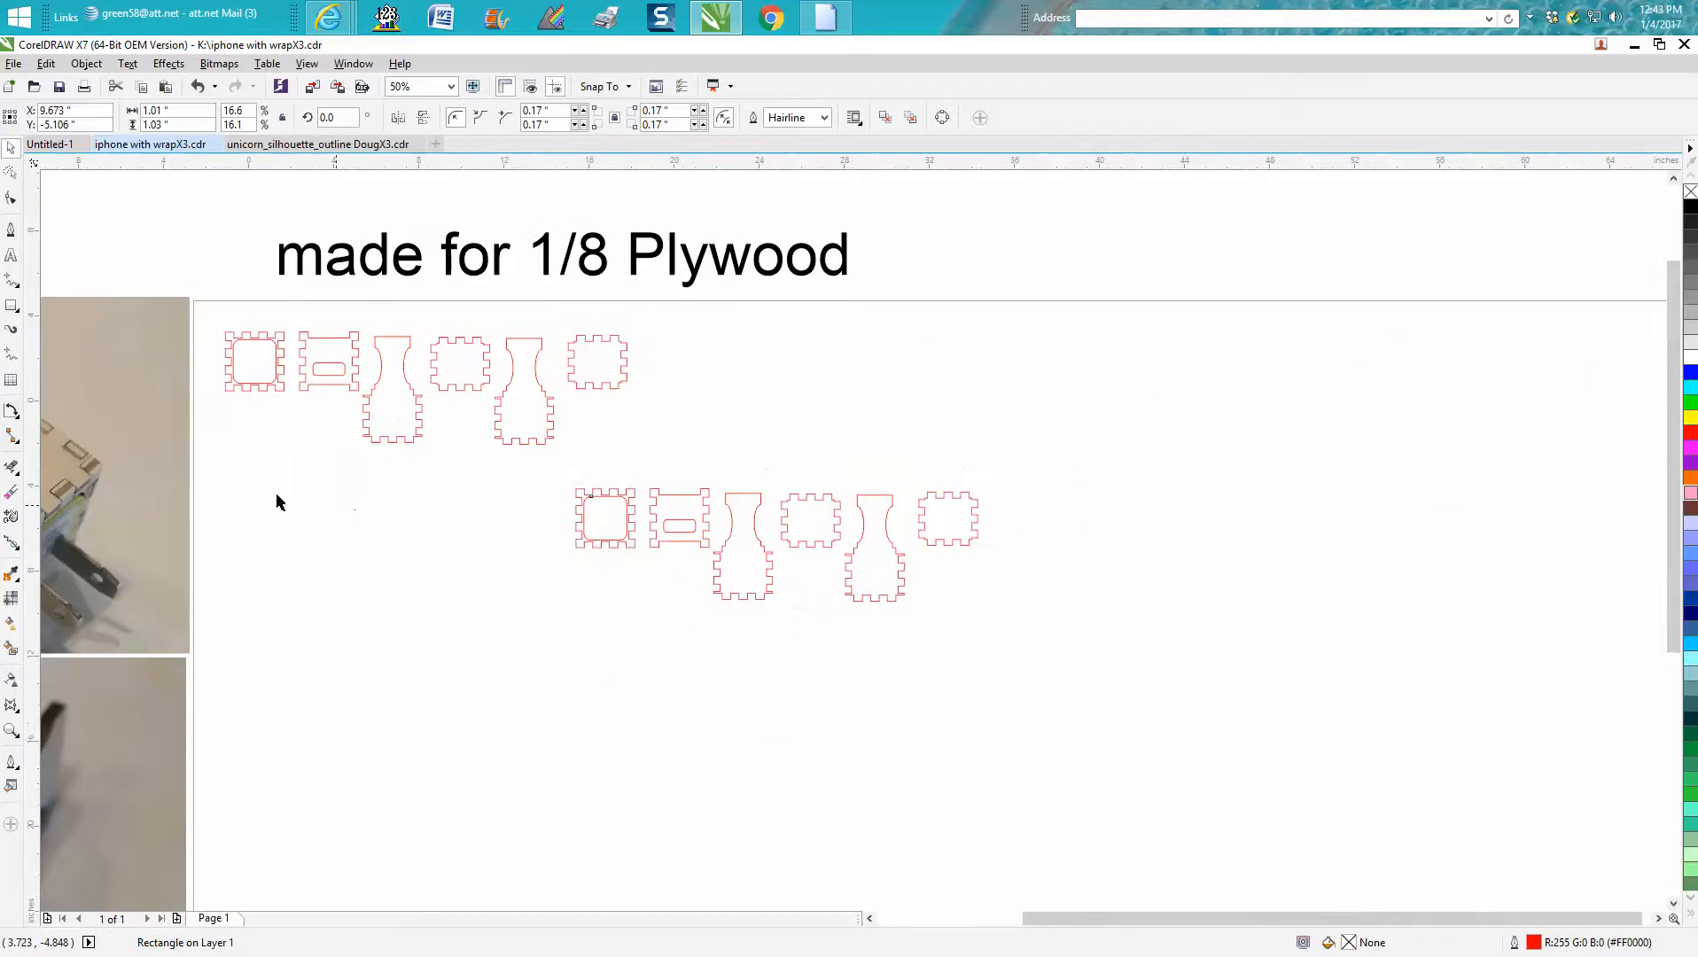
pyautogui.scroll(-1, 257, 498)
pyautogui.scroll(-1, 140, 653)
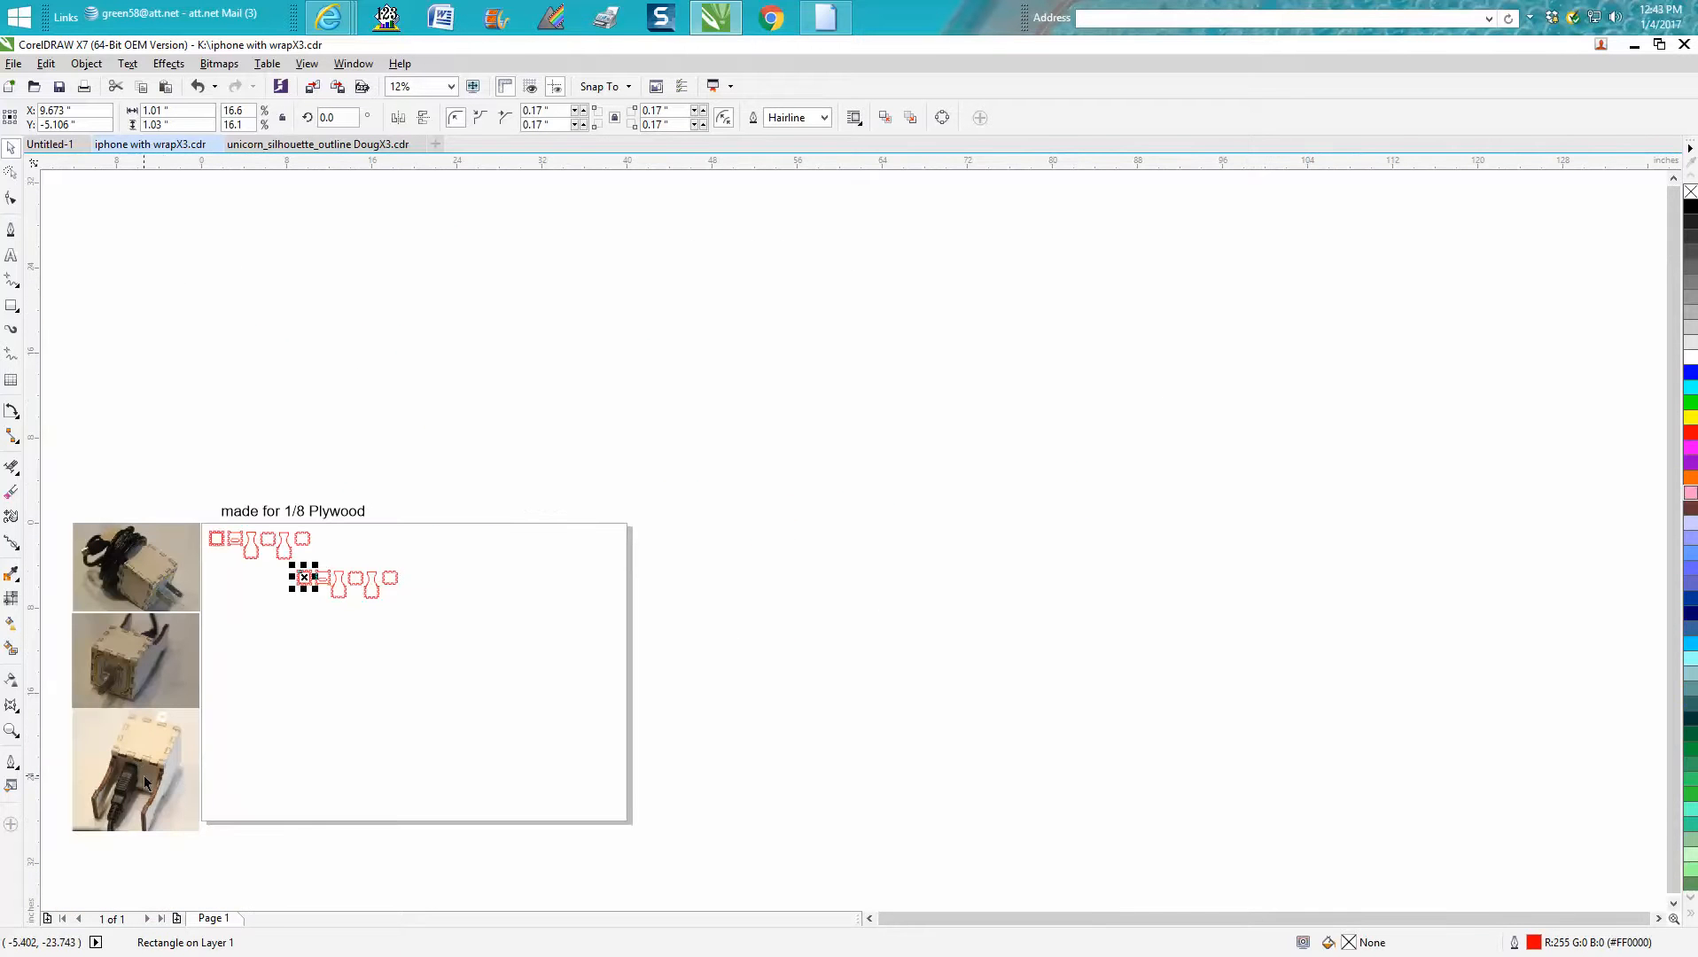
pyautogui.click(11, 730)
pyautogui.moveTo(116, 739); pyautogui.dragTo(240, 811)
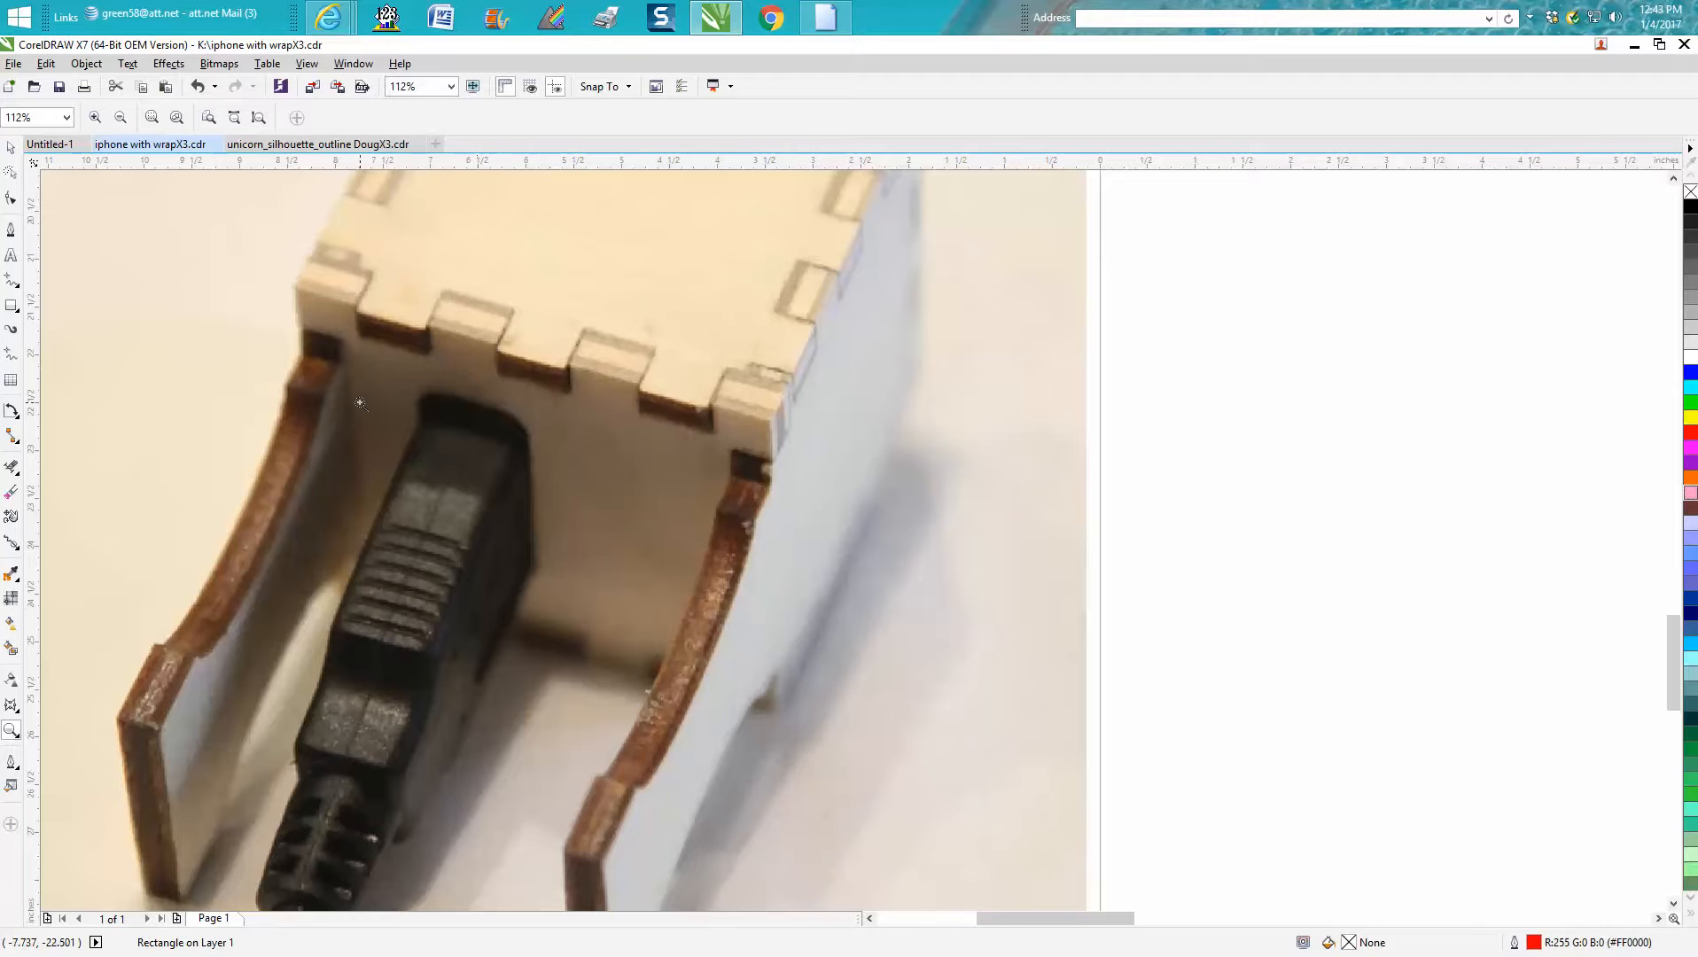
pyautogui.scroll(-6, 534, 470)
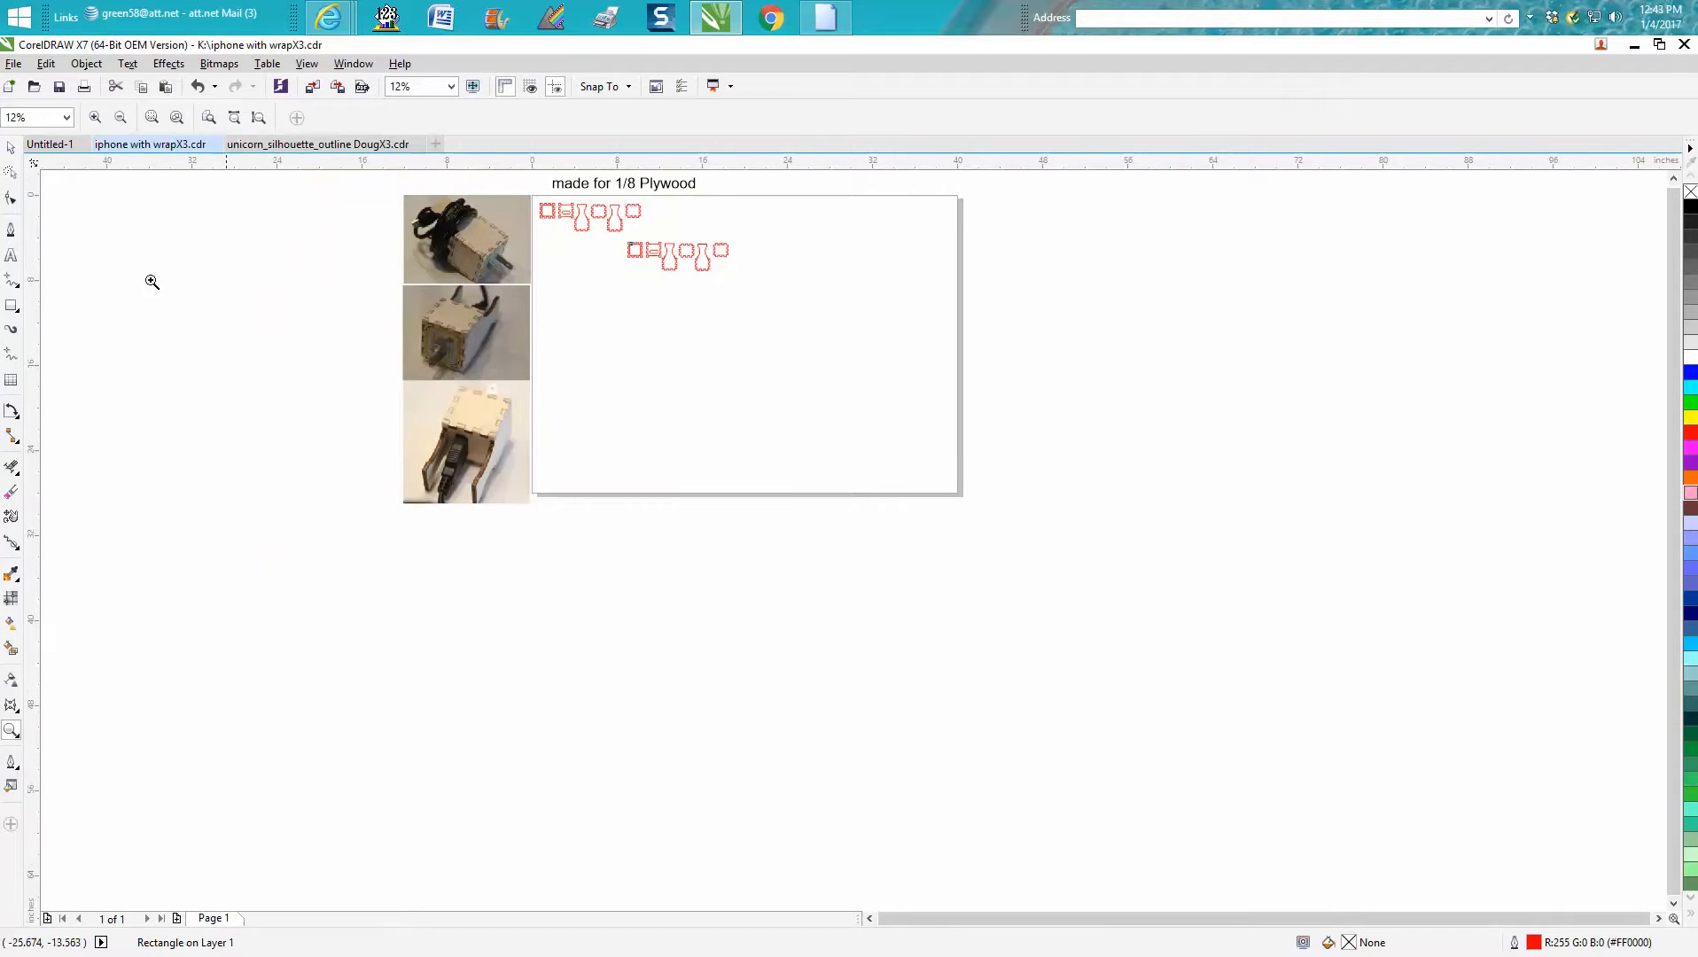
# Centre the first bottle-shaped side panel of the lower set on the page, away from the other parts.
pyautogui.click(12, 148)
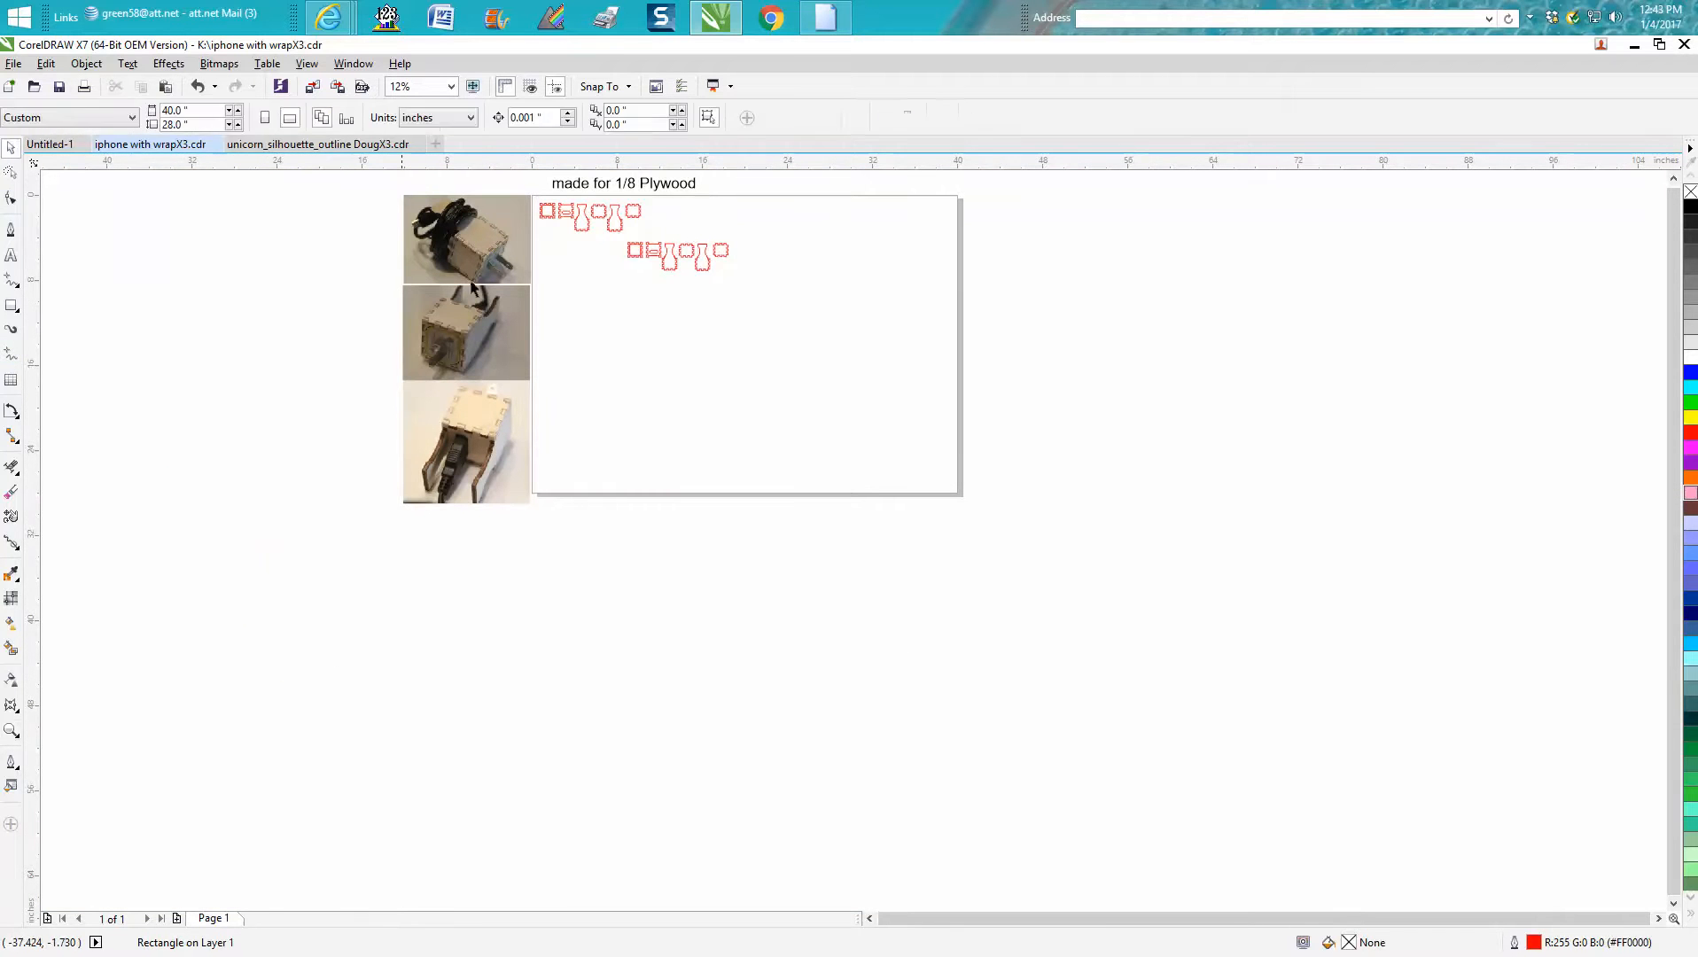
pyautogui.click(670, 271)
pyautogui.hotkey('ctrl', 'z')
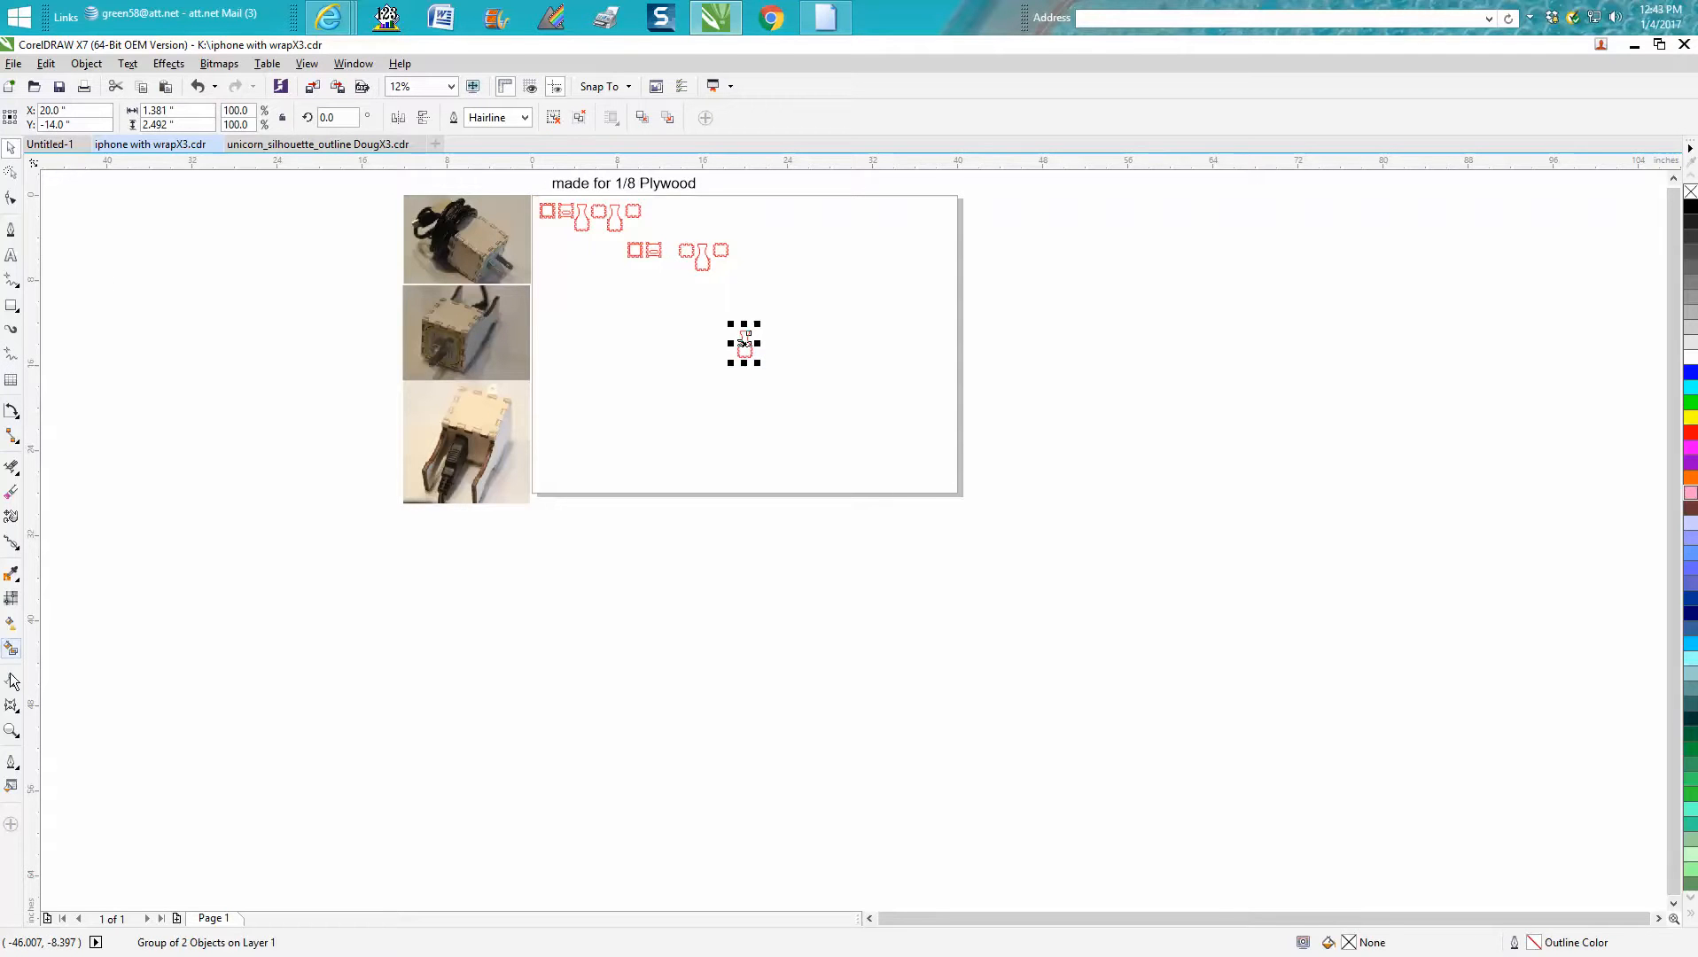
# Try stretching the centred side panel upward to a height of about 3.31 inches, and undo the stretch.
pyautogui.click(11, 730)
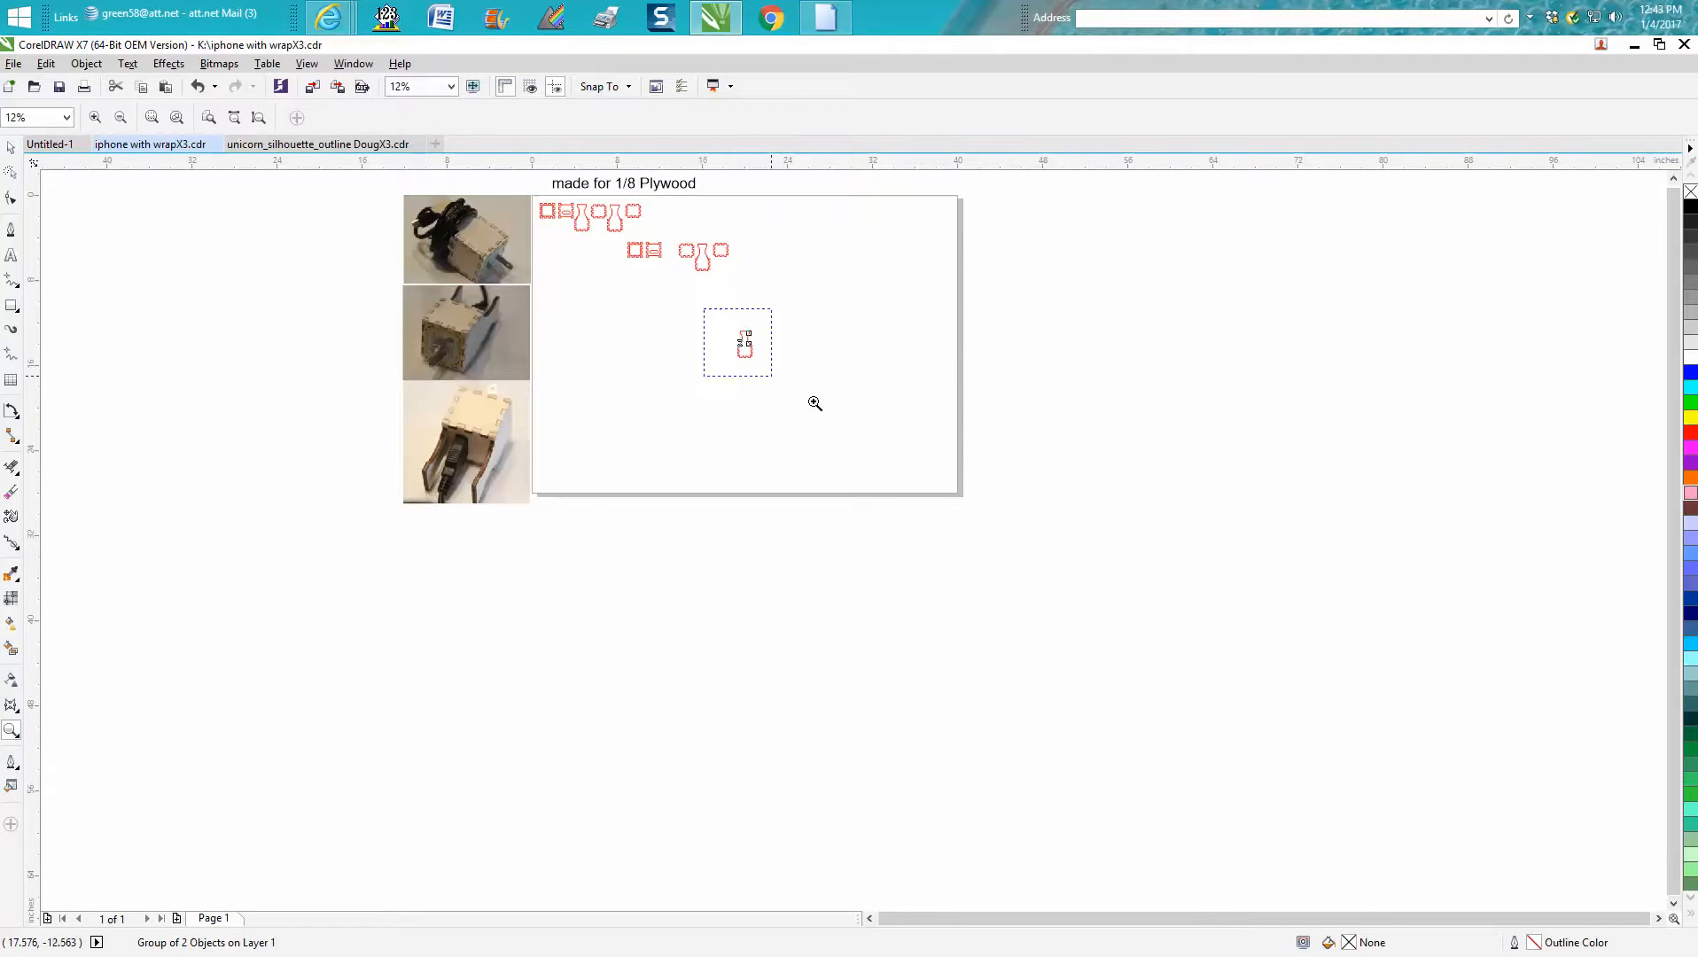
pyautogui.moveTo(814, 403); pyautogui.dragTo(815, 415)
pyautogui.click(12, 147)
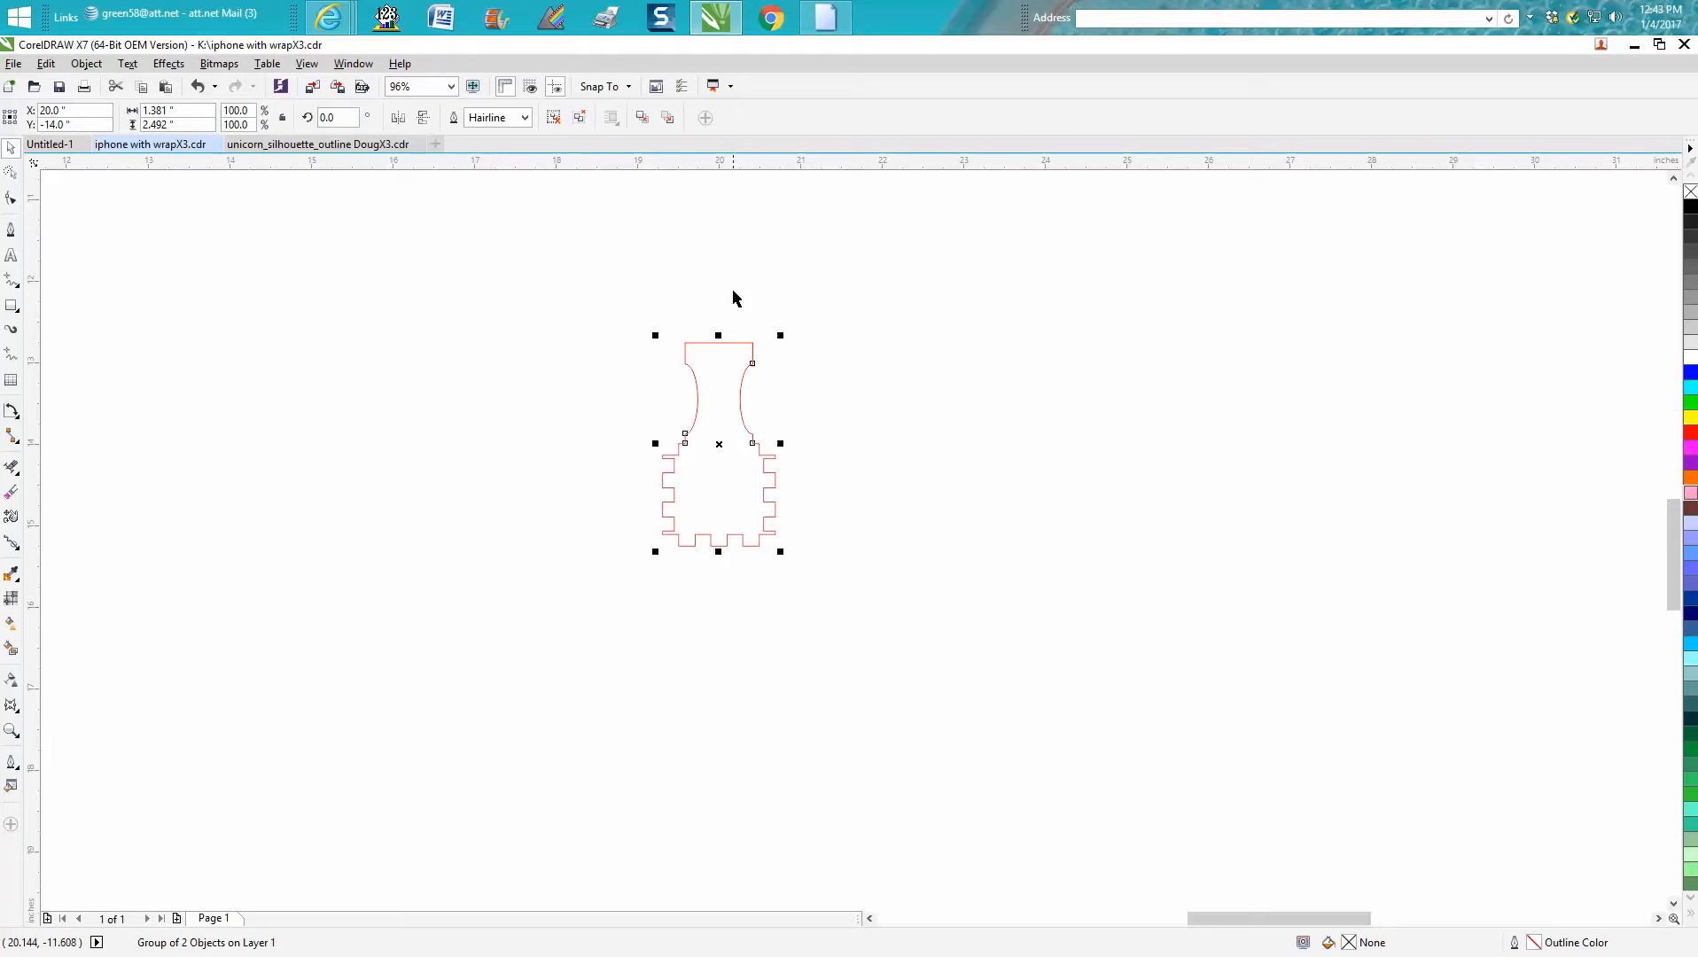
pyautogui.moveTo(719, 335); pyautogui.dragTo(722, 275)
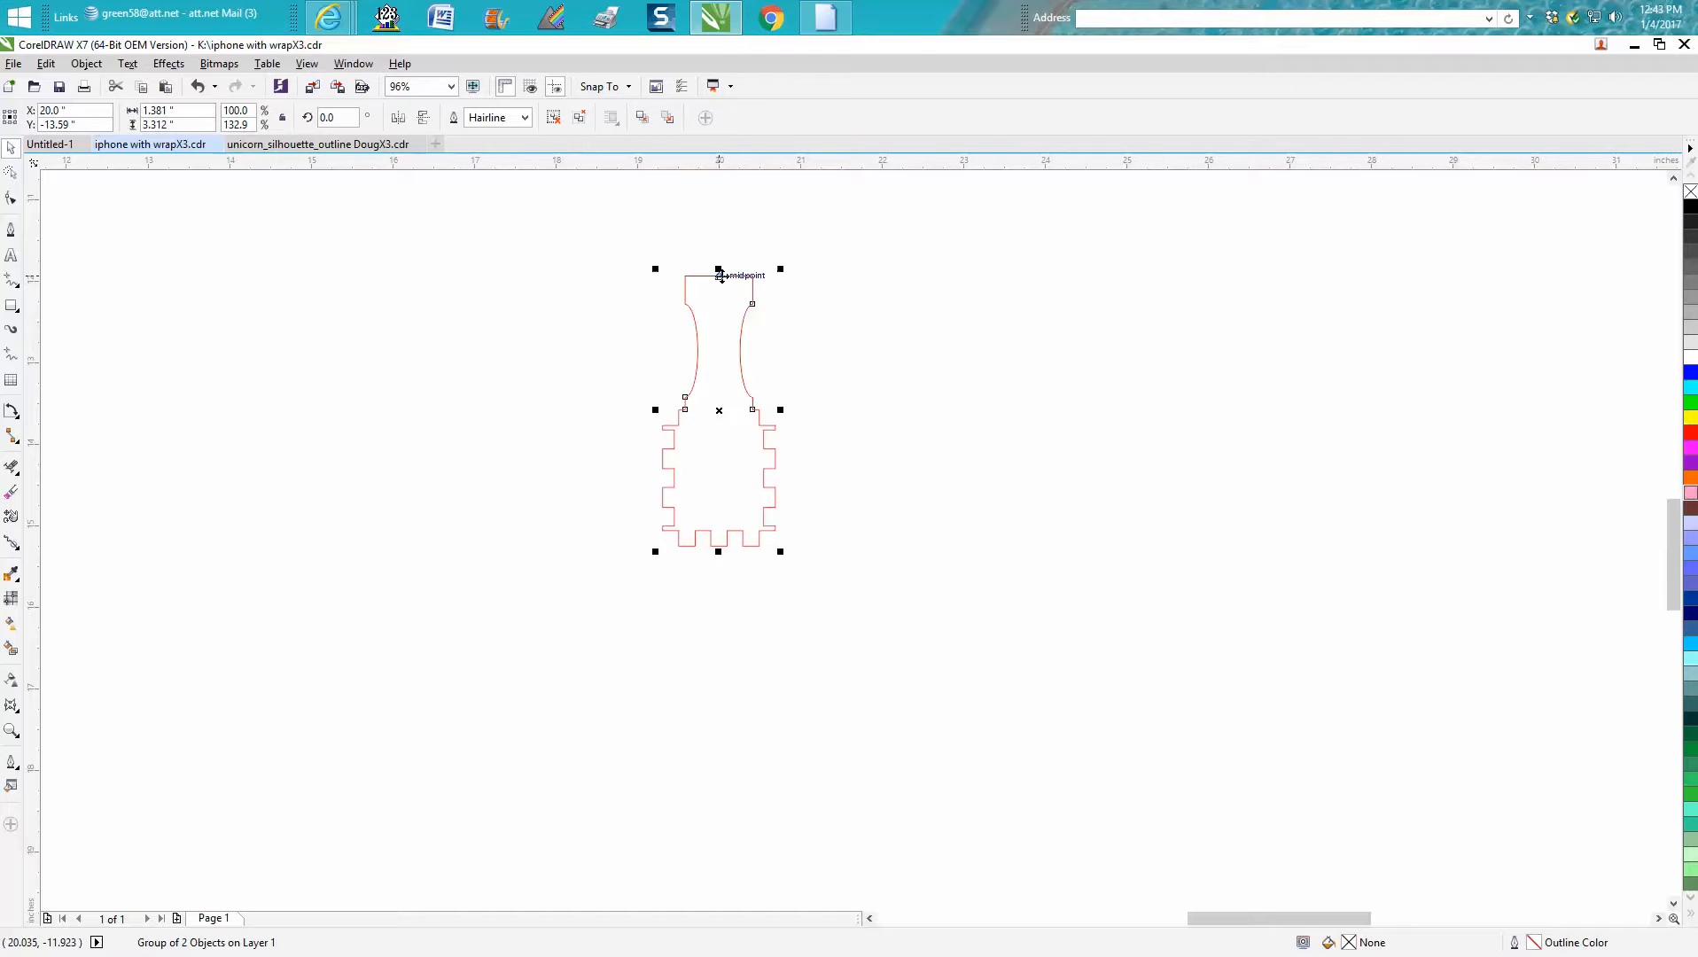
pyautogui.click(214, 86)
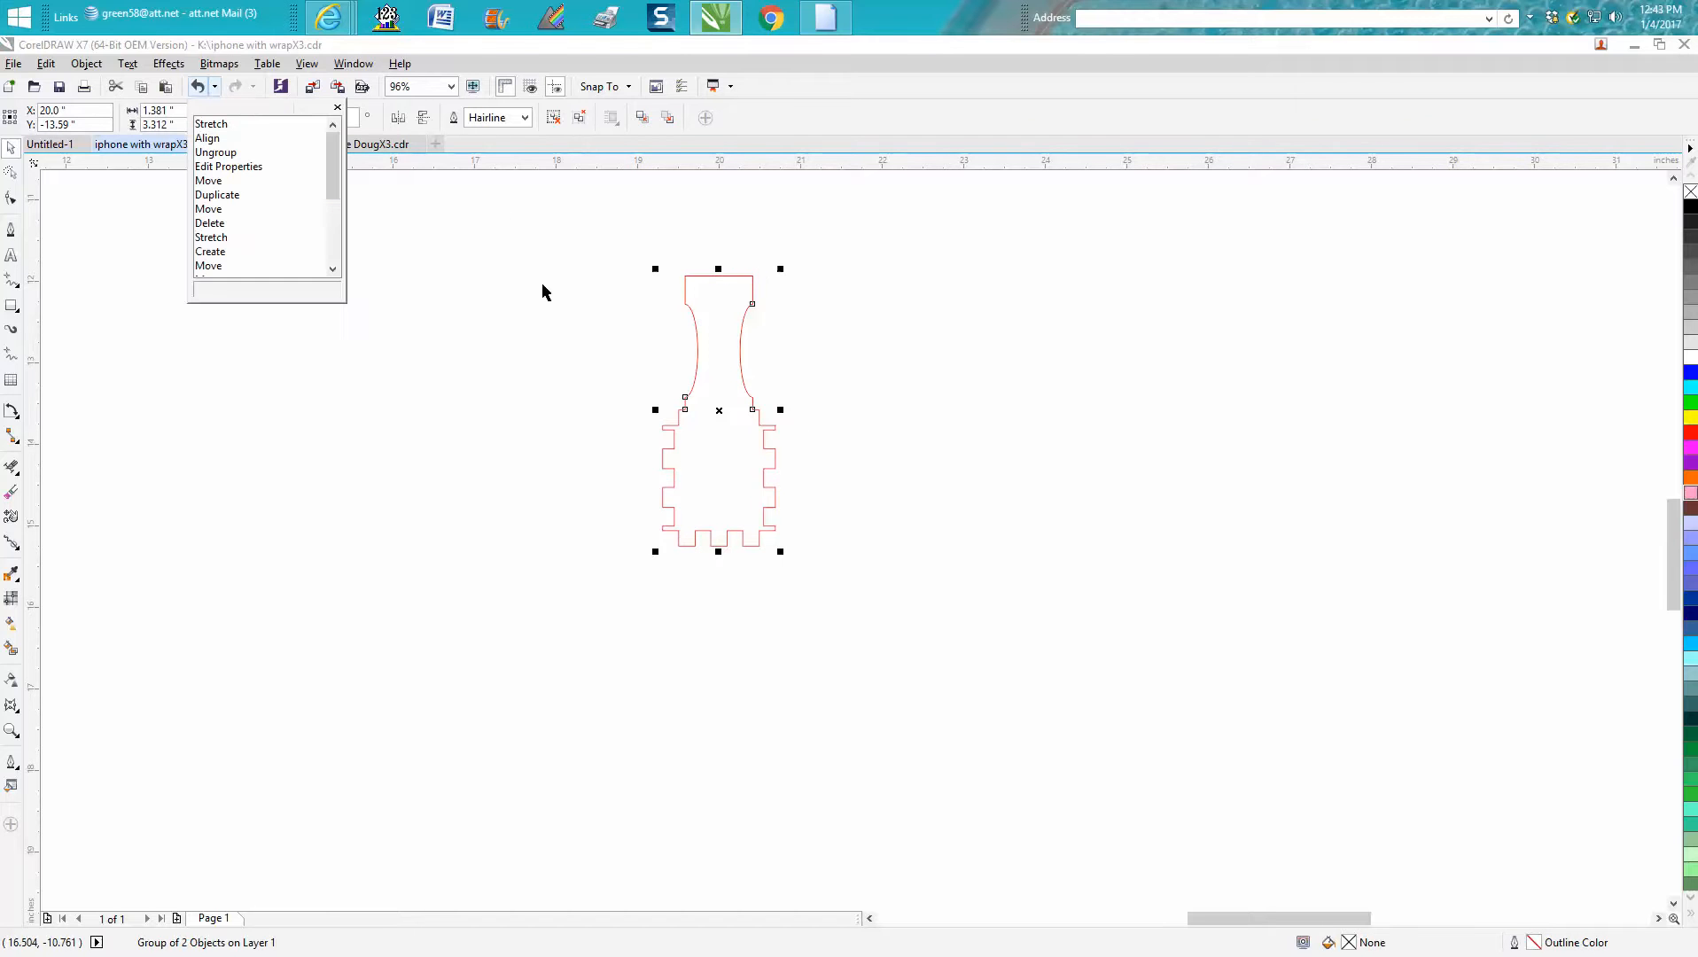
pyautogui.click(197, 86)
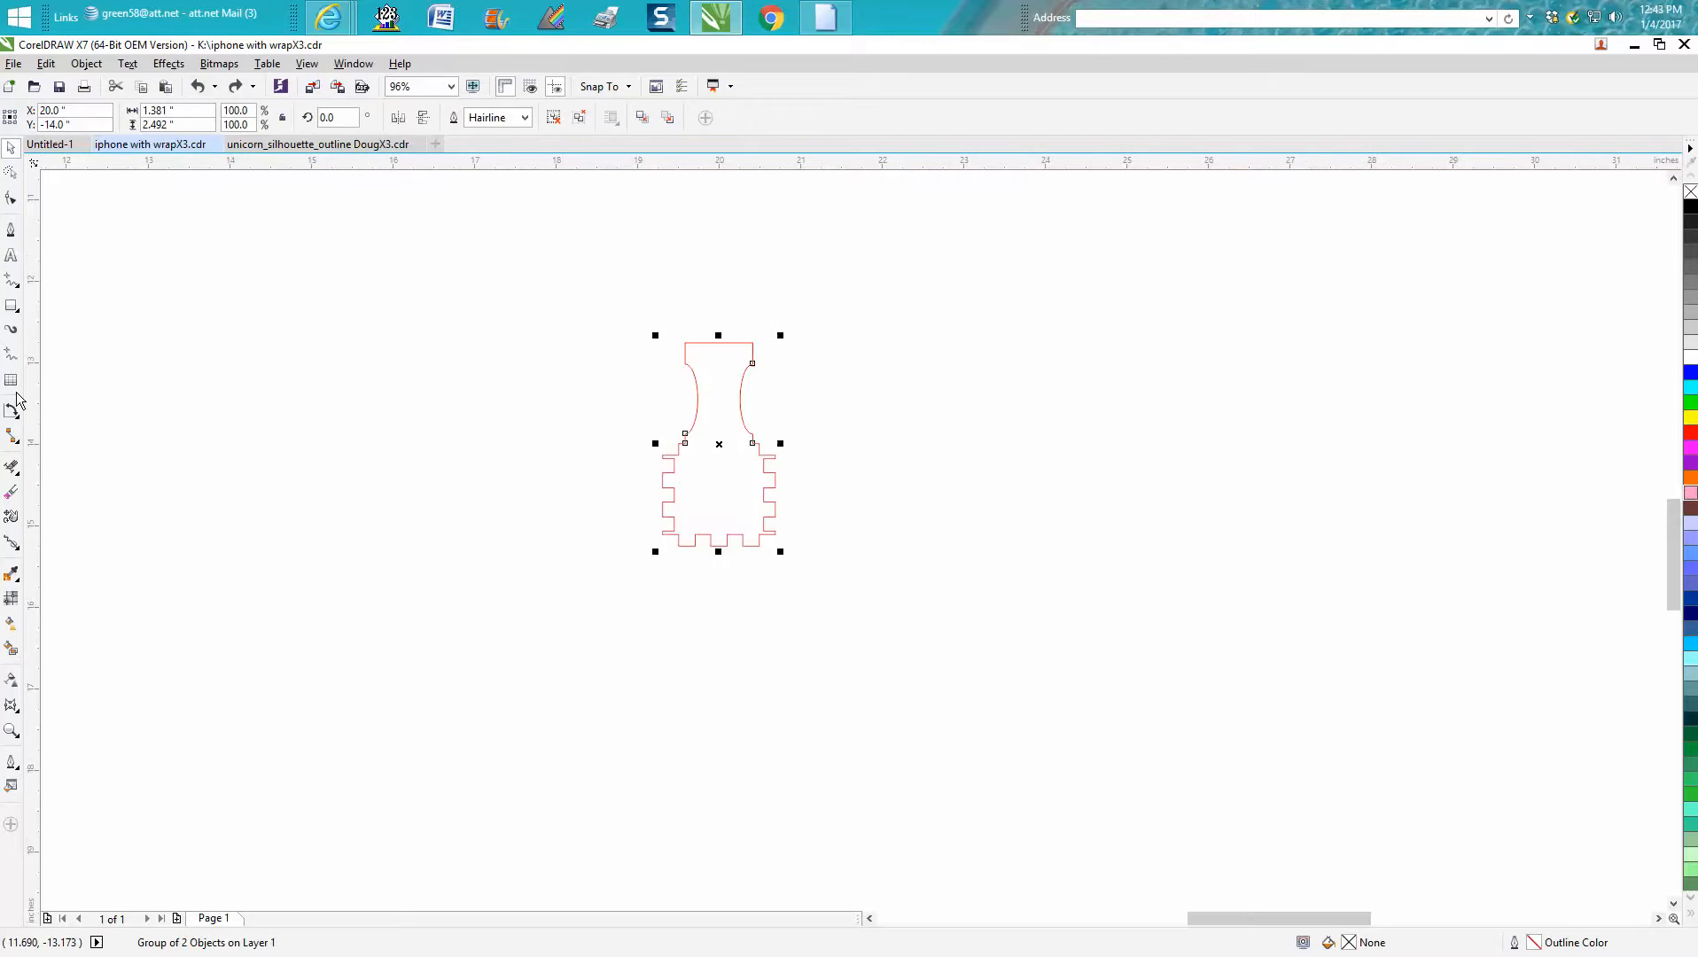
# Draw a horizontal straight line about 1.05 inches long across the side panel's neck, just above the toothed section.
pyautogui.click(11, 730)
pyautogui.moveTo(637, 330); pyautogui.dragTo(838, 569)
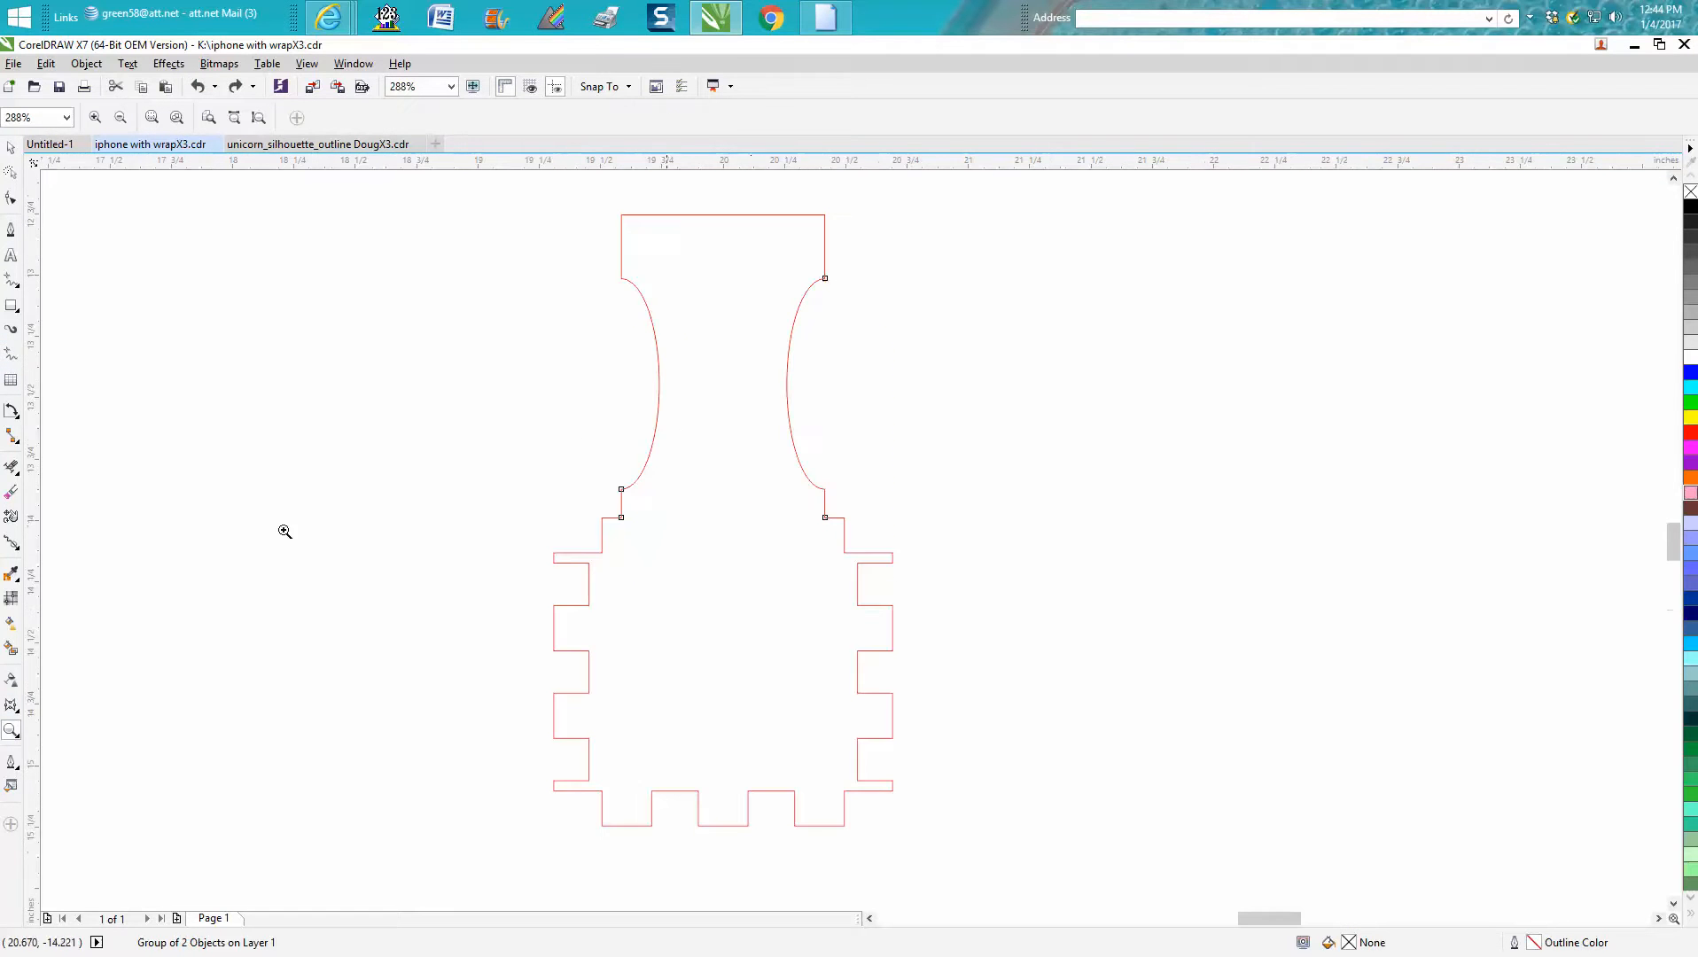
pyautogui.click(13, 281)
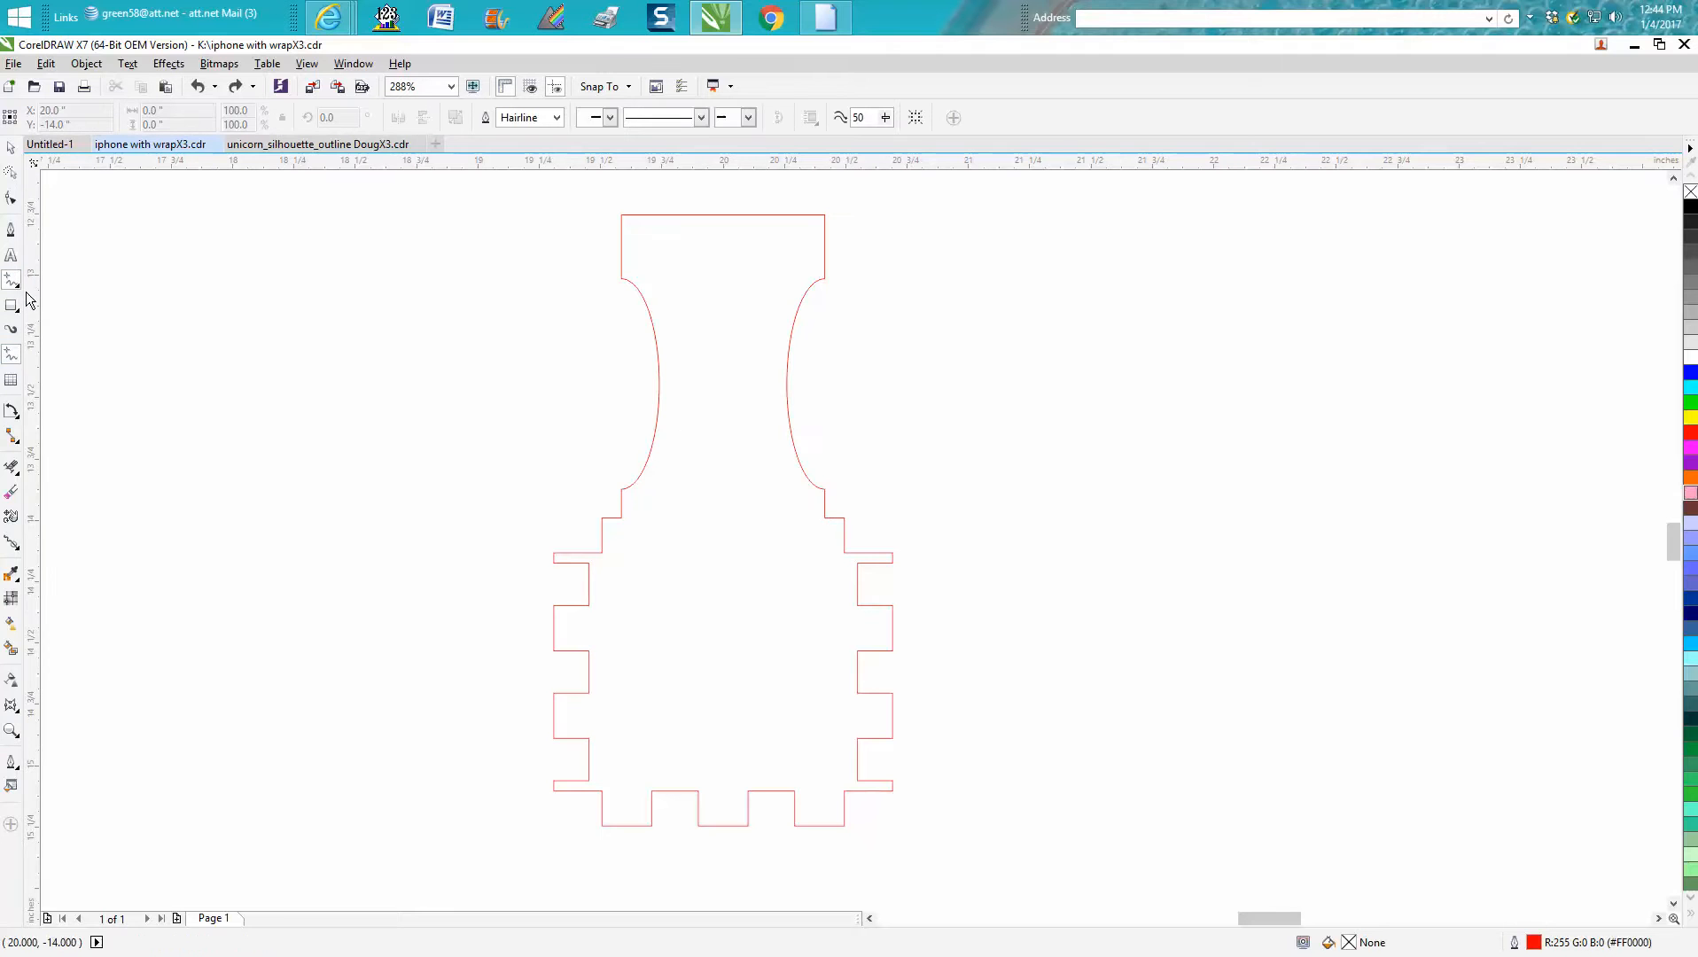
pyautogui.click(19, 287)
pyautogui.click(63, 295)
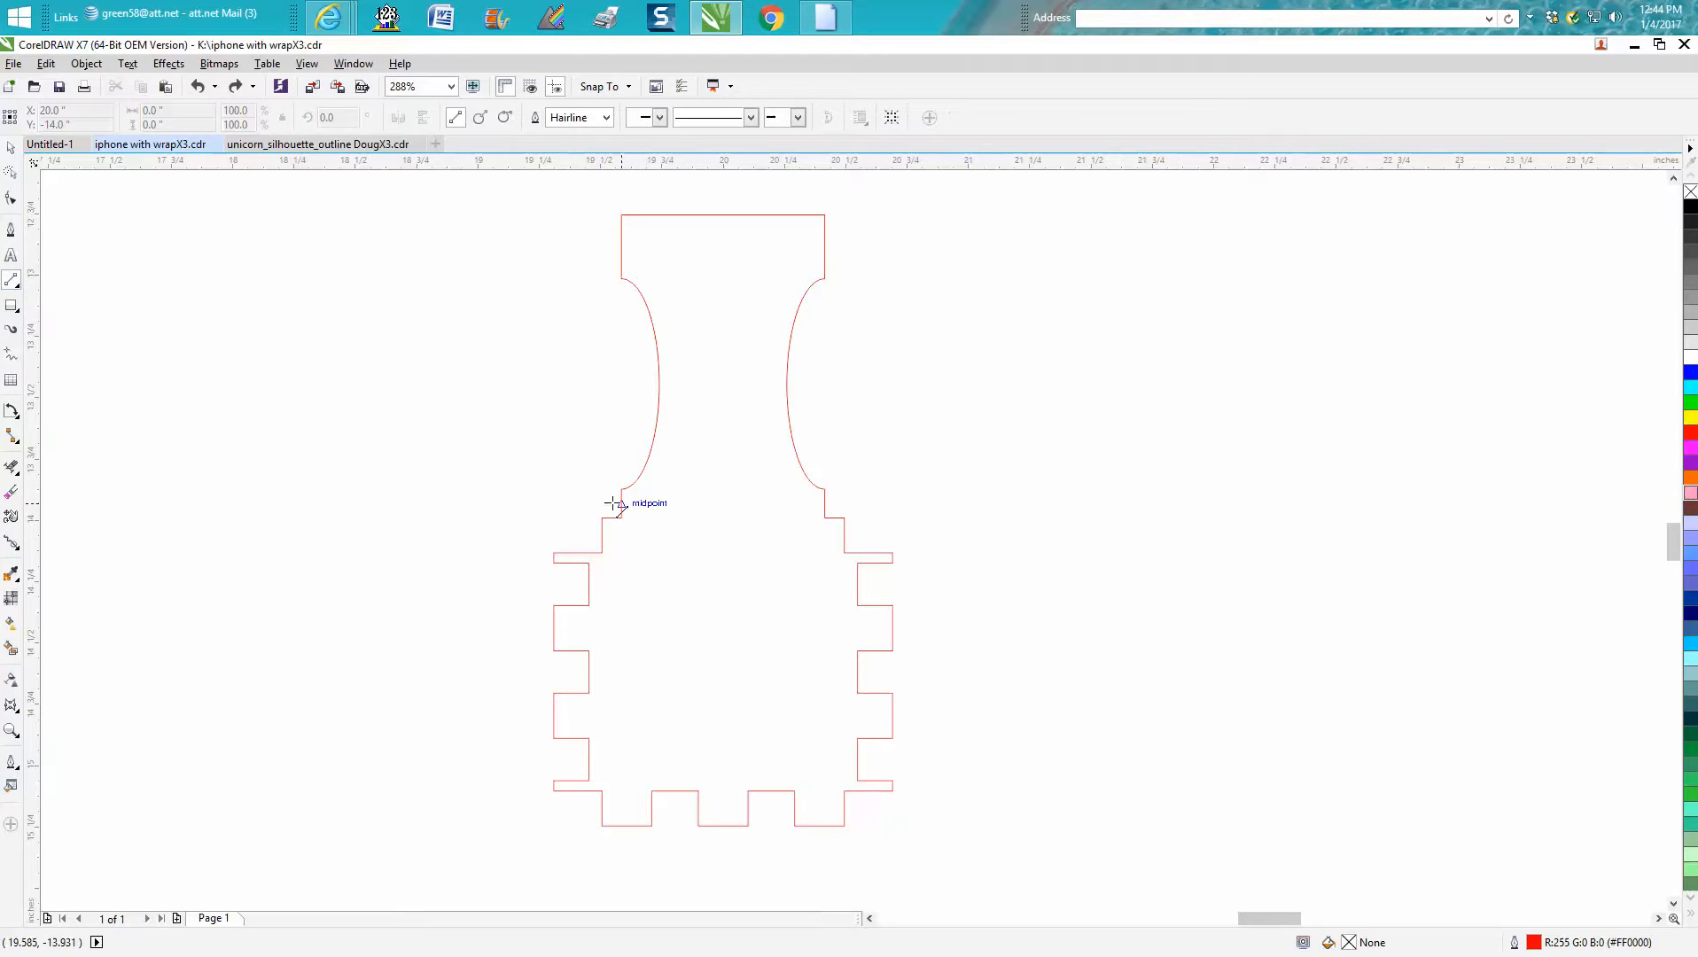
pyautogui.moveTo(622, 494); pyautogui.dragTo(861, 494)
pyautogui.moveTo(623, 494); pyautogui.dragTo(577, 495)
pyautogui.press('Delete')
pyautogui.moveTo(604, 503); pyautogui.dragTo(869, 504)
pyautogui.click(10, 148)
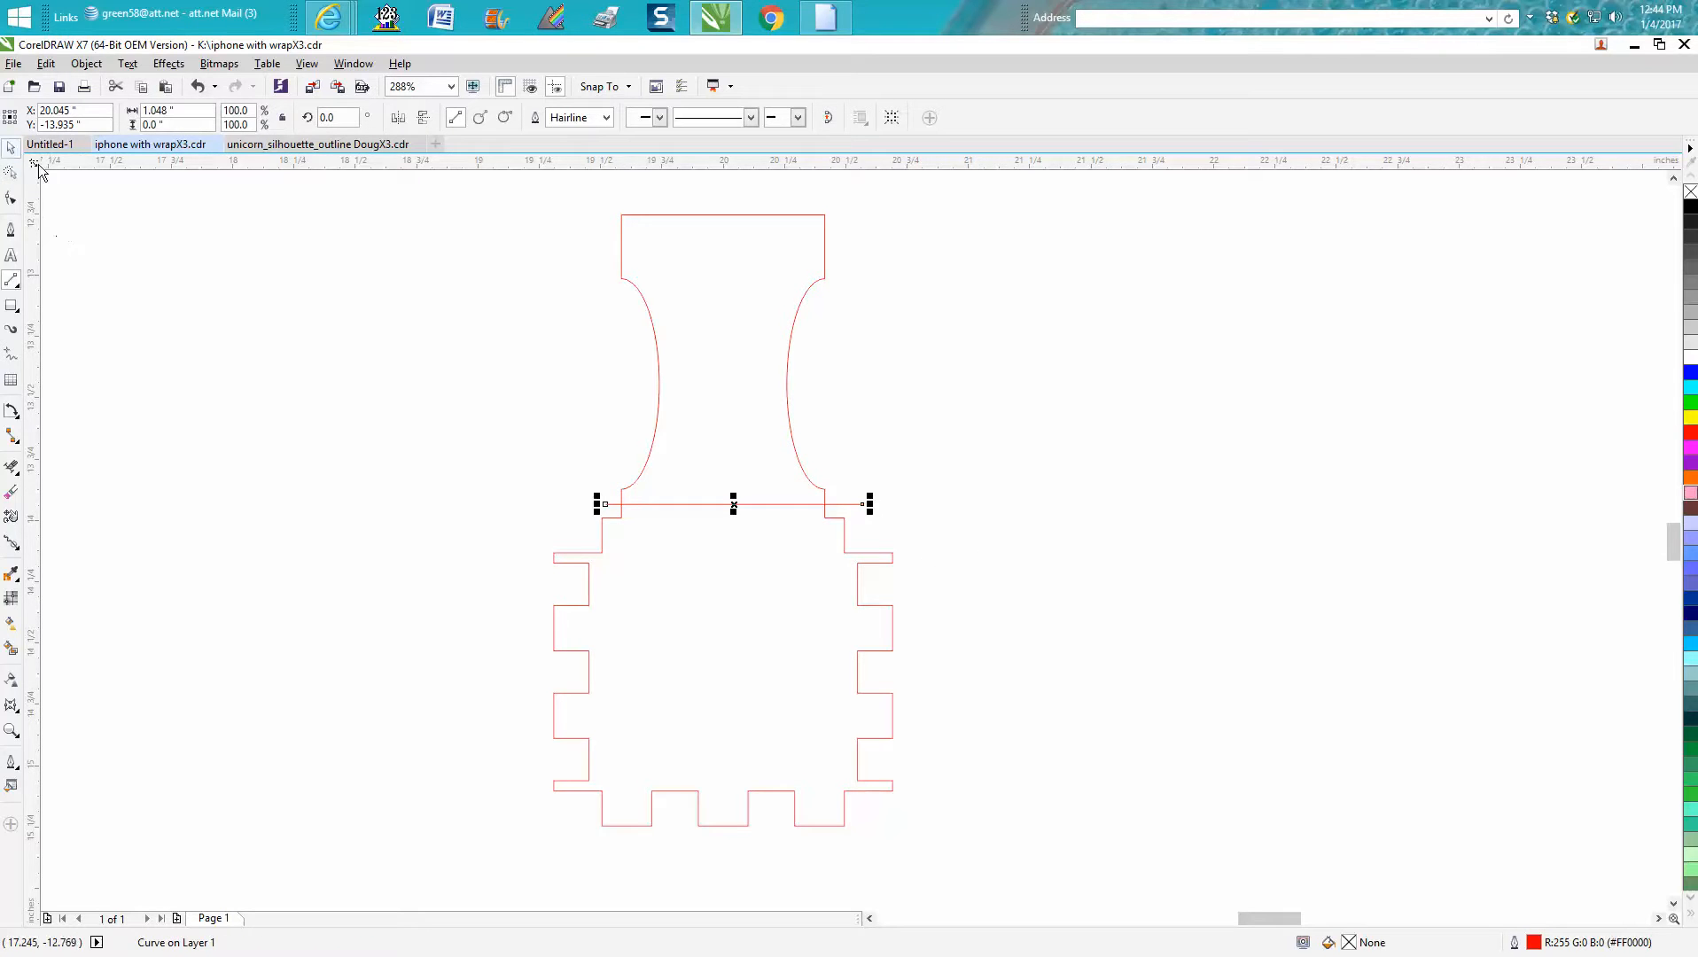
# Duplicate the side panel horizontally beside the original, with the copy centred at about X 21.89 and Y -14 inches.
pyautogui.click(243, 252)
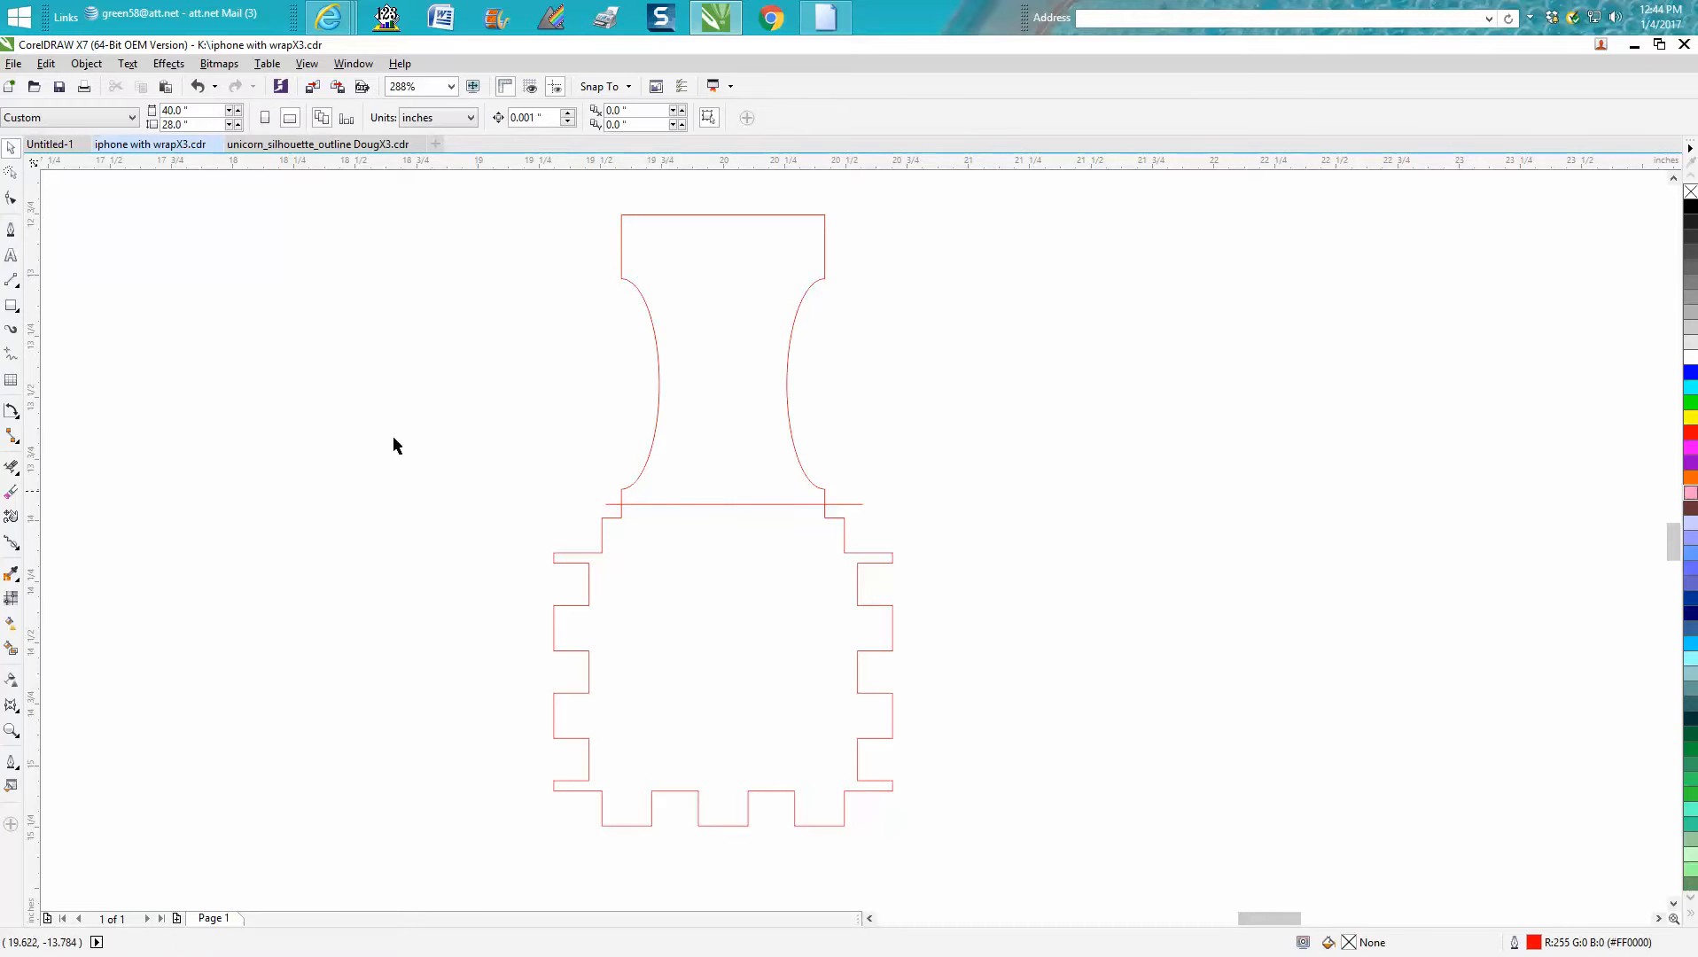
pyautogui.click(632, 495)
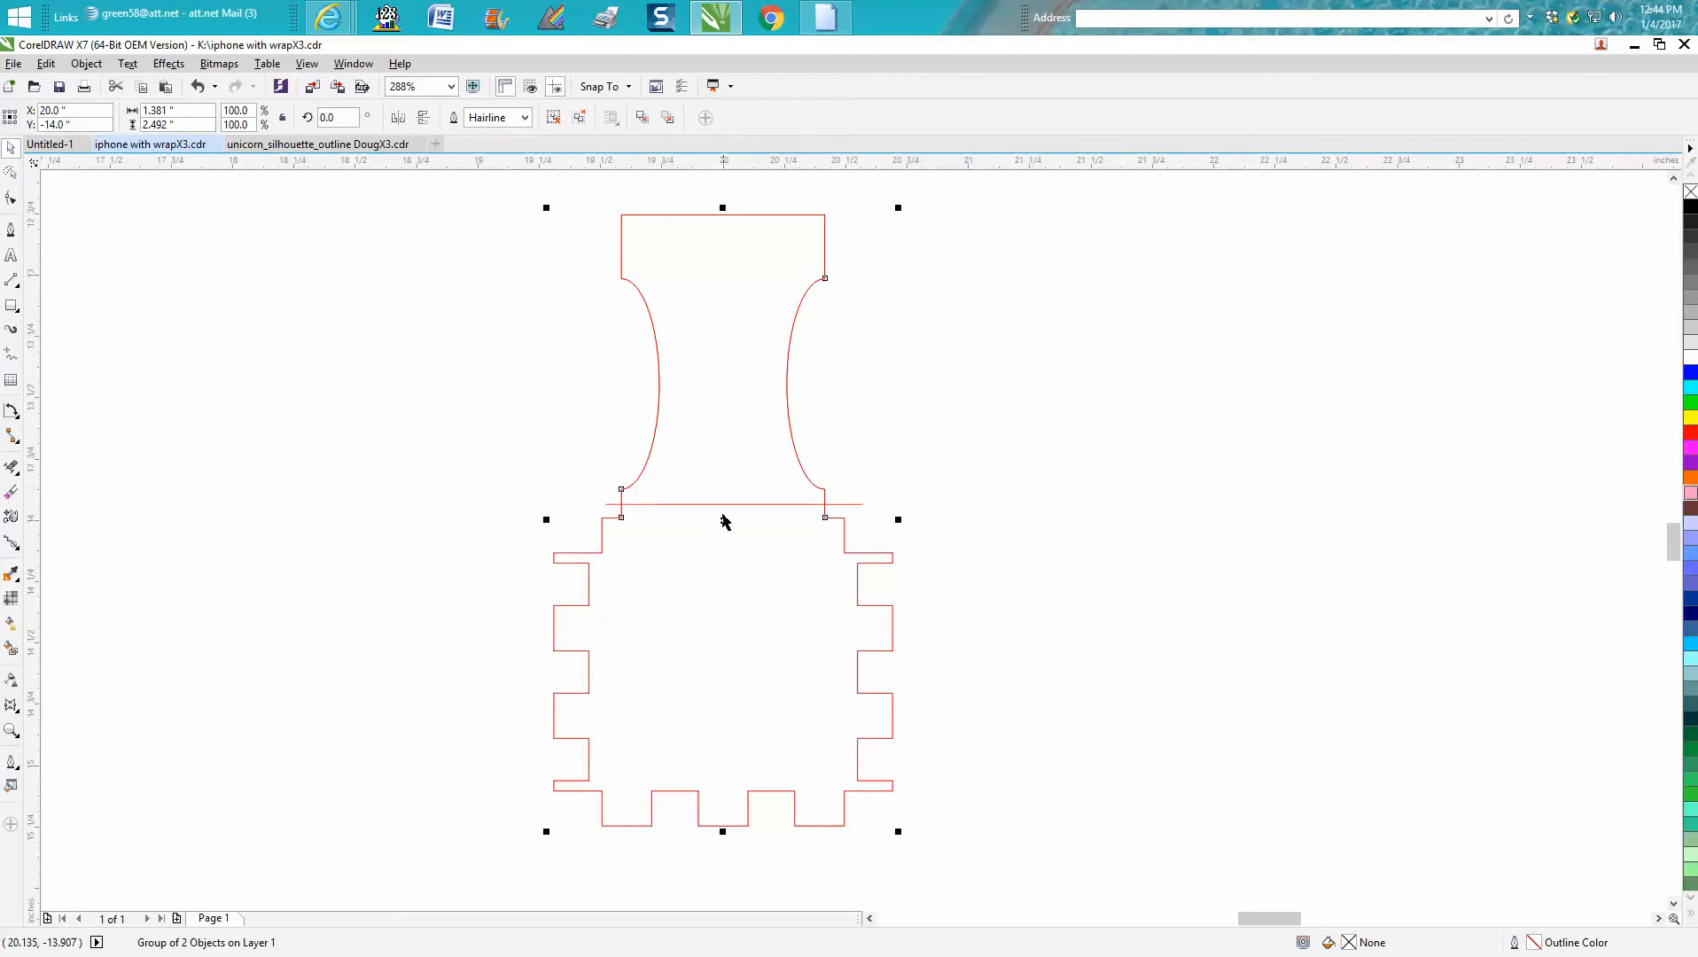
pyautogui.moveTo(722, 517); pyautogui.dragTo(918, 536)
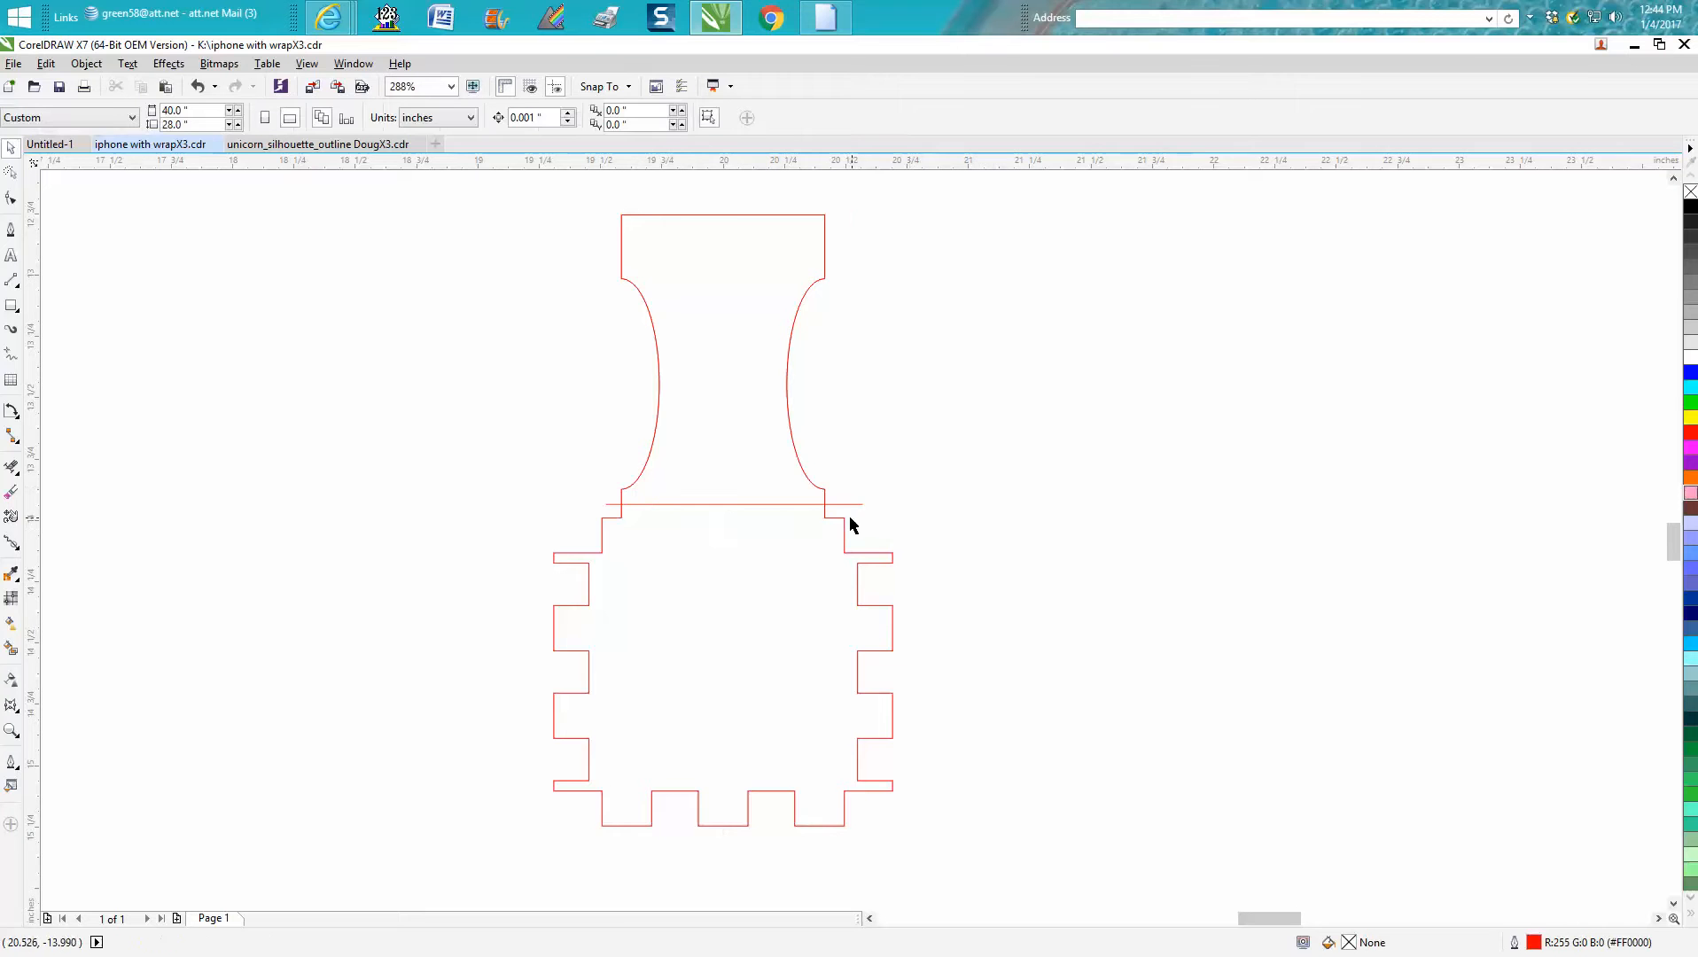
pyautogui.click(815, 519)
pyautogui.moveTo(736, 523); pyautogui.dragTo(1186, 523)
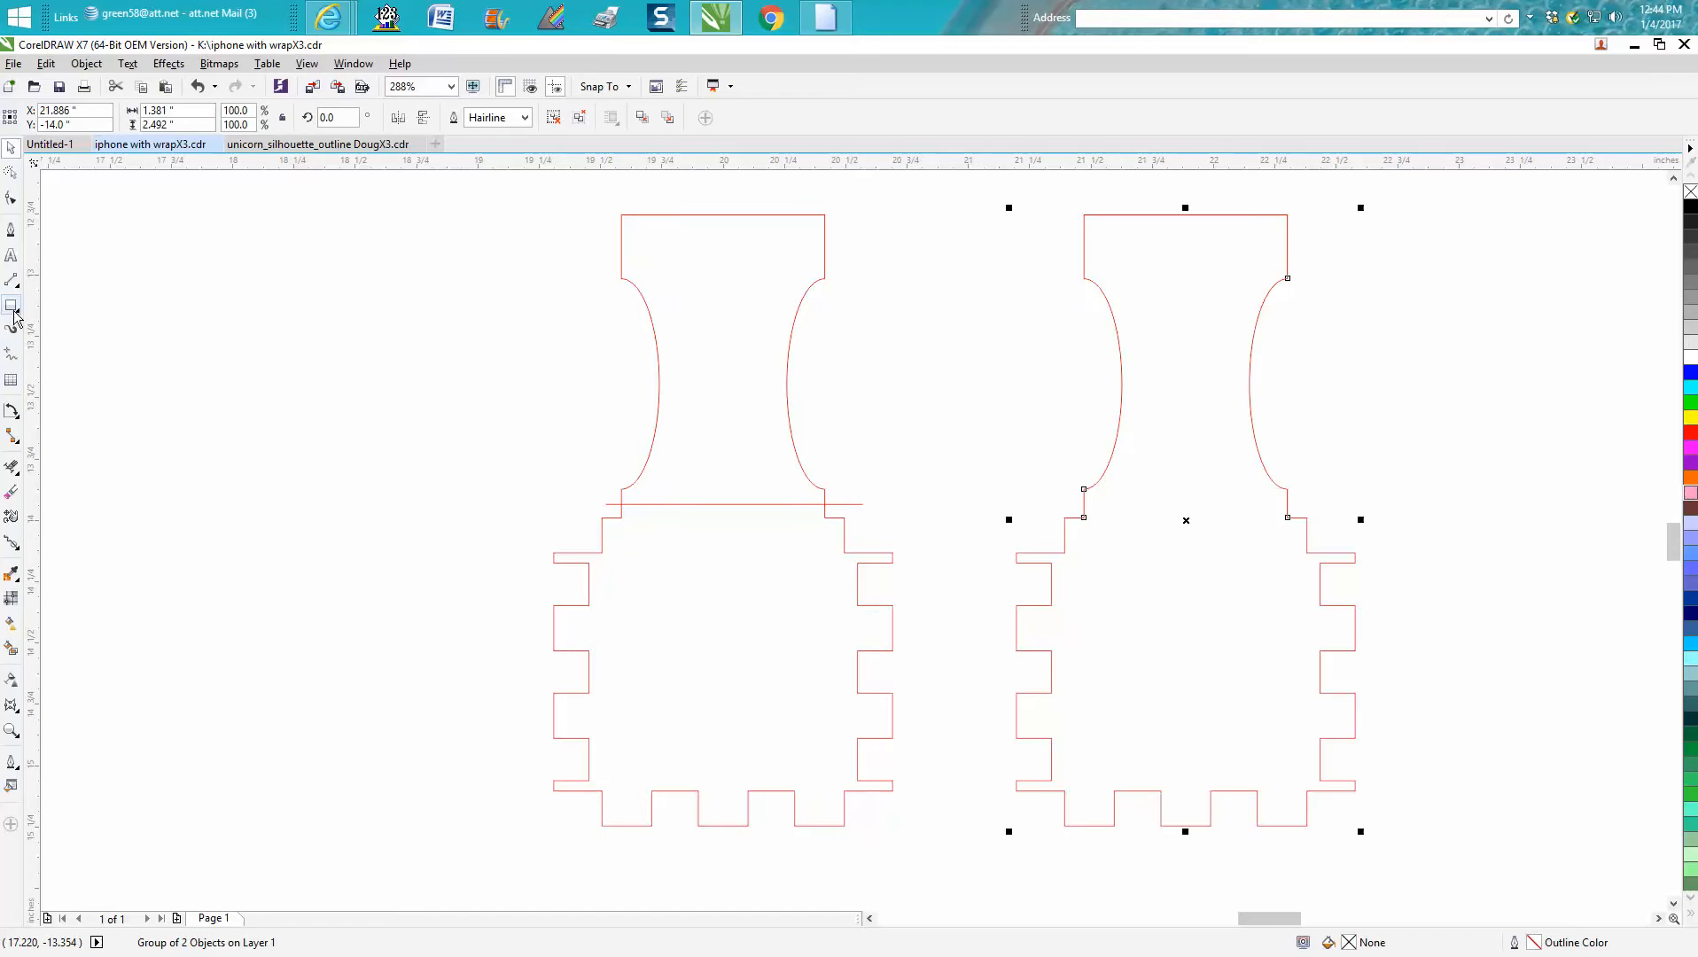
# Remove the original panel's toothed section and the leftover neck stubs below the dividing line with Virtual Segment Delete.
pyautogui.click(12, 467)
pyautogui.click(605, 518)
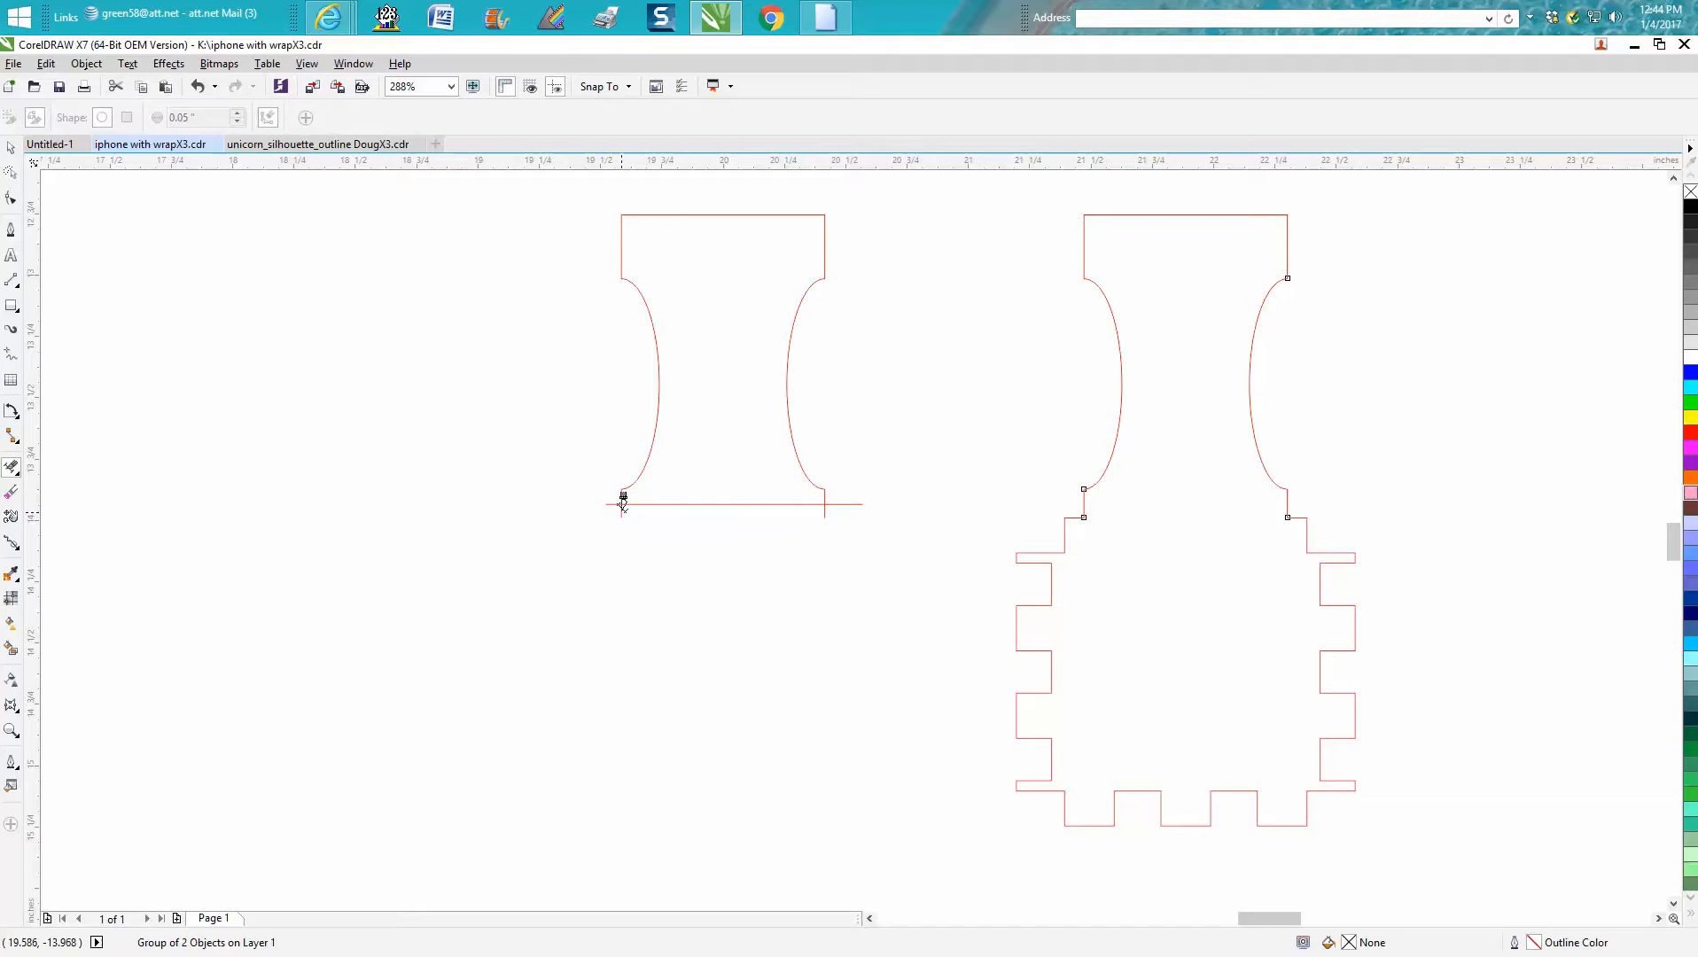
pyautogui.moveTo(816, 519); pyautogui.dragTo(822, 503)
pyautogui.click(11, 148)
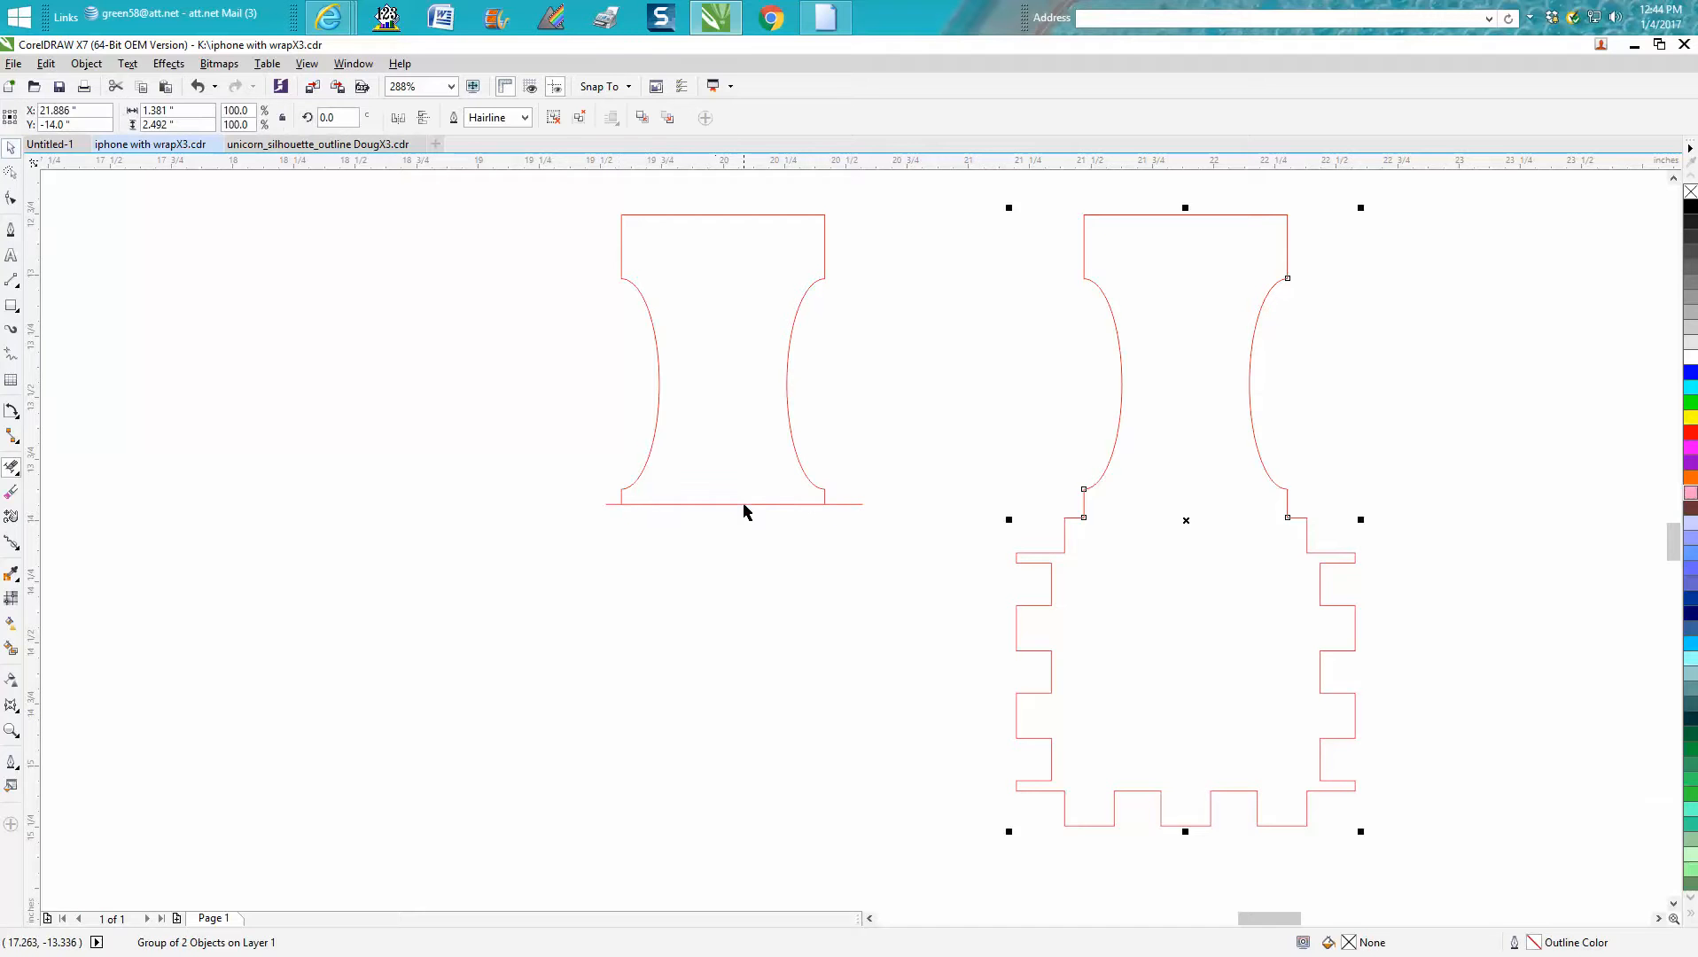
# Delete the horizontal dividing line and stretch the separated neck piece upward to a height of about 2.24 inches.
pyautogui.click(744, 504)
pyautogui.press('Delete')
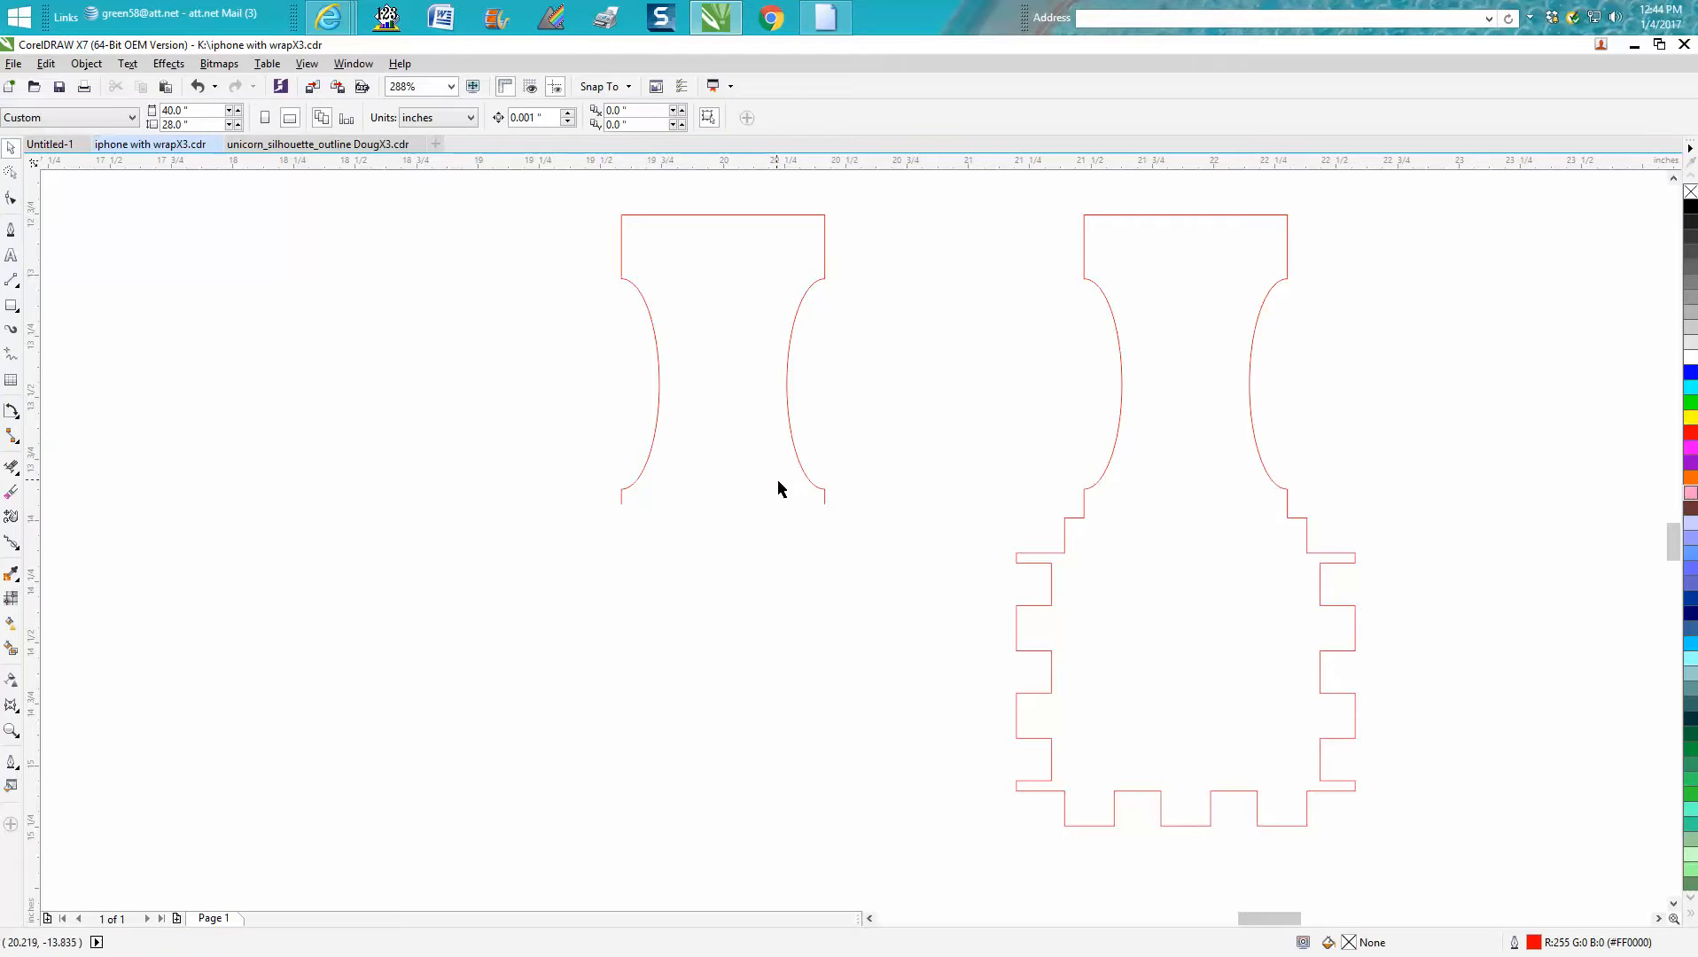
pyautogui.scroll(-2, 740, 264)
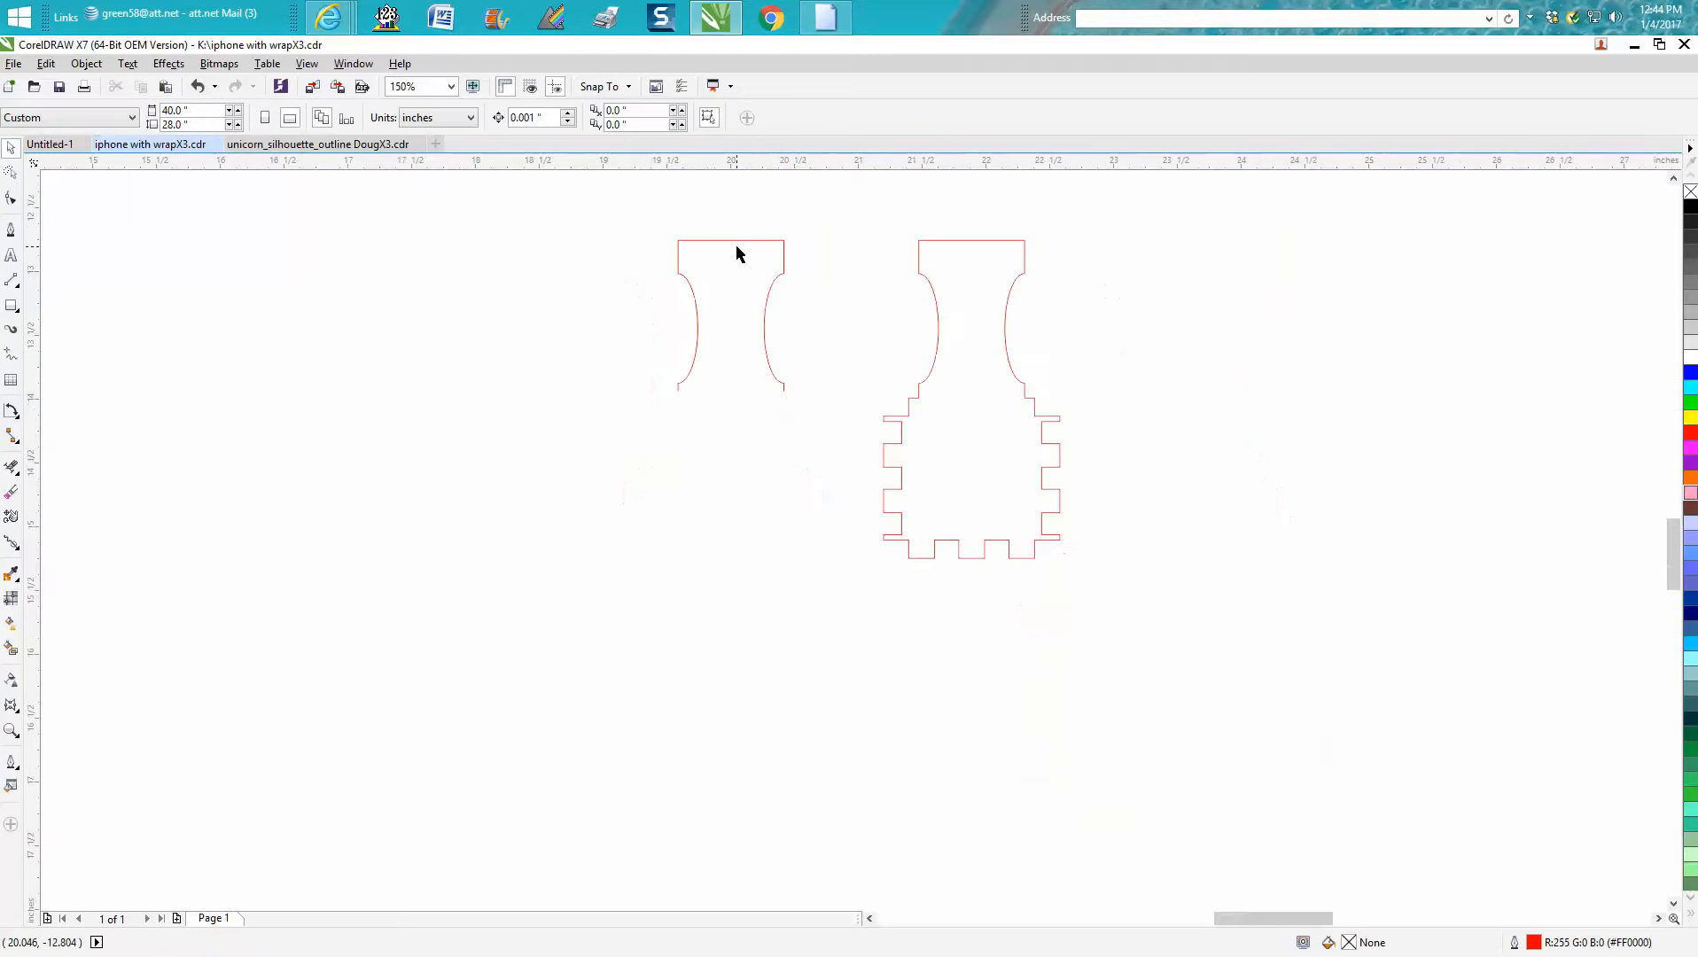
pyautogui.click(732, 240)
pyautogui.moveTo(733, 235)
pyautogui.mouseDown()
pyautogui.moveTo(735, 163)
pyautogui.moveTo(732, 240)
pyautogui.mouseUp()
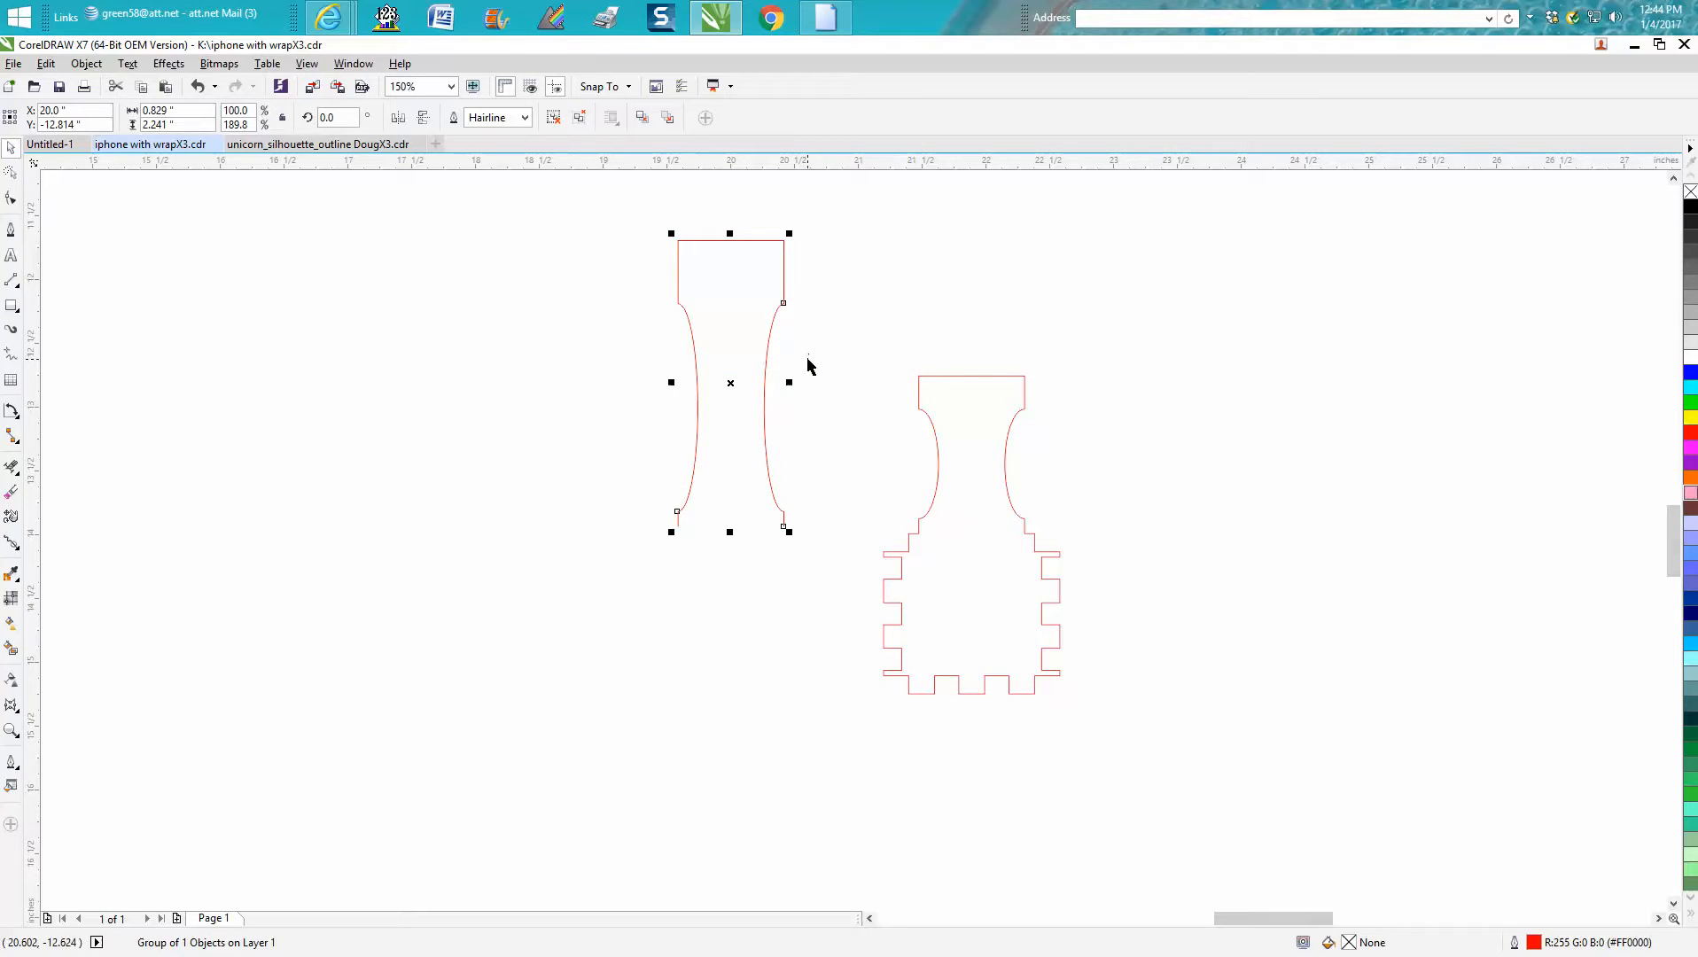
pyautogui.click(831, 387)
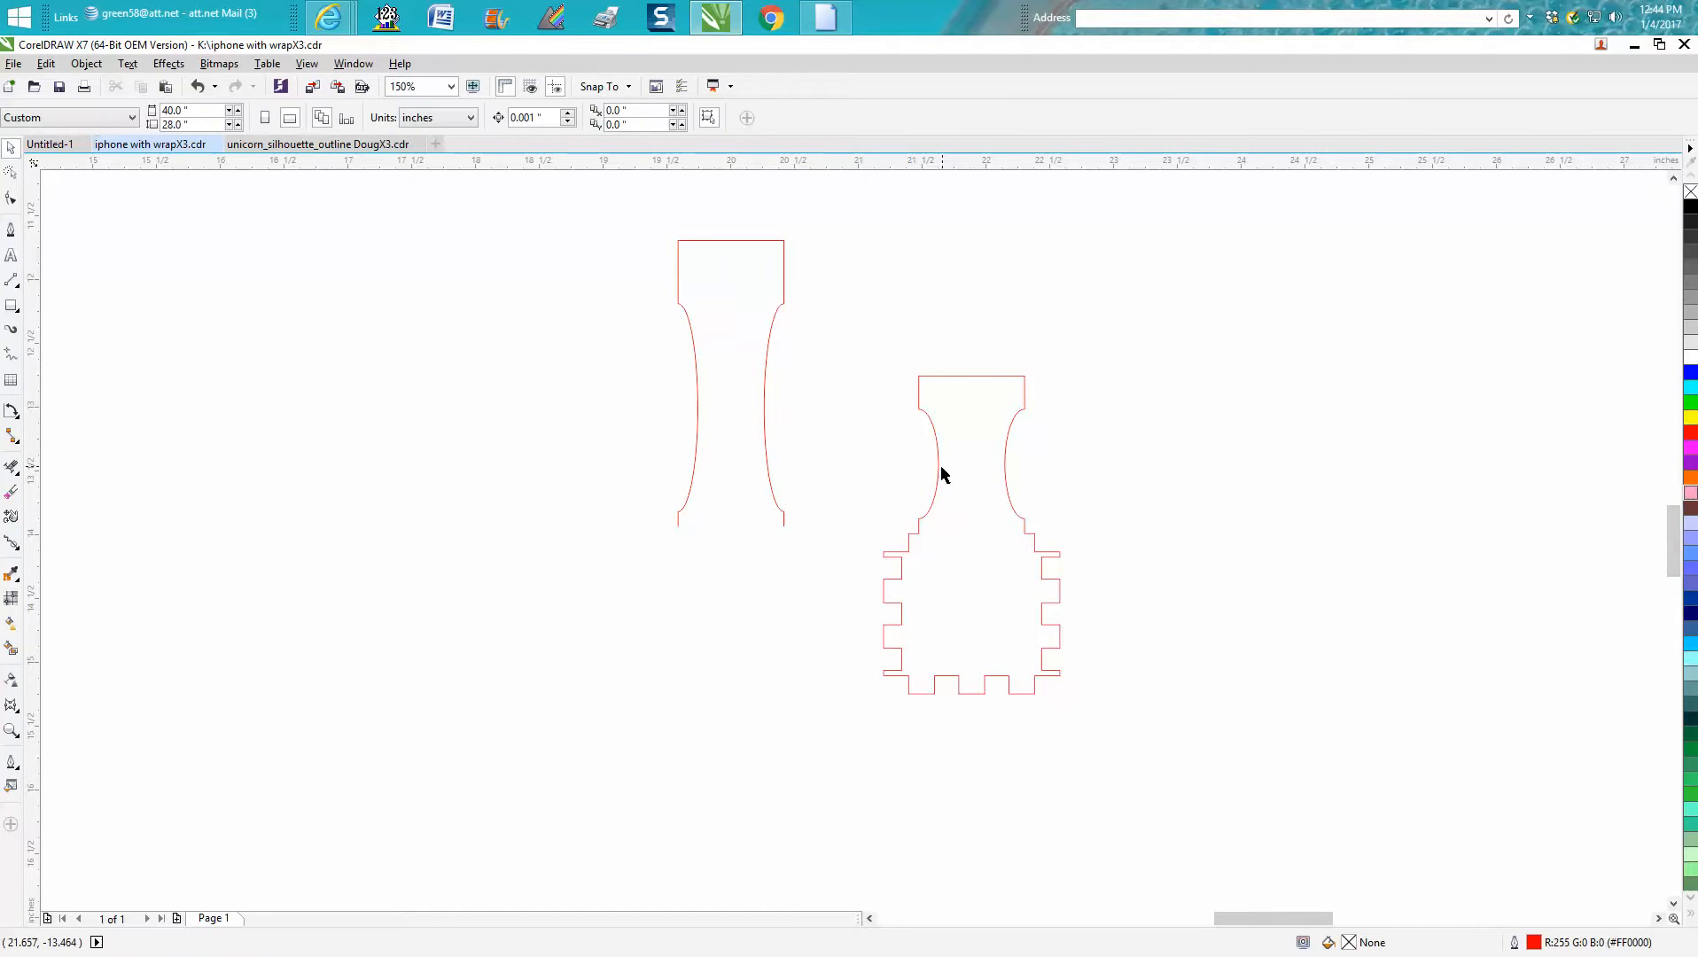
# Centre the full side panel copy on the page so that it overlaps the stretched neck piece.
pyautogui.click(940, 470)
pyautogui.press('p')
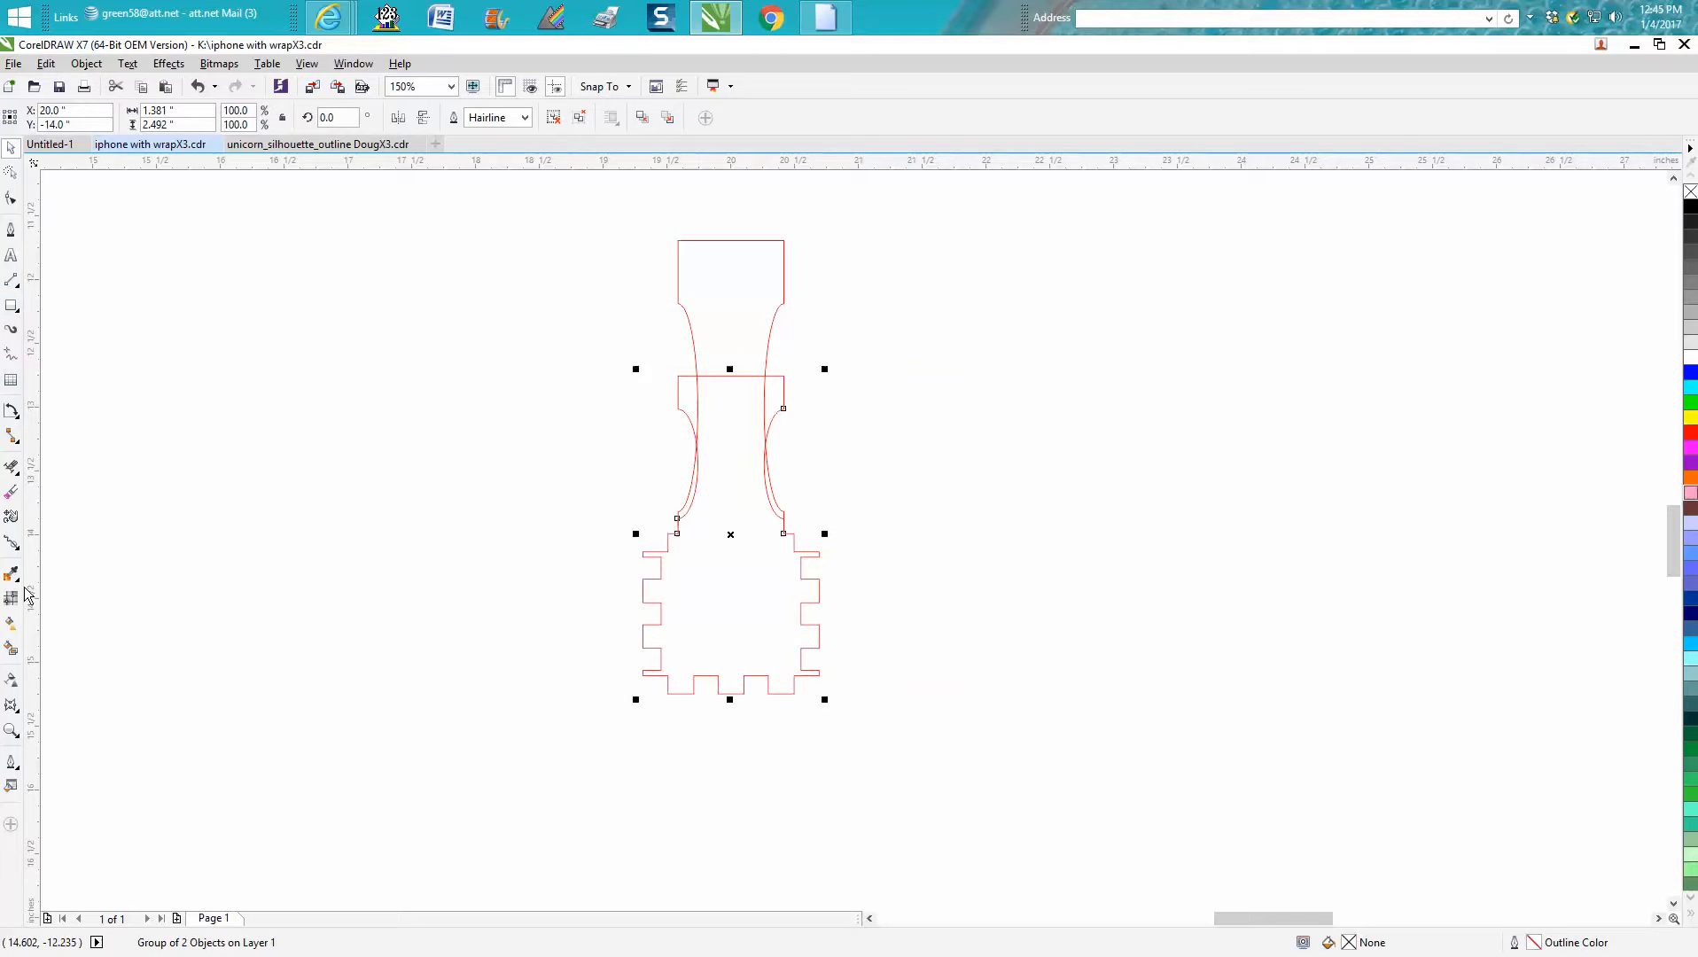
pyautogui.click(11, 730)
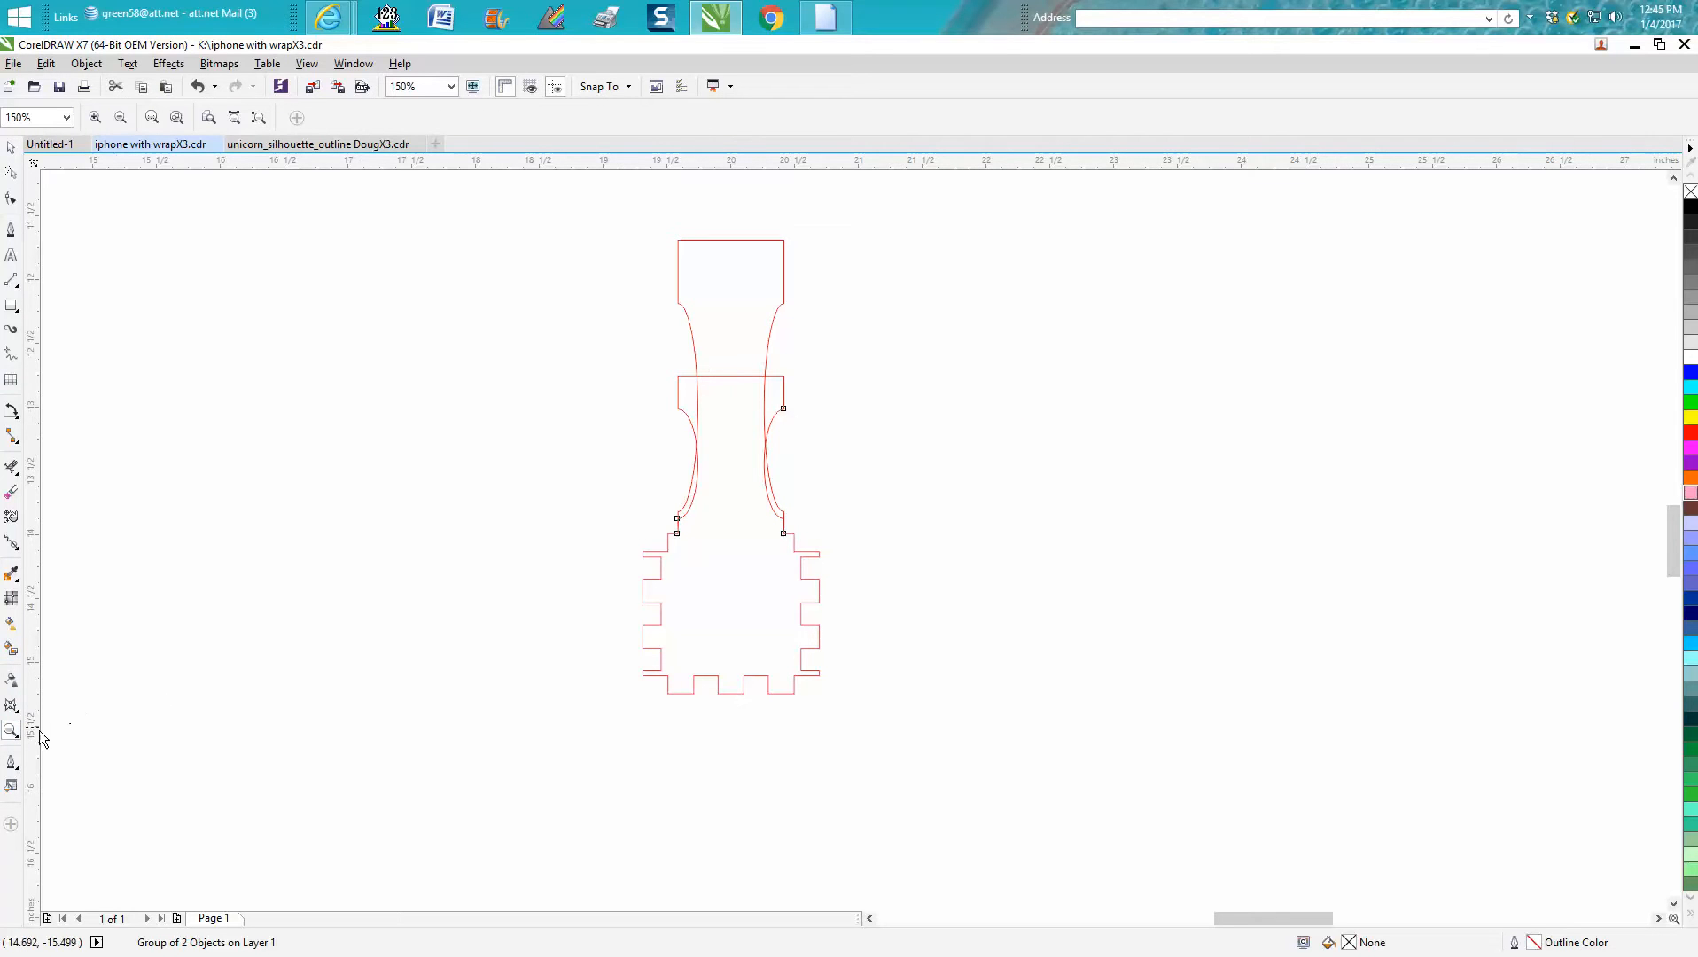
pyautogui.moveTo(606, 395); pyautogui.dragTo(967, 550)
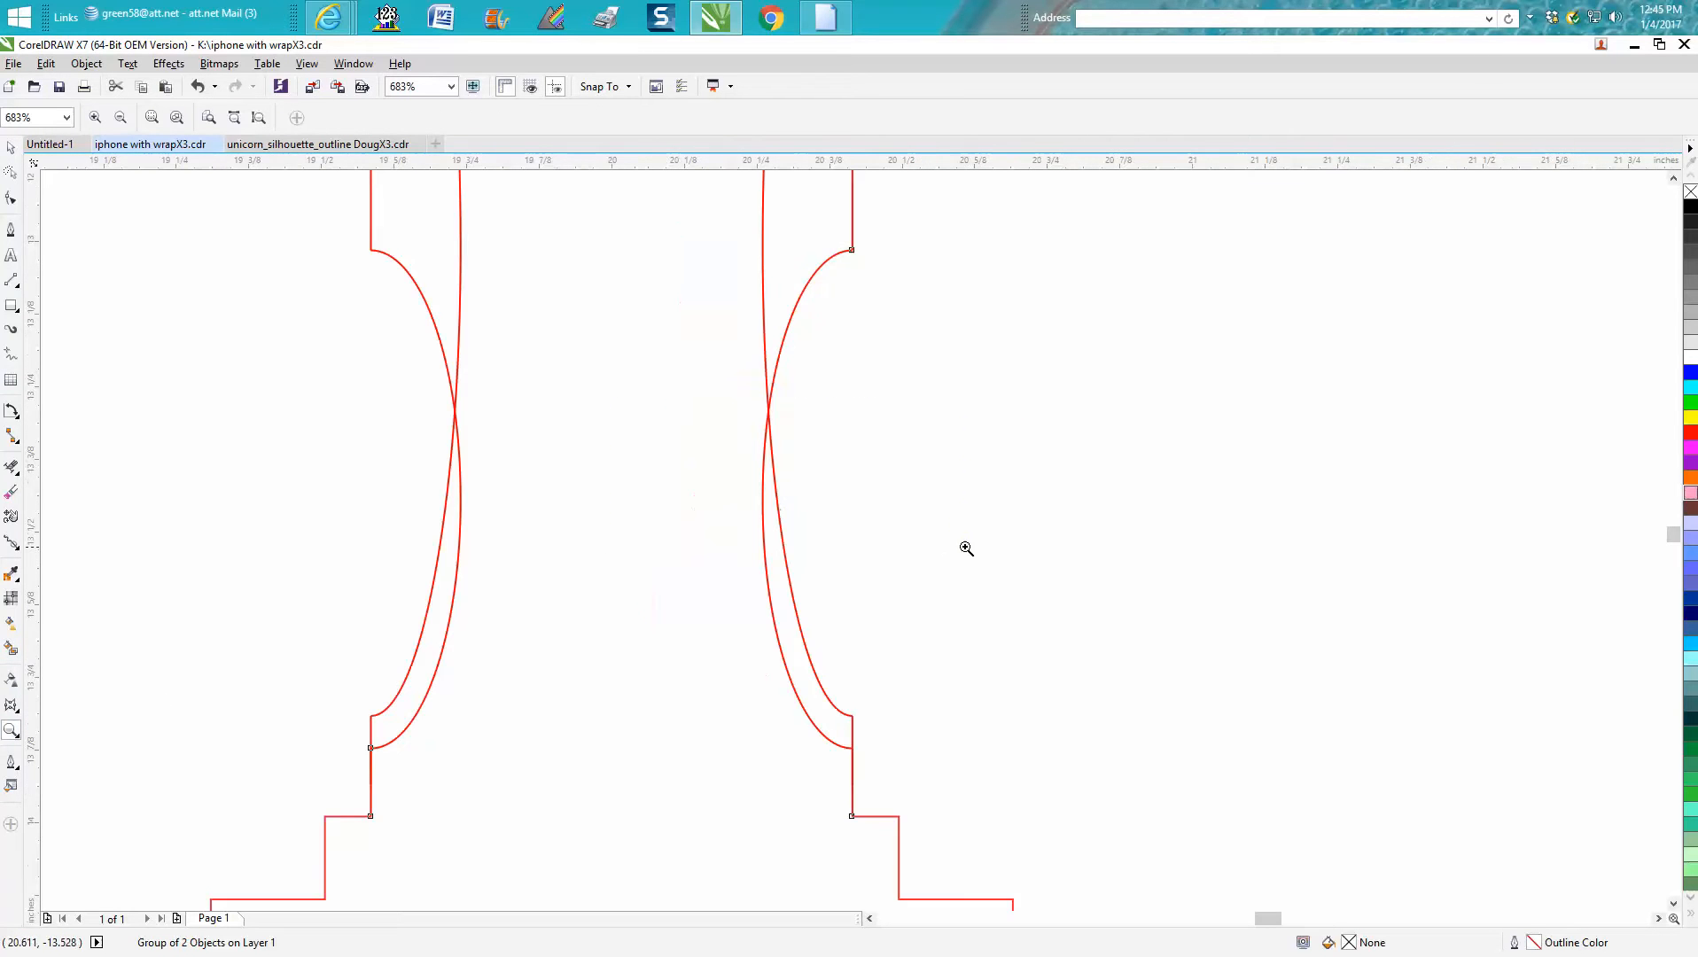
pyautogui.scroll(-2, 183, 417)
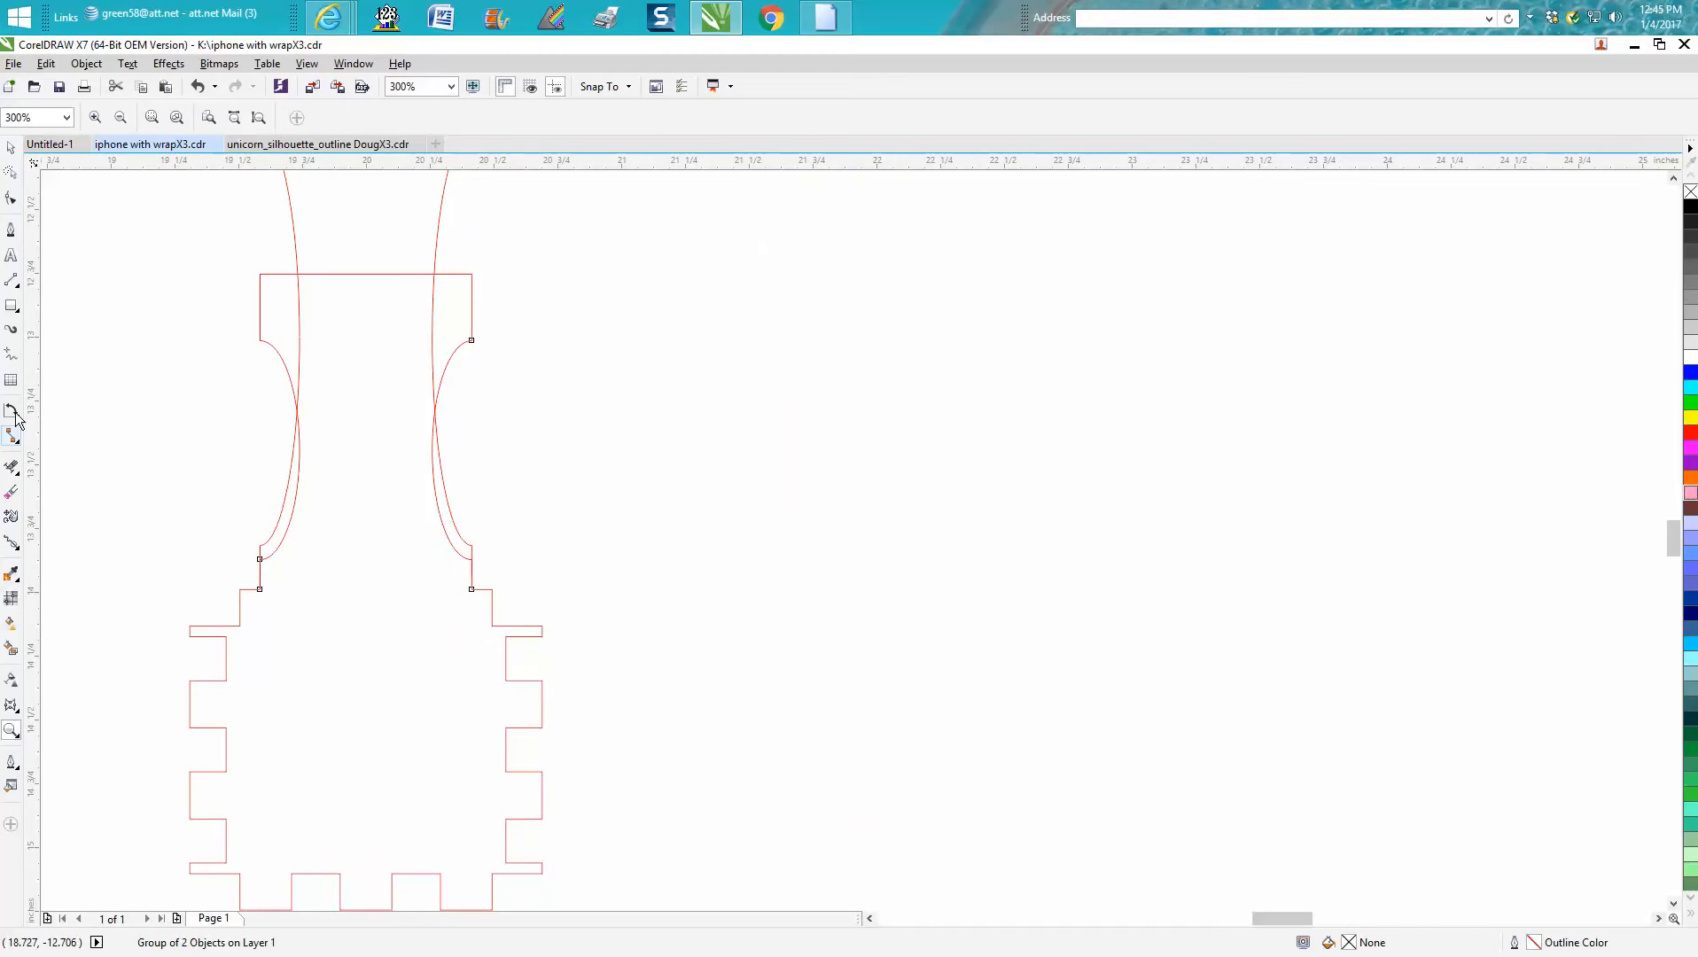
# Remove the full panel's shorter neck curves and upper block with Virtual Segment Delete, keeping the stretched neck and the toothed section.
pyautogui.click(11, 468)
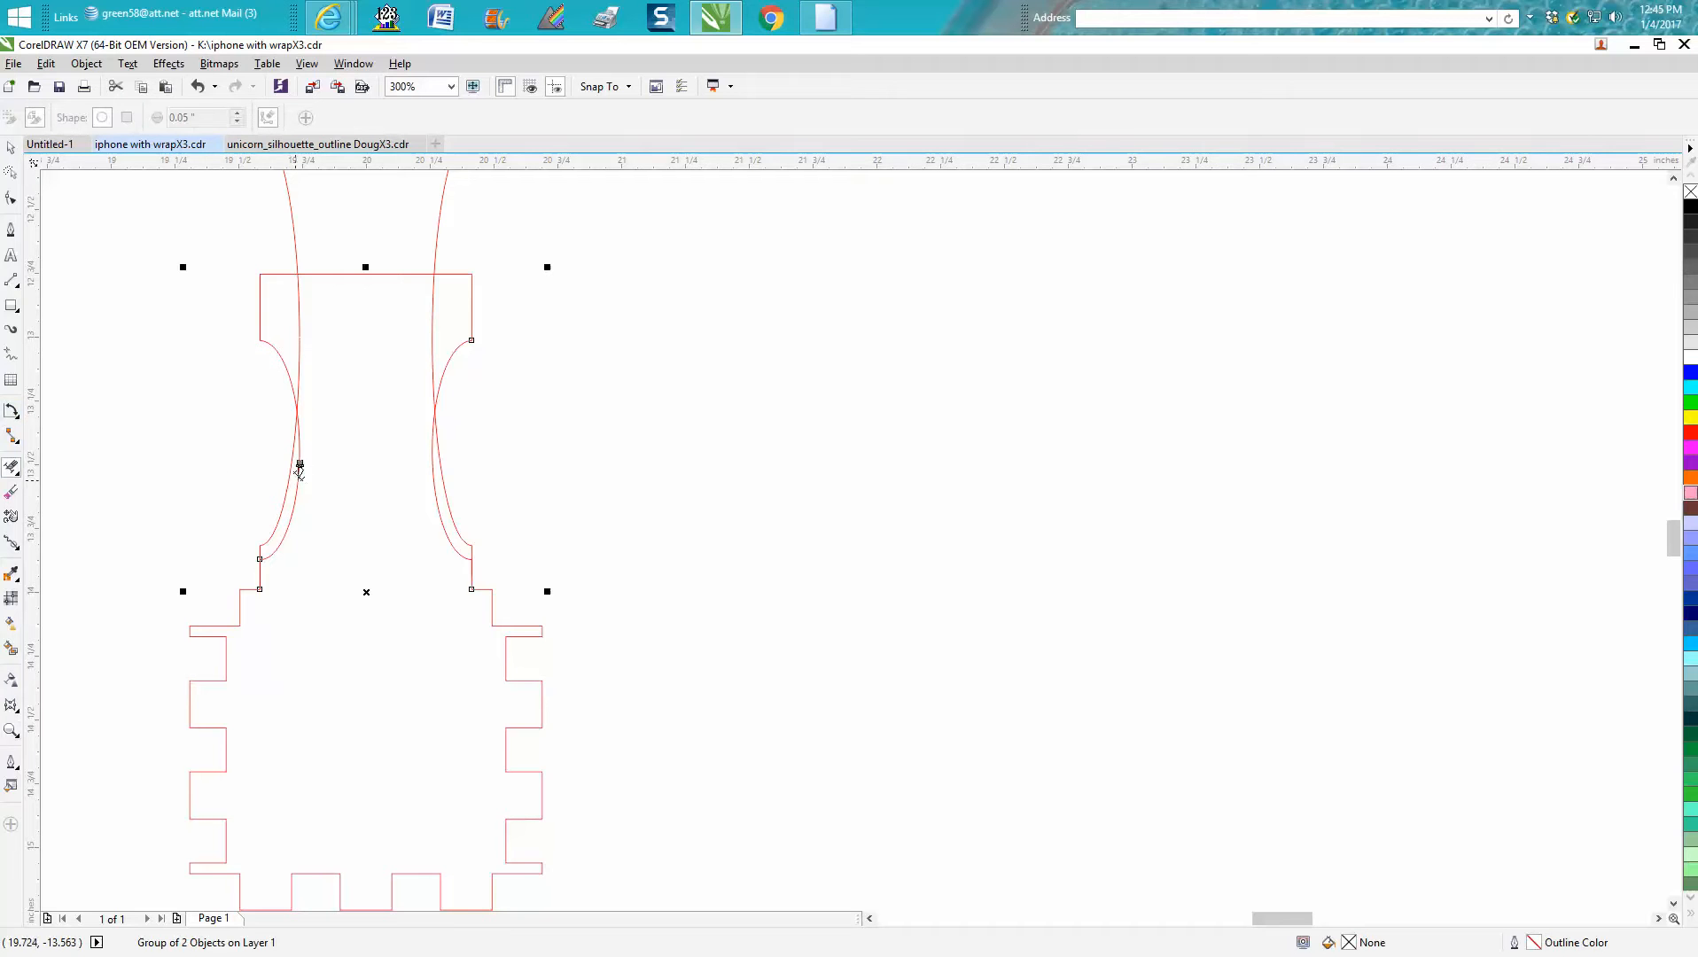
pyautogui.moveTo(300, 468); pyautogui.dragTo(303, 470)
pyautogui.moveTo(443, 549); pyautogui.dragTo(451, 519)
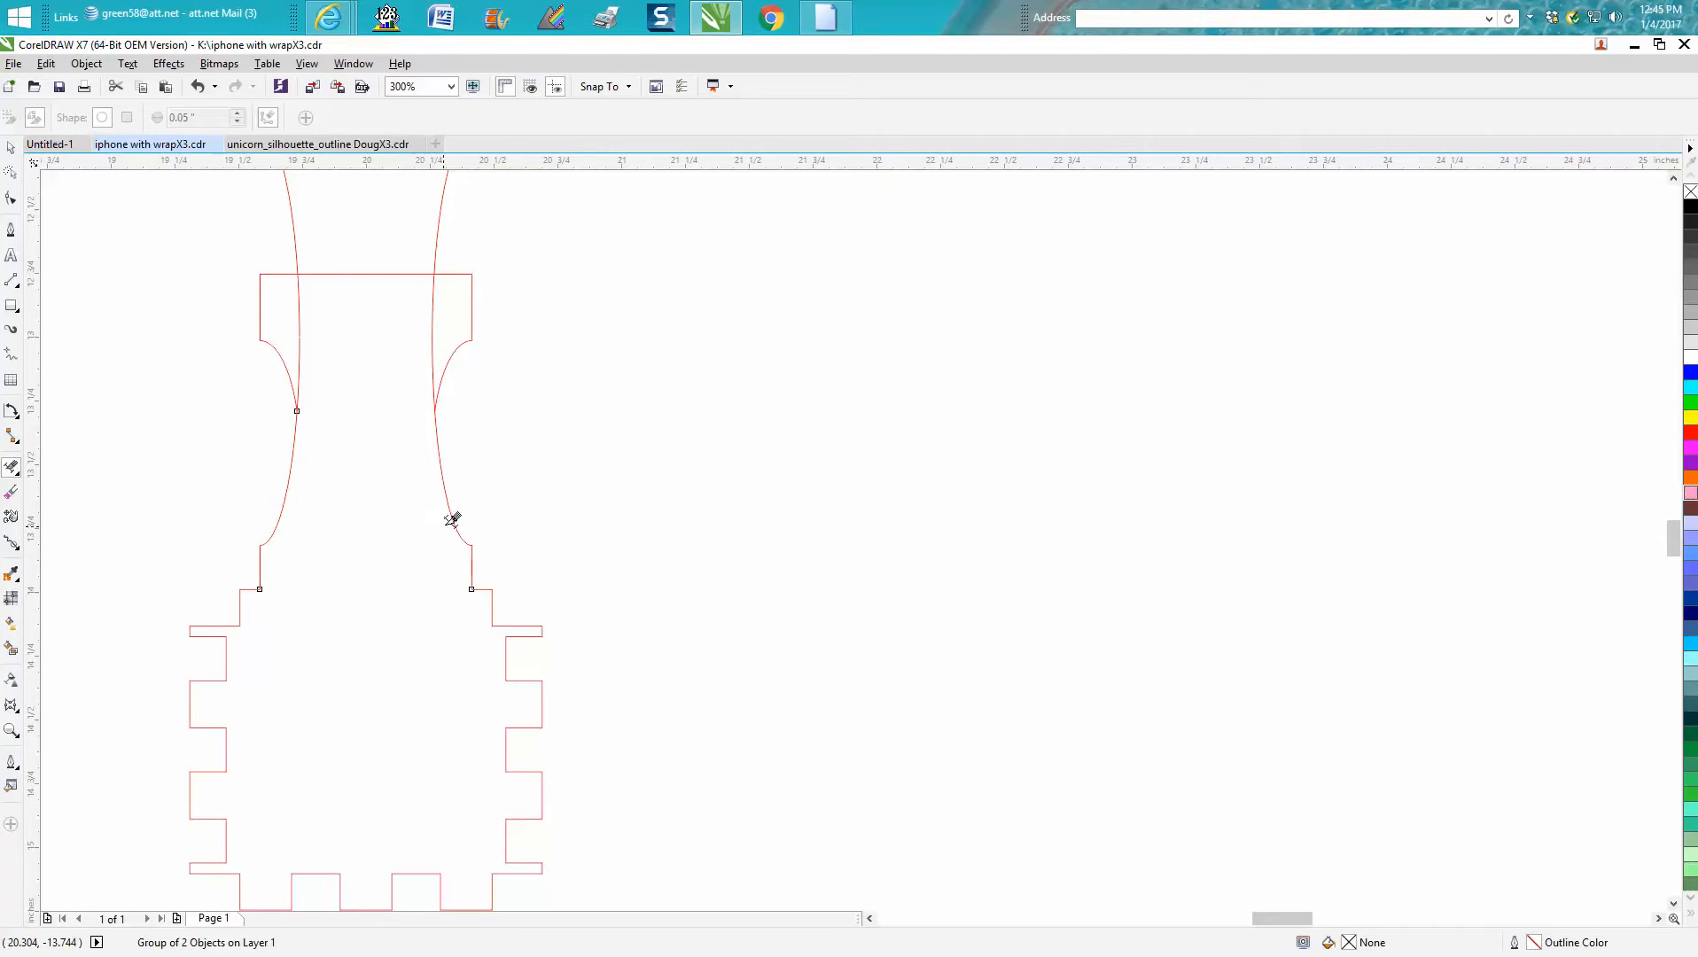
pyautogui.click(444, 368)
pyautogui.click(276, 347)
pyautogui.click(284, 266)
pyautogui.click(403, 266)
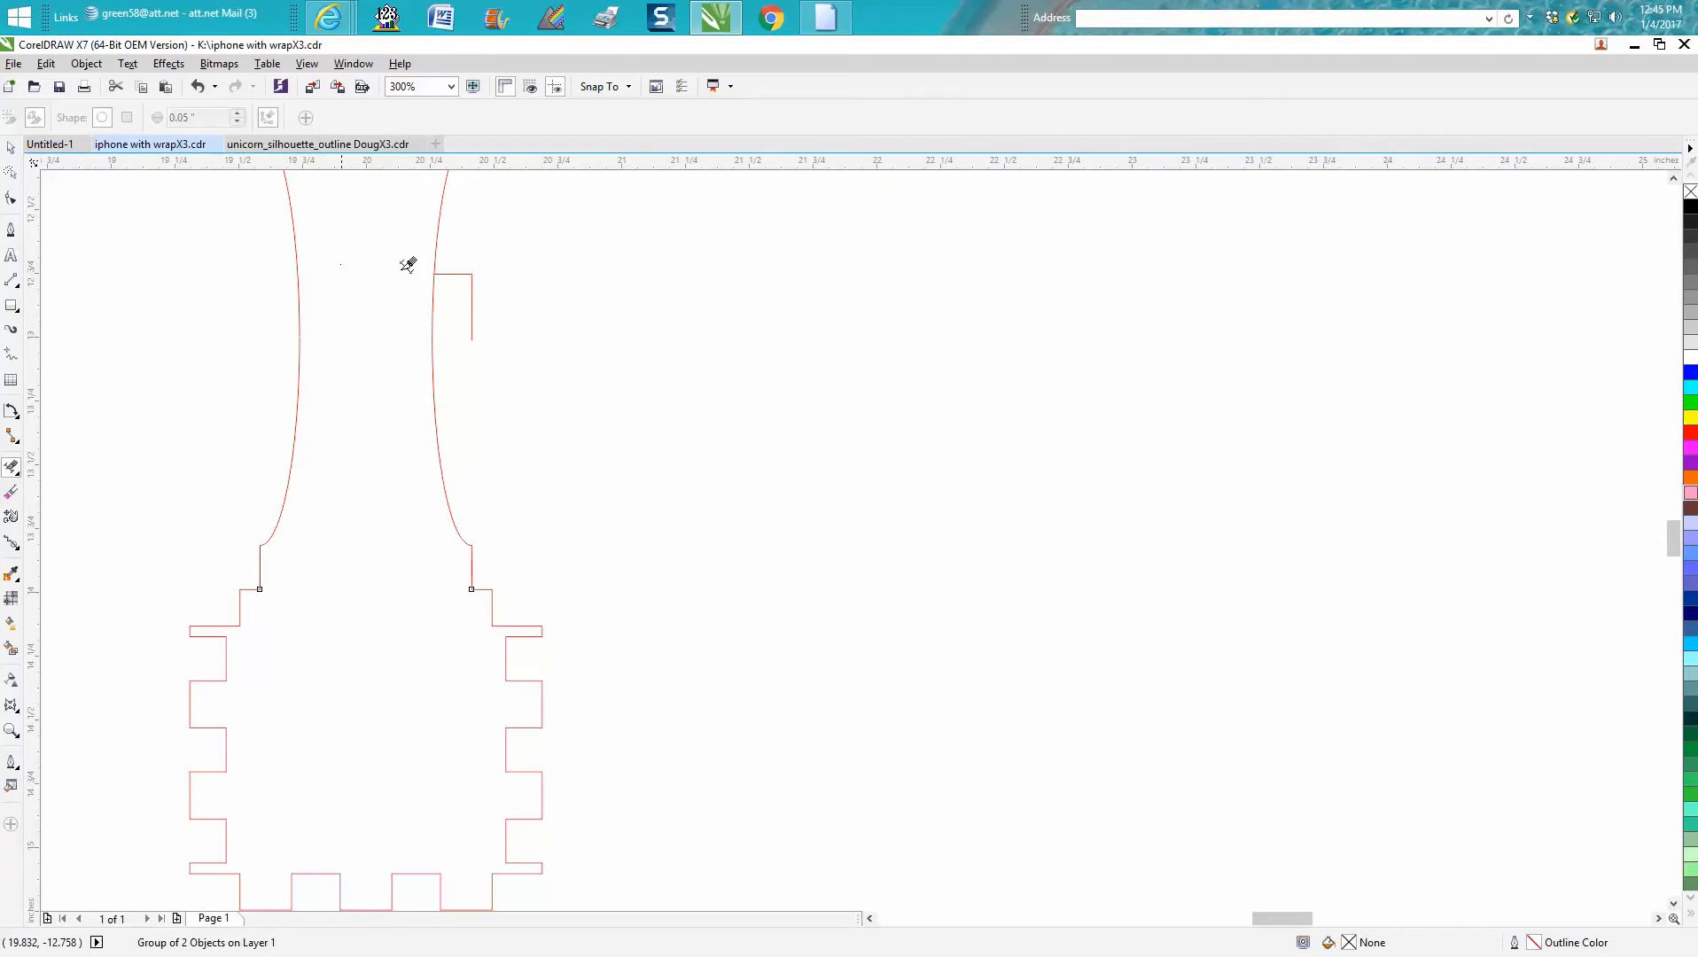
pyautogui.click(454, 273)
pyautogui.scroll(-2, 489, 344)
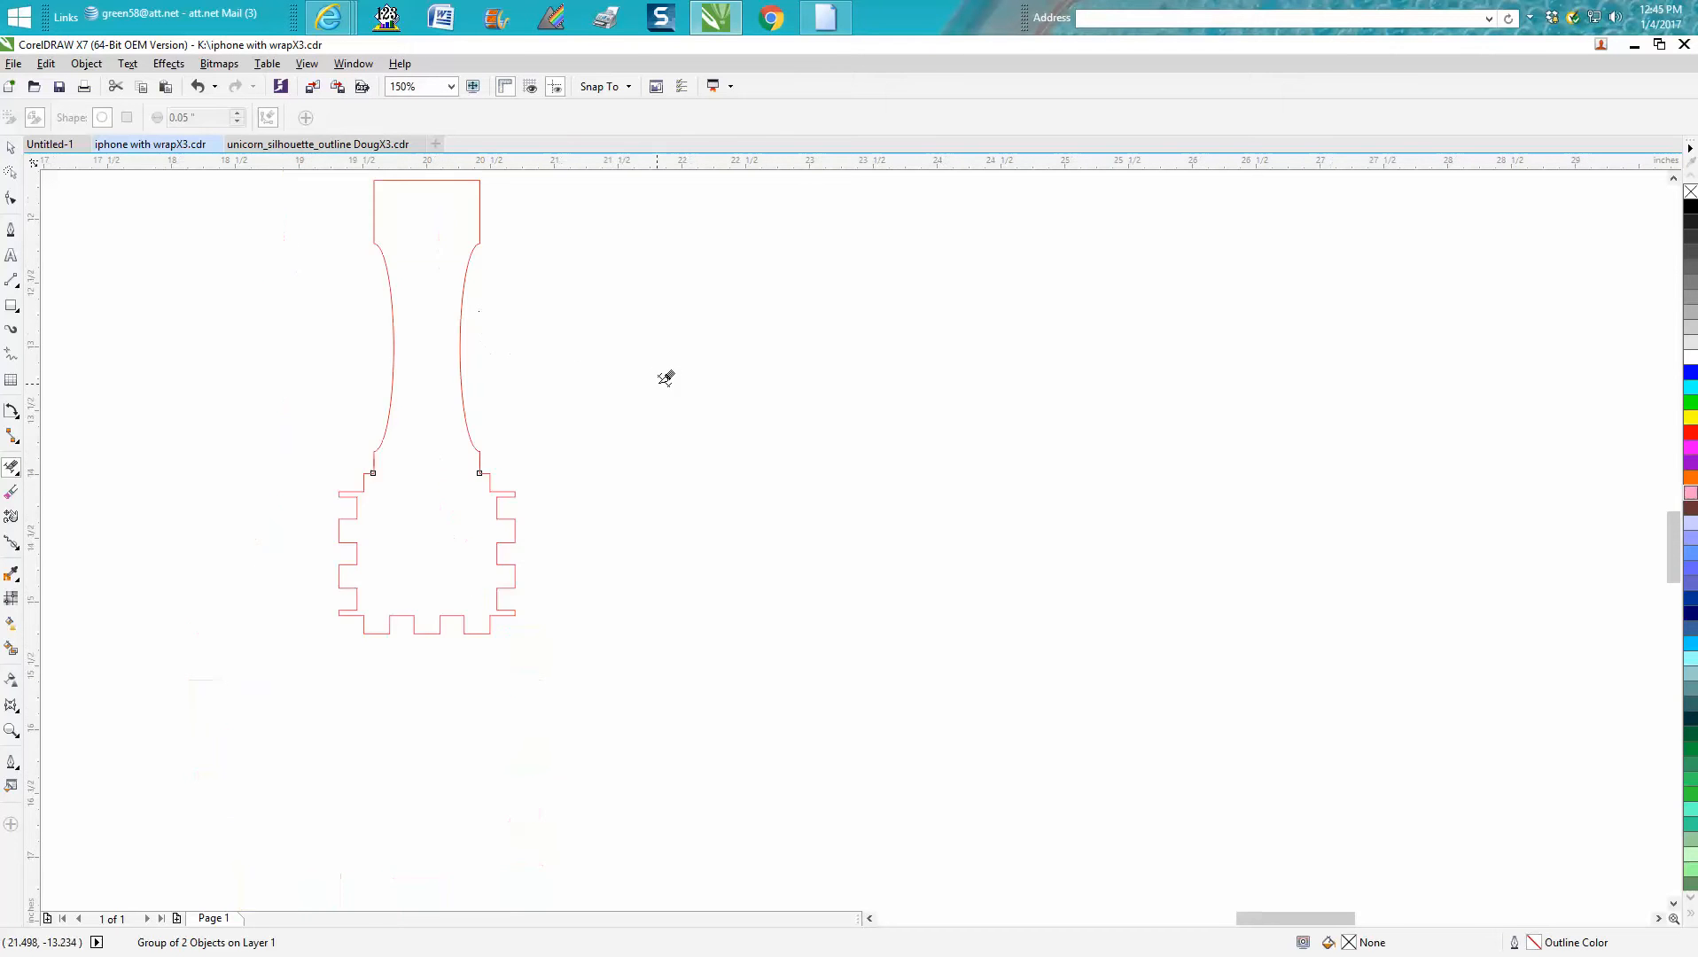
# Group the stretched neck and the toothed section into one side panel.
pyautogui.scroll(-2, 618, 375)
pyautogui.click(12, 149)
pyautogui.moveTo(401, 222); pyautogui.dragTo(653, 555)
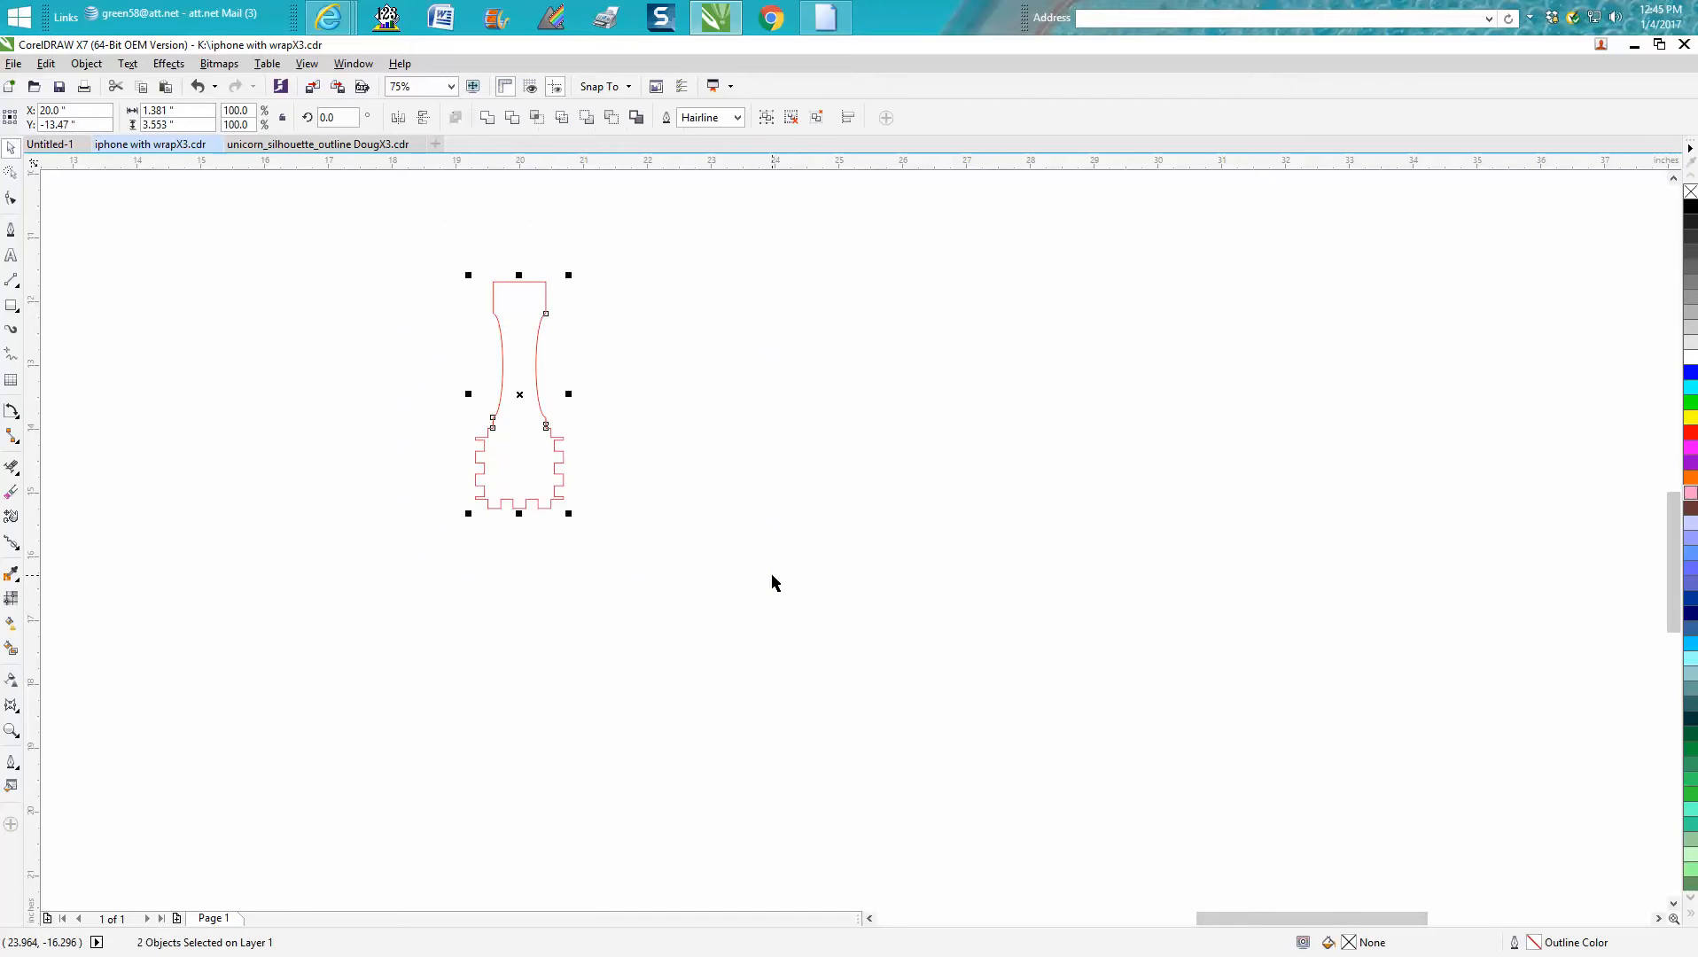
pyautogui.hotkey('ctrl', 'g')
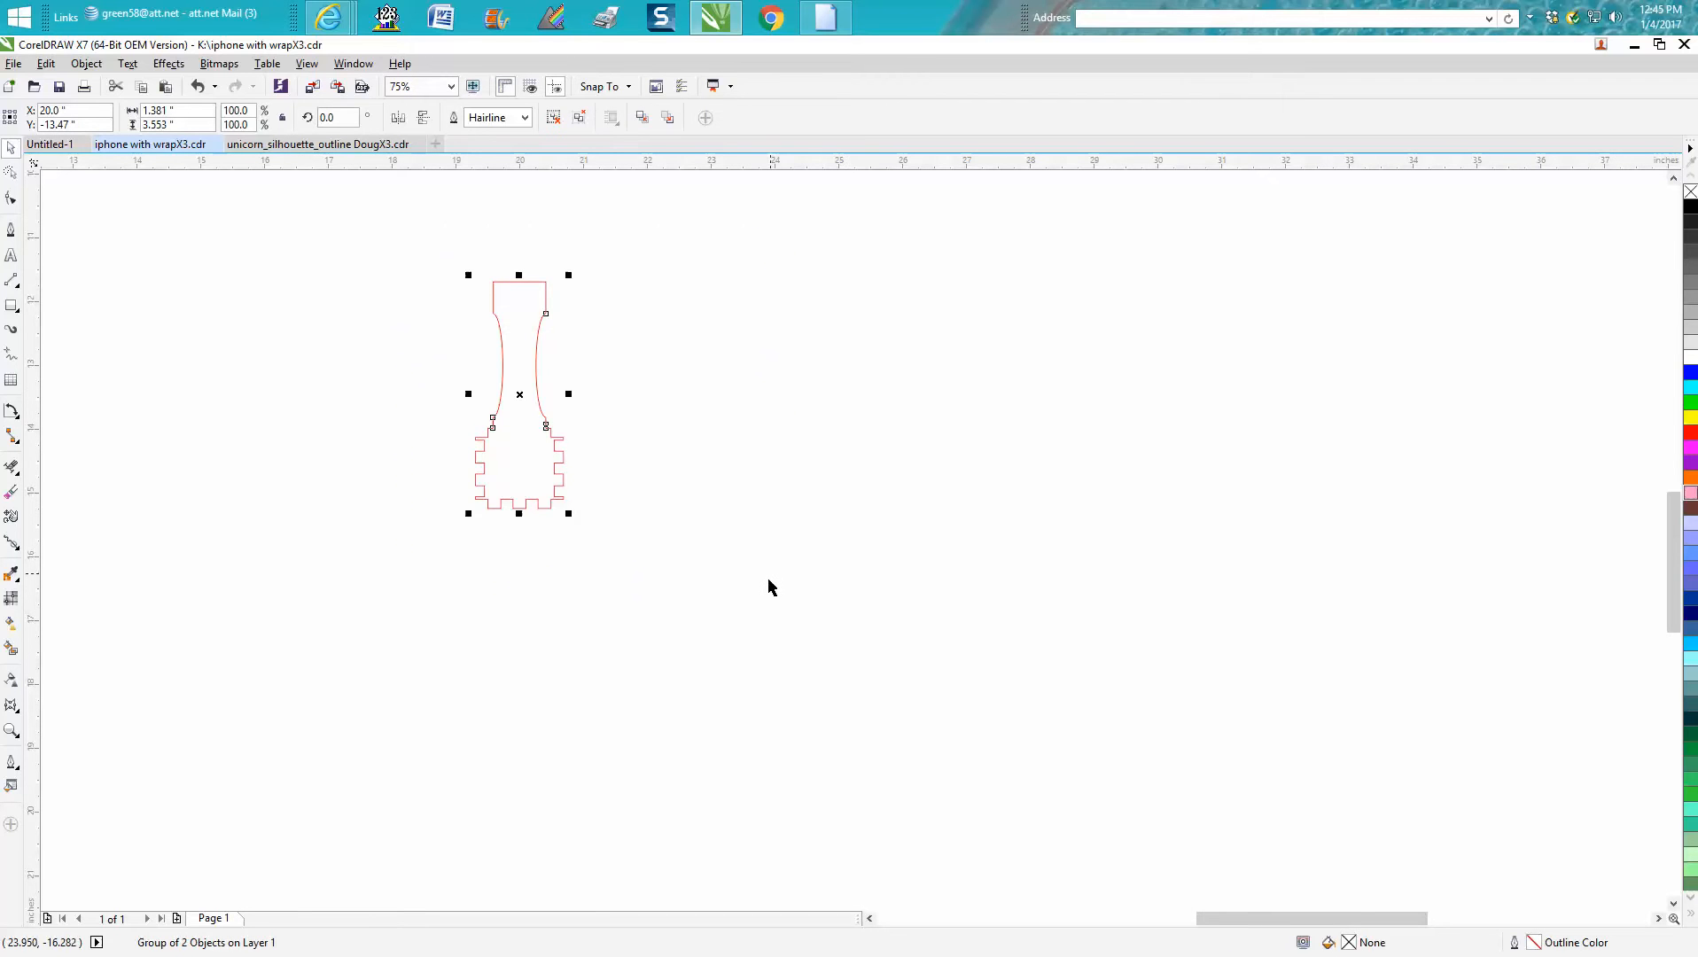
# Place a copy of the lengthened side panel in the lower row of parts, in the gap beside the slotted part.
pyautogui.scroll(-2, 768, 580)
pyautogui.moveTo(717, 551); pyautogui.dragTo(652, 428)
pyautogui.press('Escape')
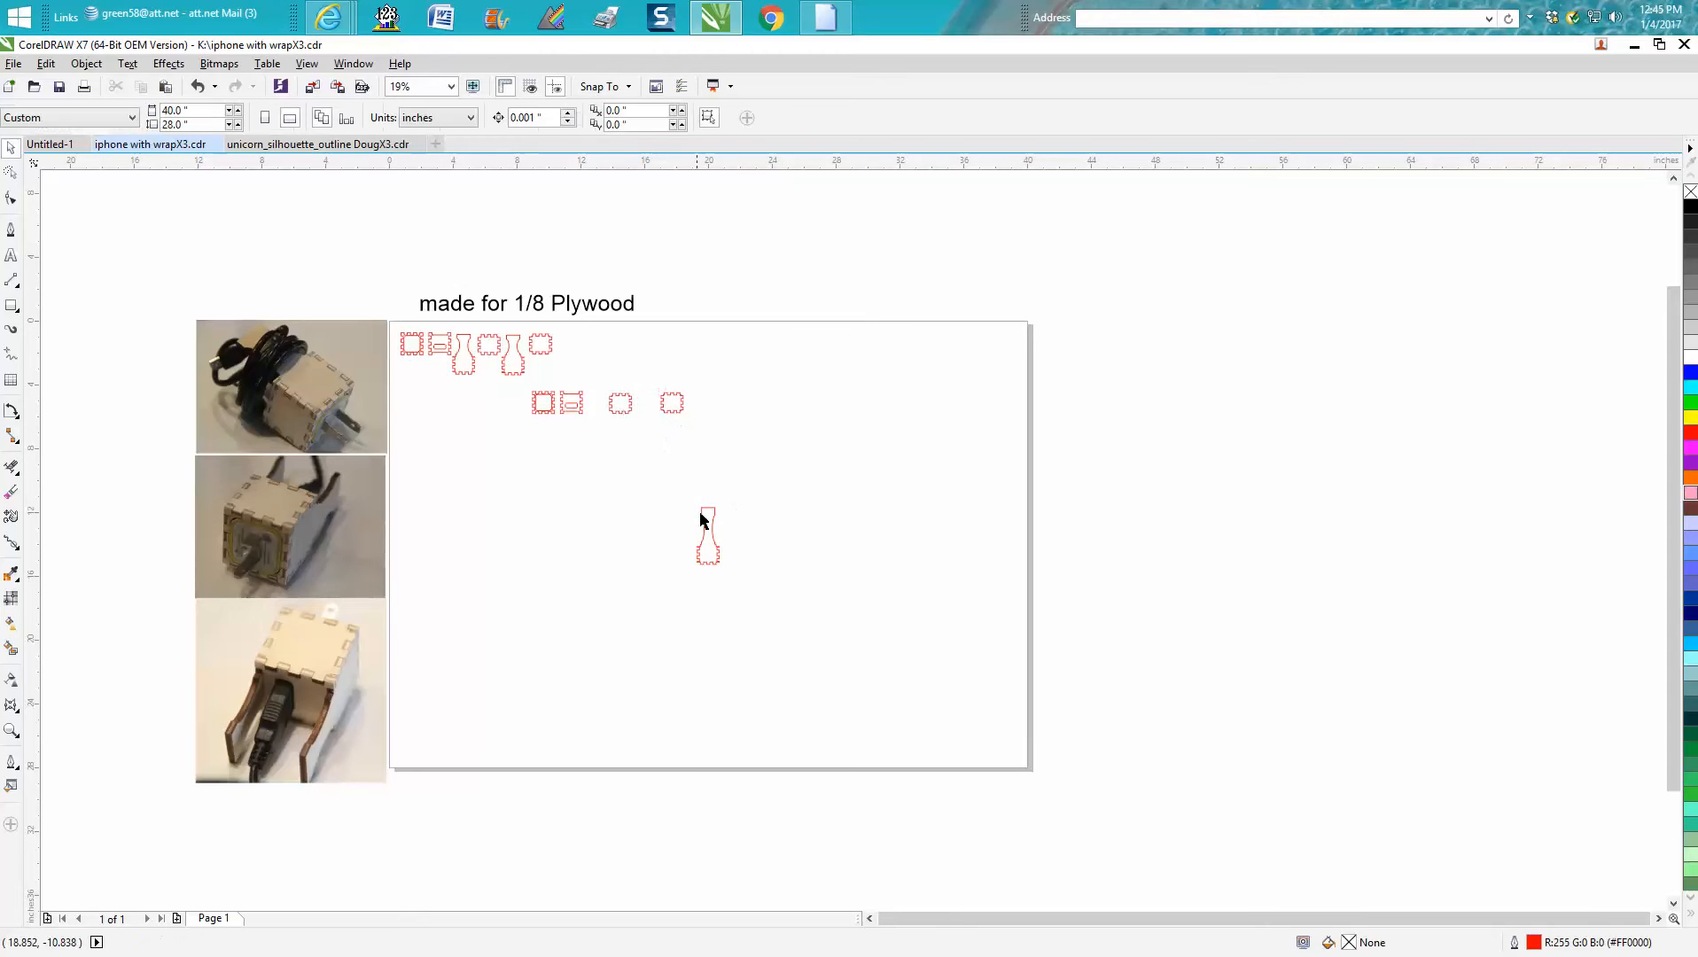
pyautogui.click(707, 545)
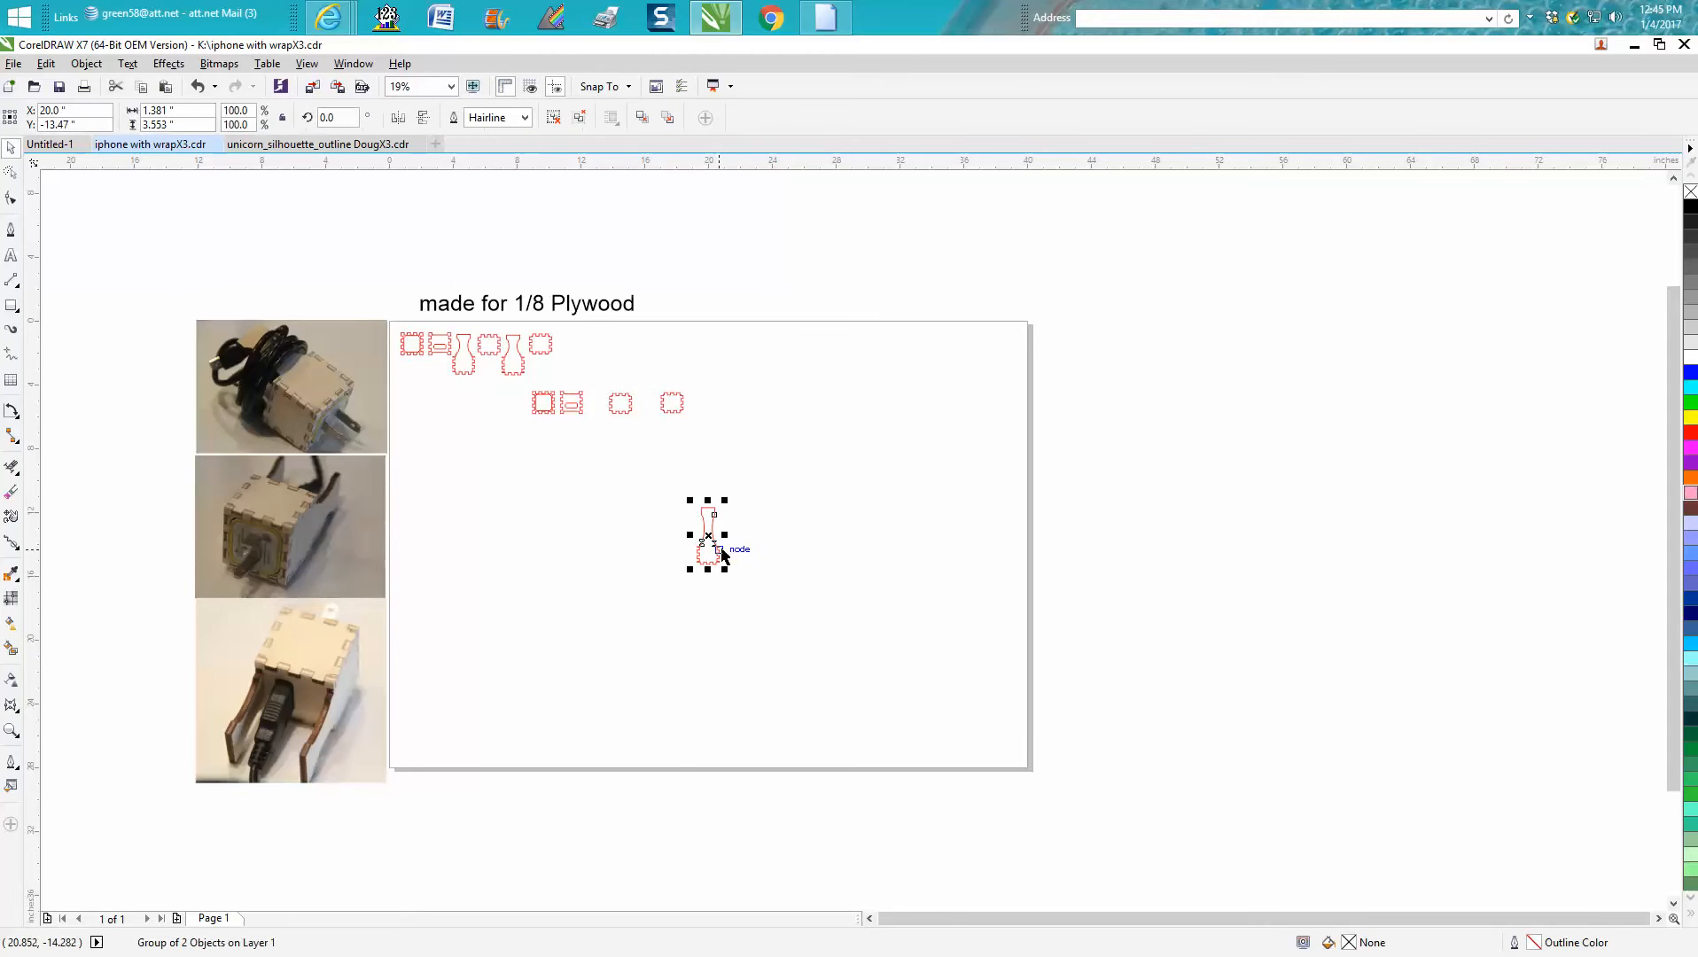
pyautogui.moveTo(709, 542); pyautogui.dragTo(601, 425)
# Move the remaining lengthened panel into the lower row's other gap, centred at about X 15.9 and Y -5.88 inches.
pyautogui.click(709, 538)
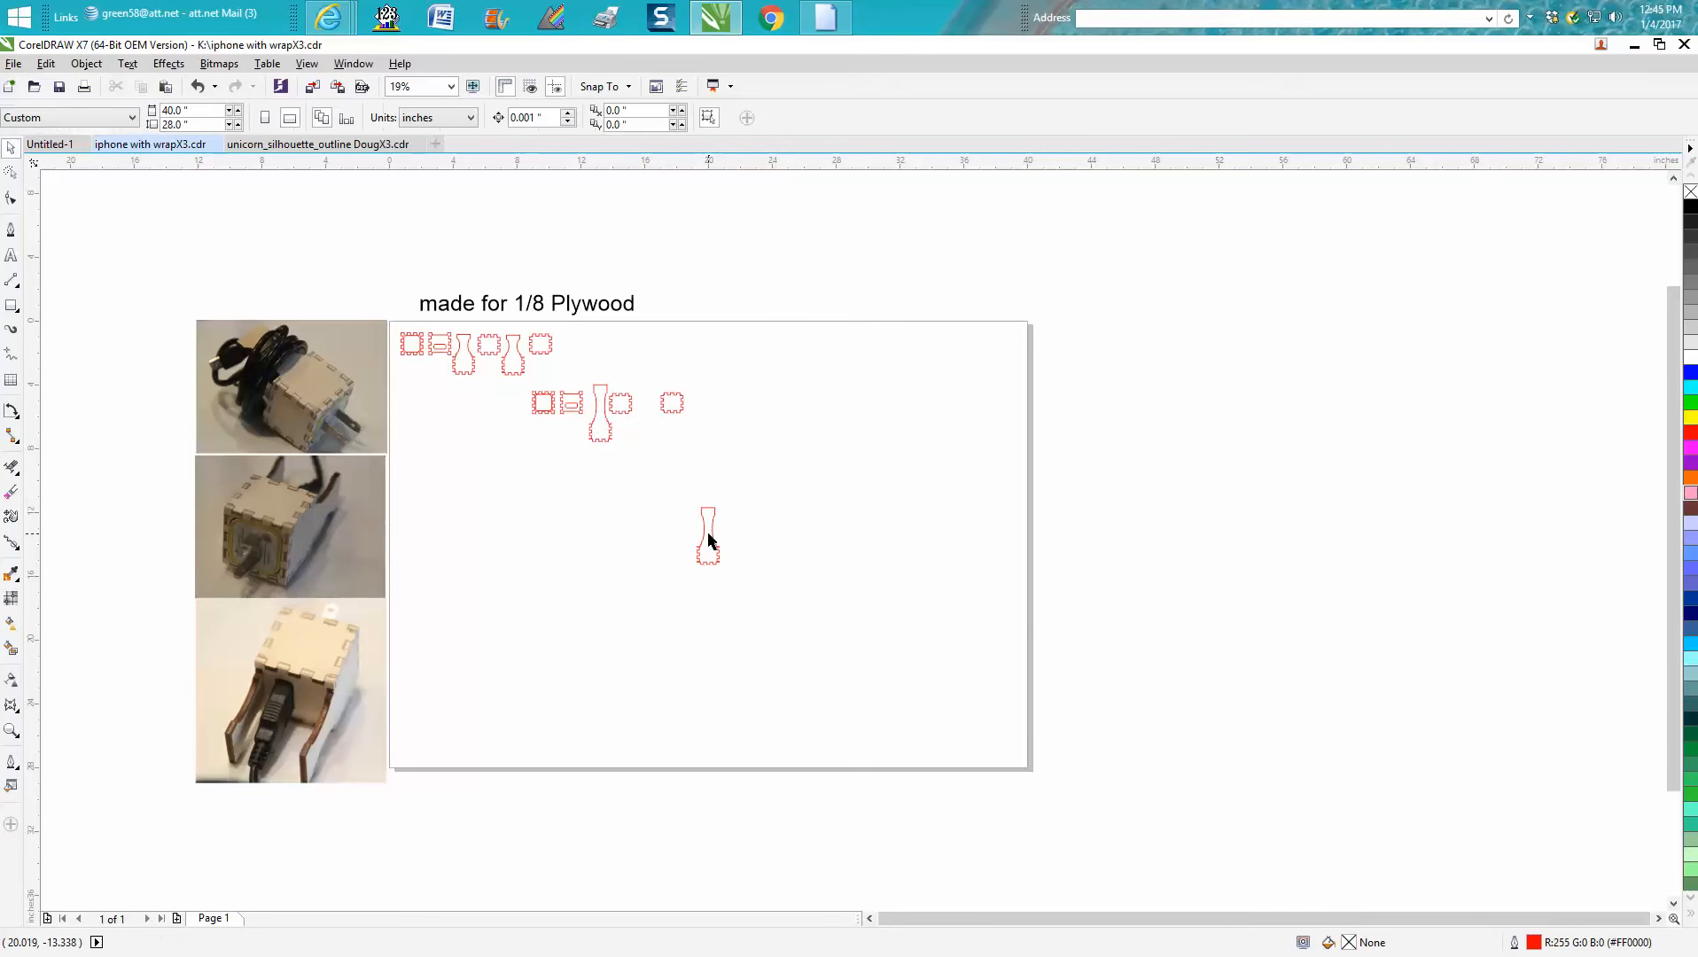
pyautogui.click(710, 542)
pyautogui.moveTo(709, 536); pyautogui.dragTo(643, 416)
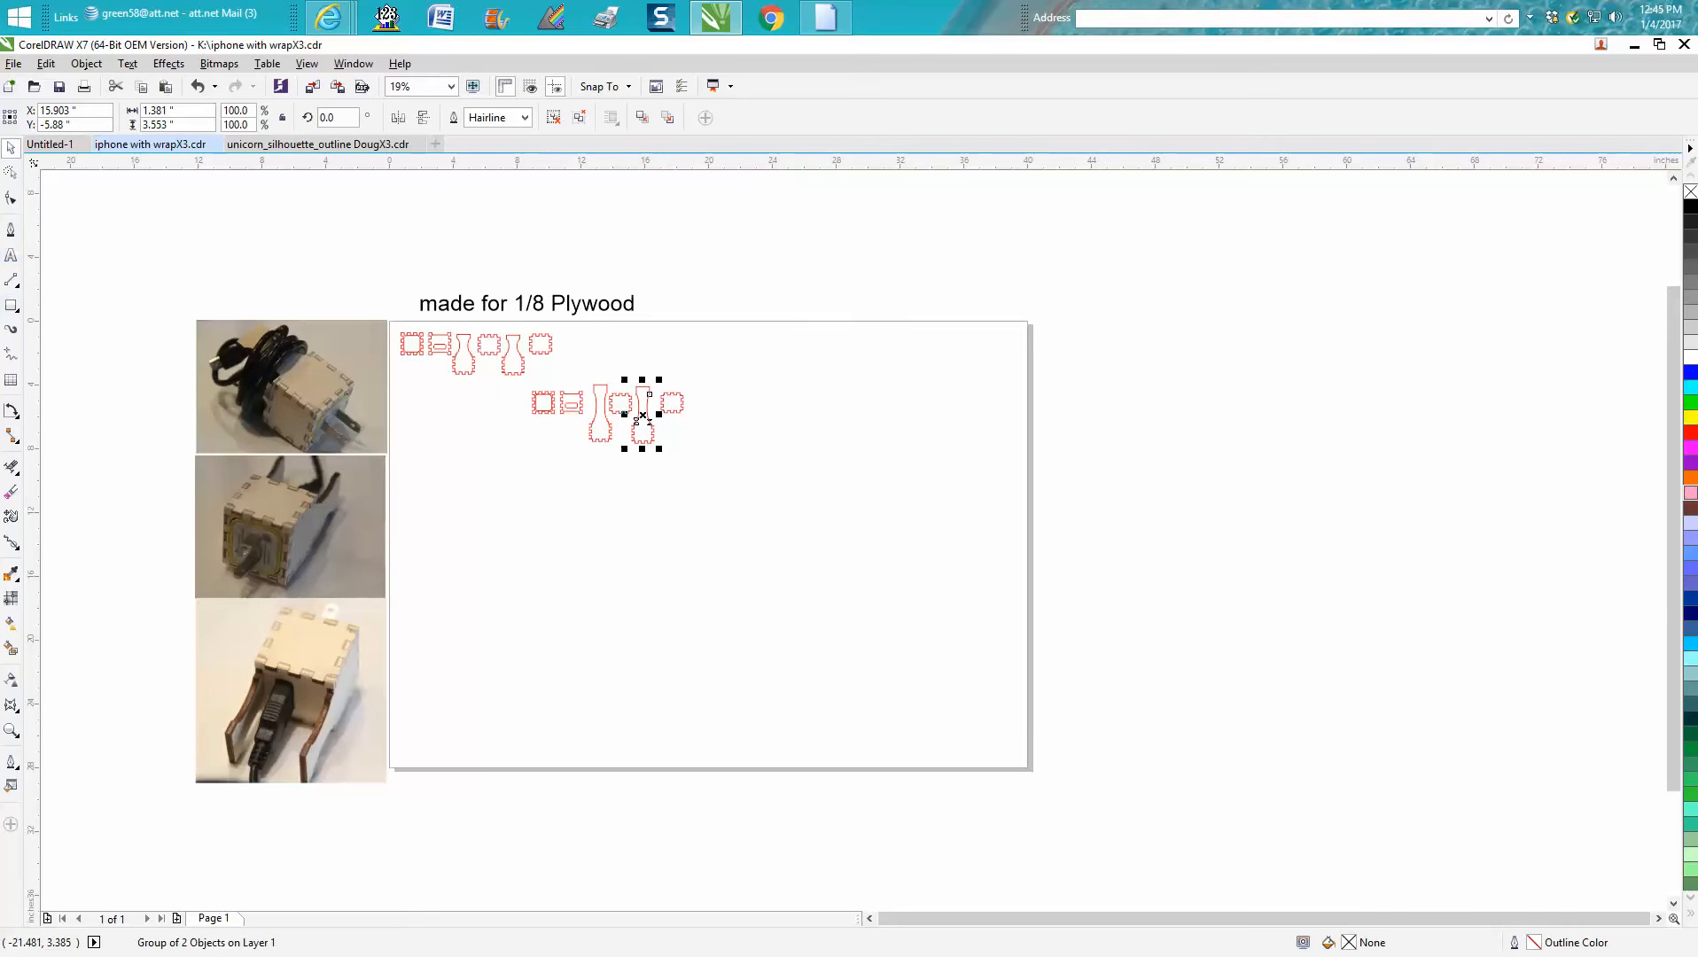
# Examine the lower row of parts with its two lengthened side panels, and compare it with the original row and photos.
pyautogui.click(11, 729)
pyautogui.moveTo(507, 353); pyautogui.dragTo(780, 492)
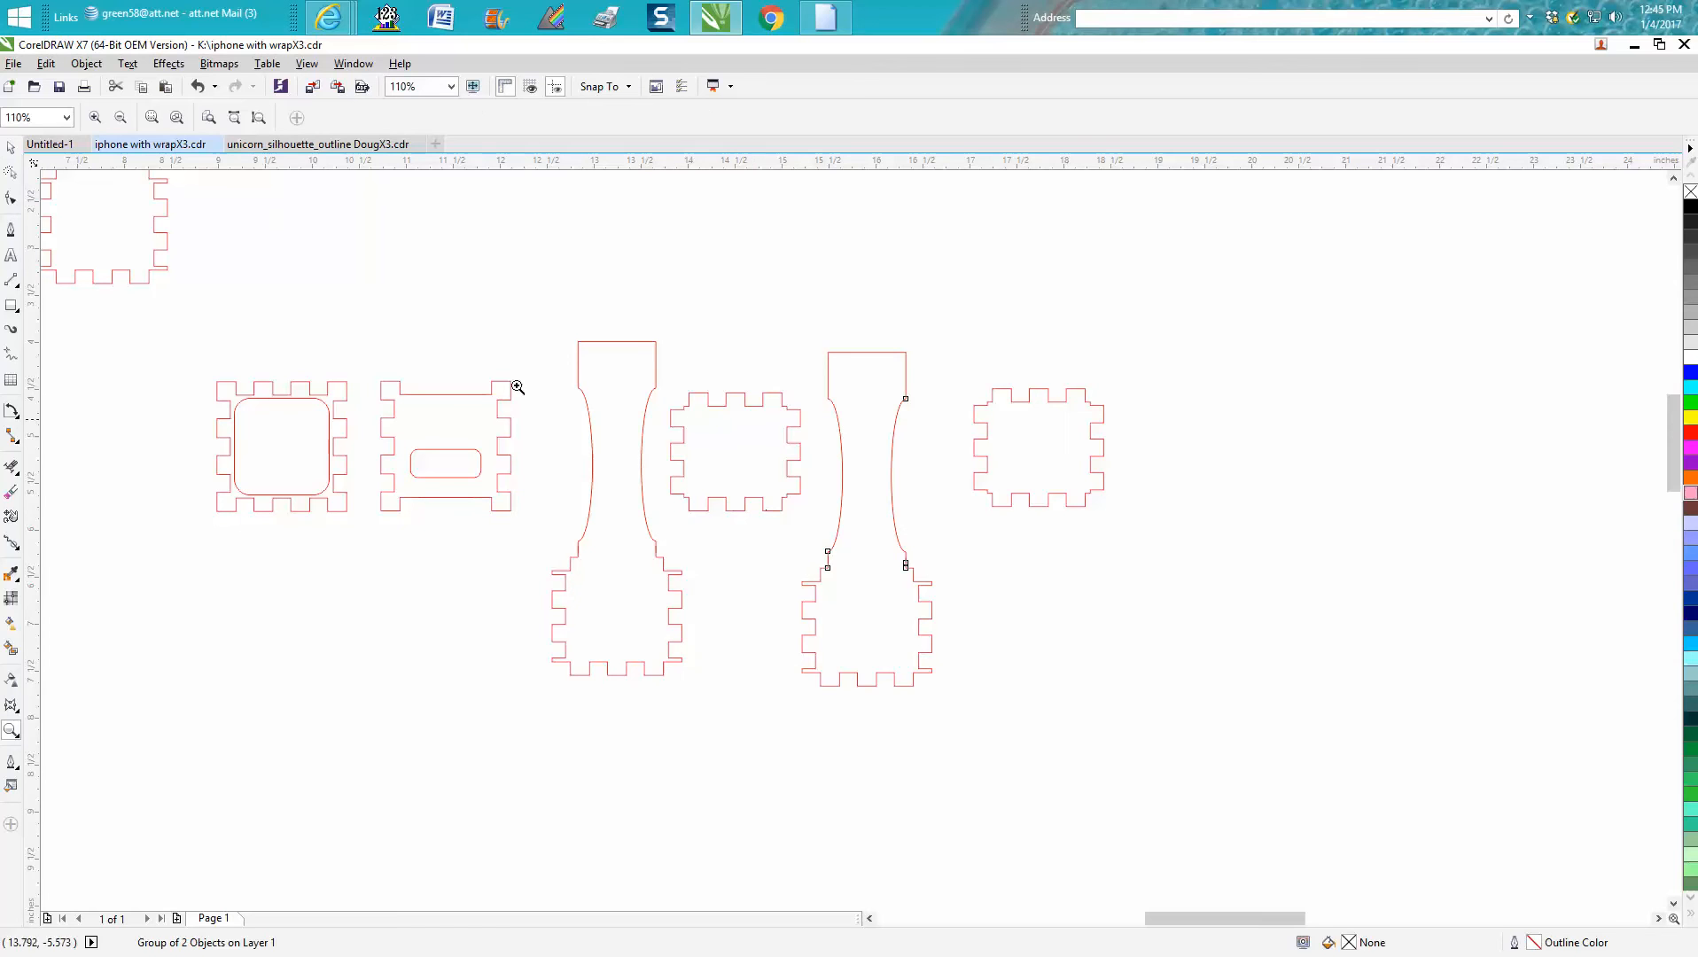
pyautogui.click(11, 148)
pyautogui.click(830, 455)
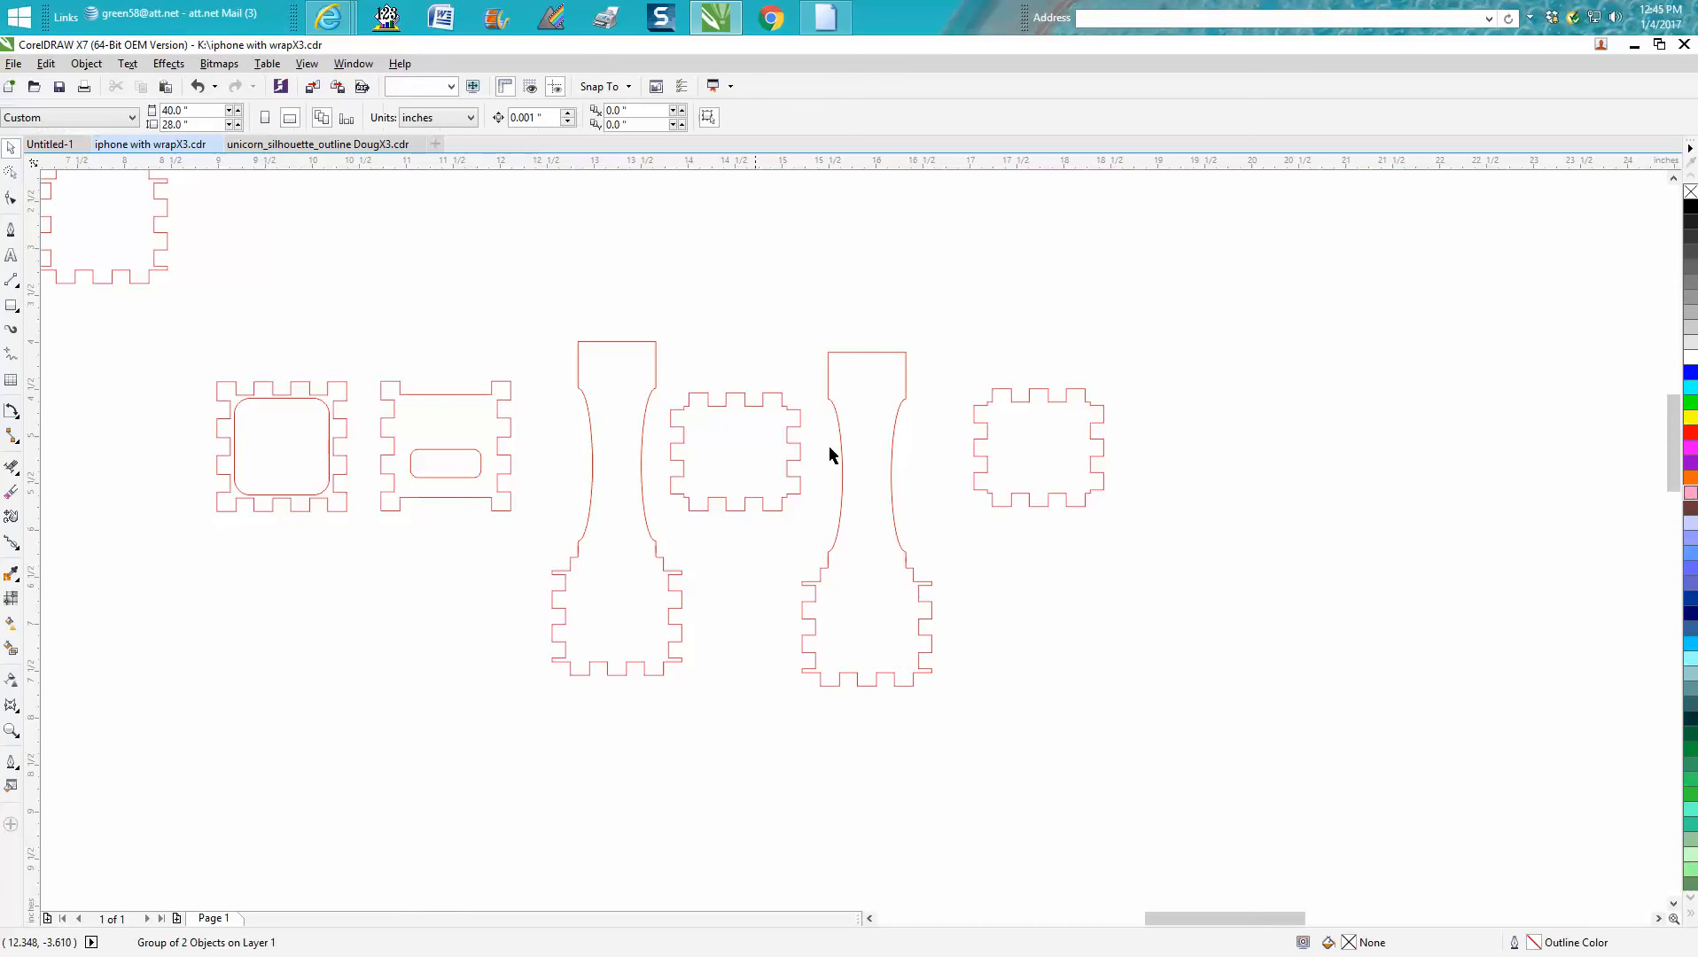
pyautogui.scroll(-3, 736, 452)
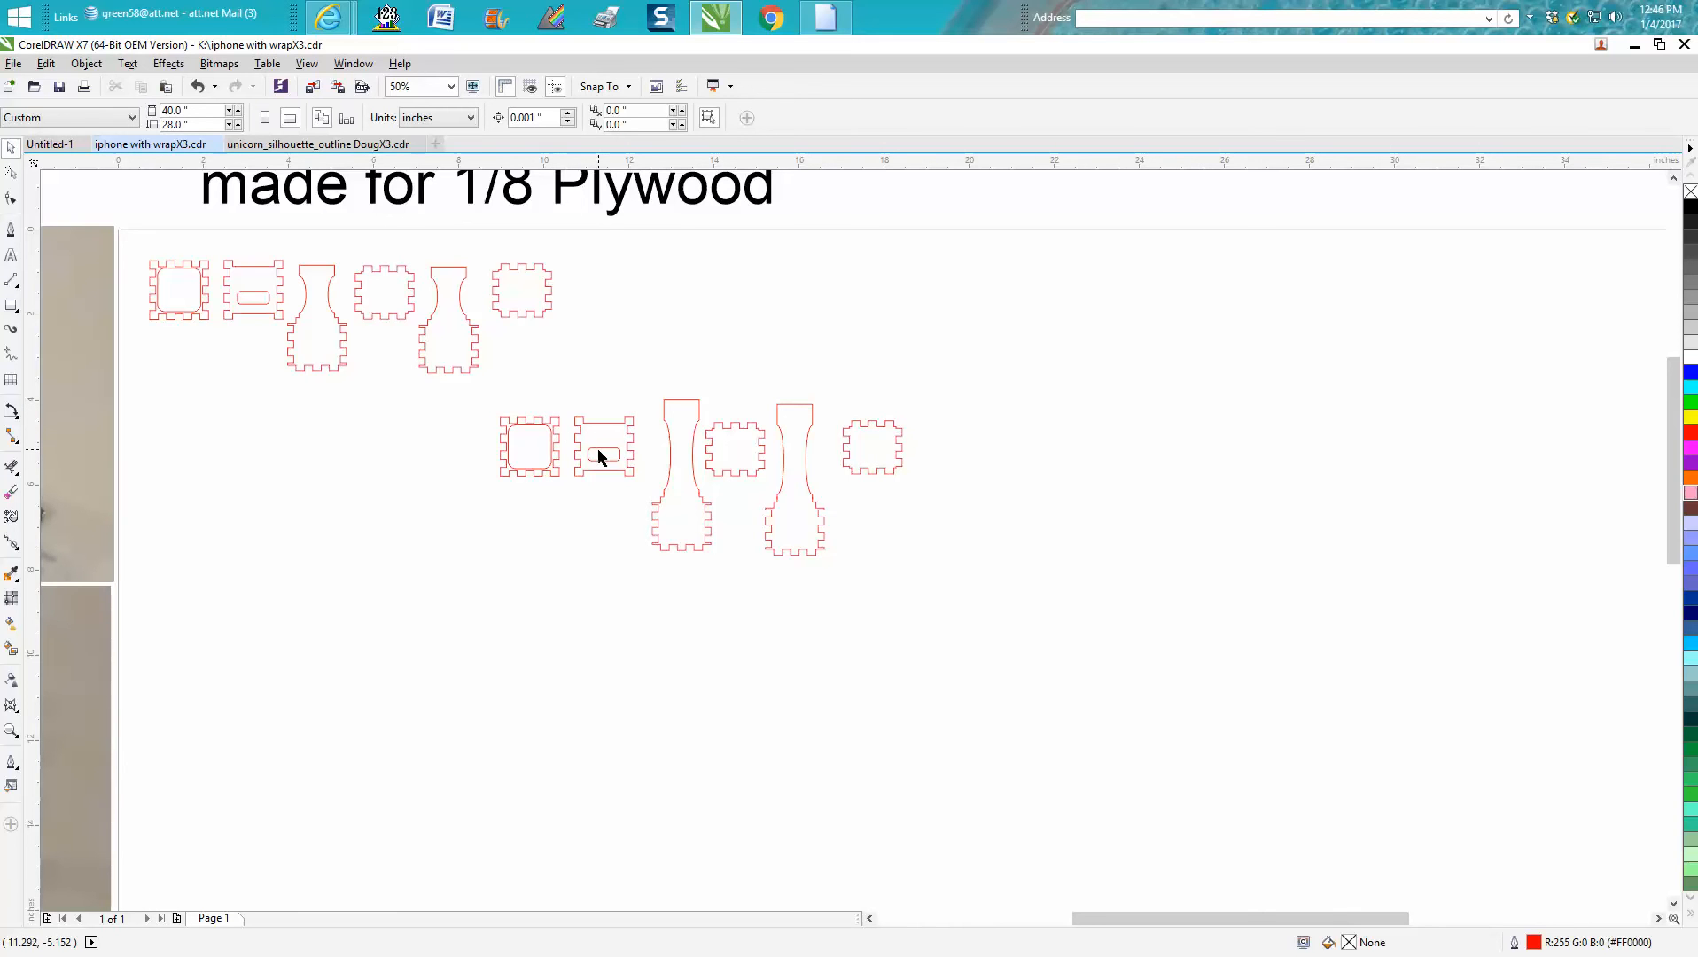
pyautogui.scroll(-4, 601, 459)
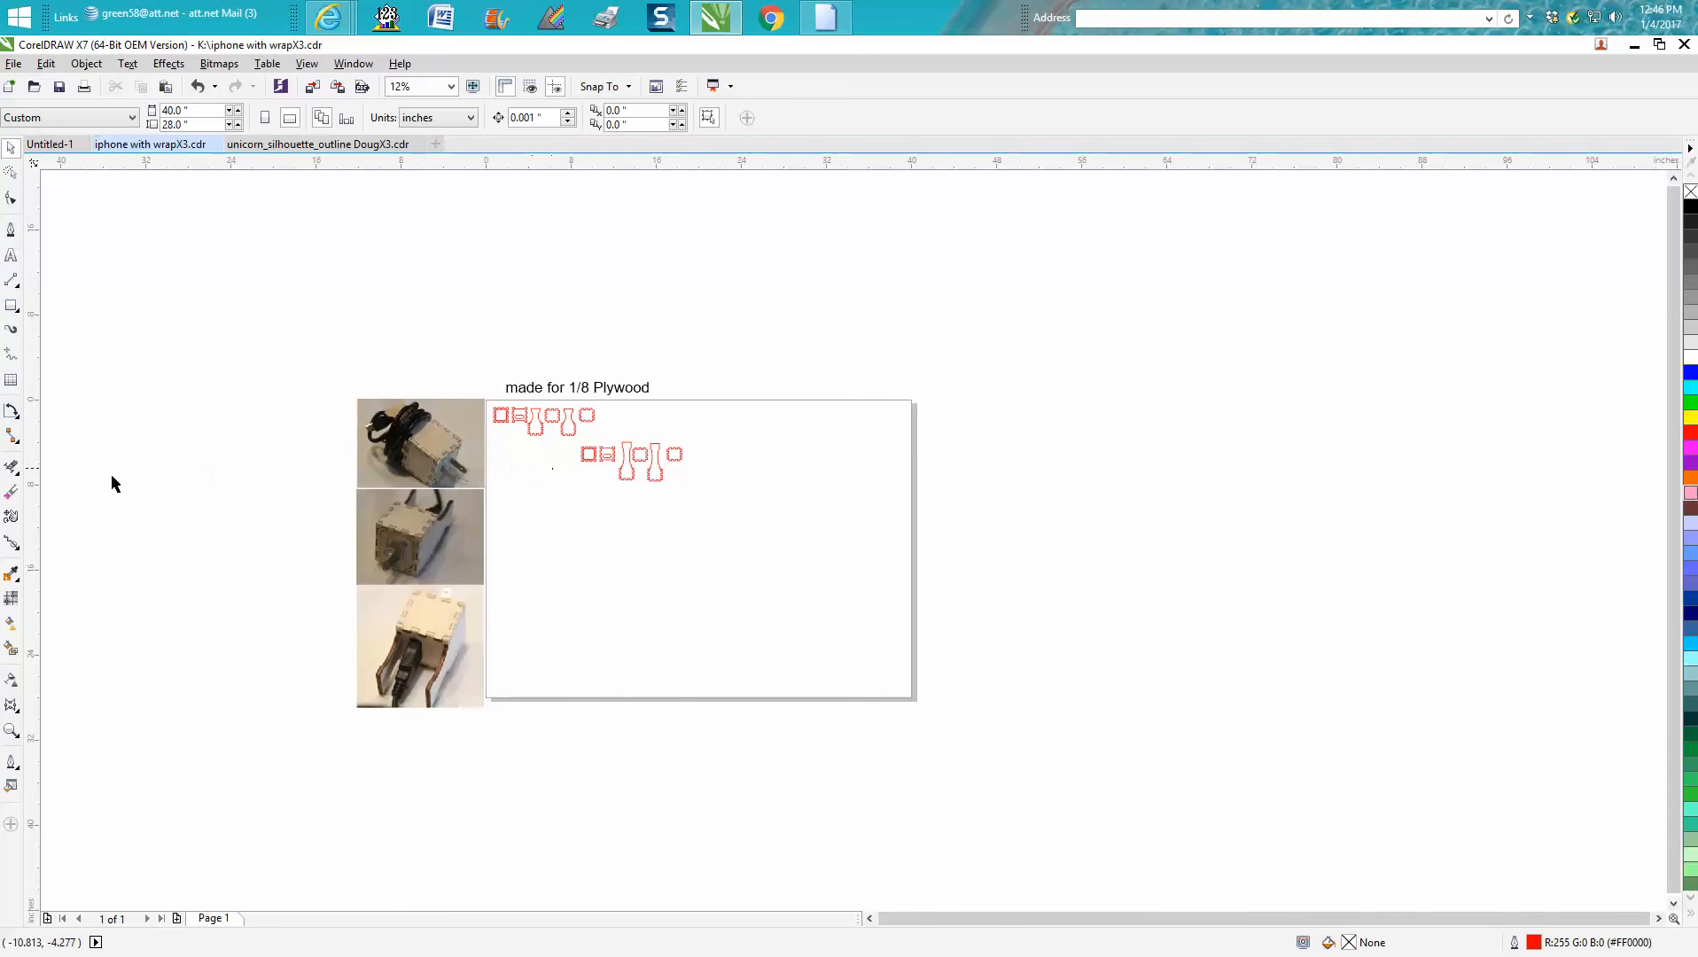
pyautogui.click(13, 732)
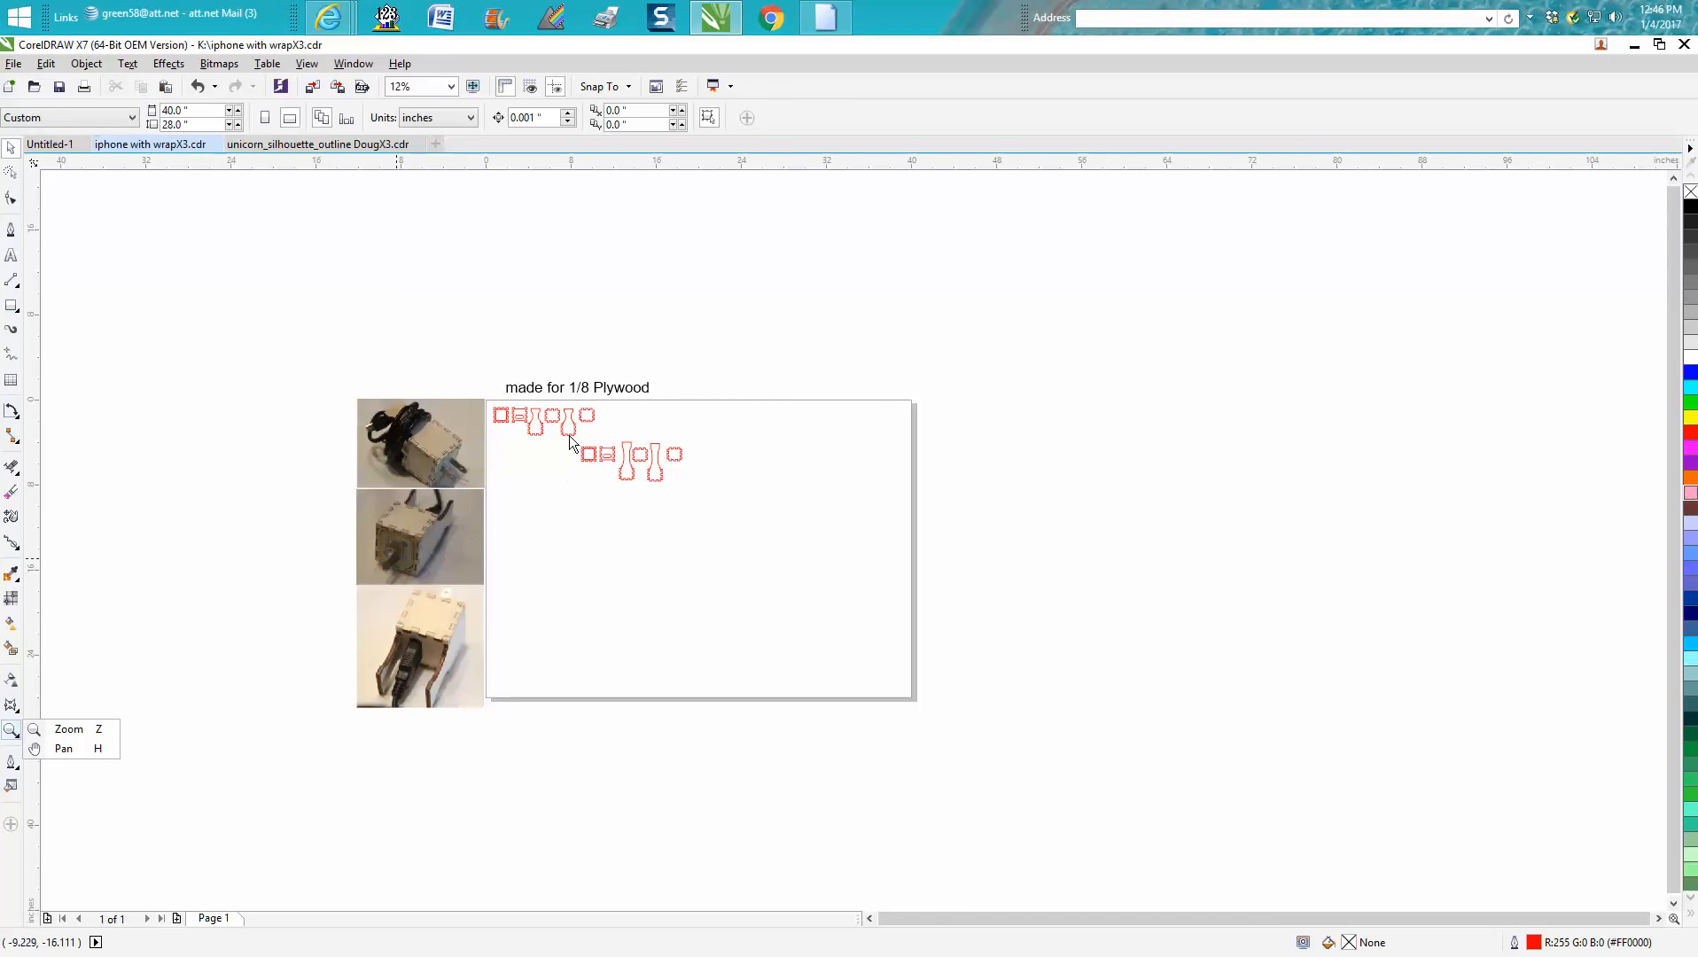
pyautogui.click(76, 729)
pyautogui.moveTo(576, 430); pyautogui.dragTo(740, 519)
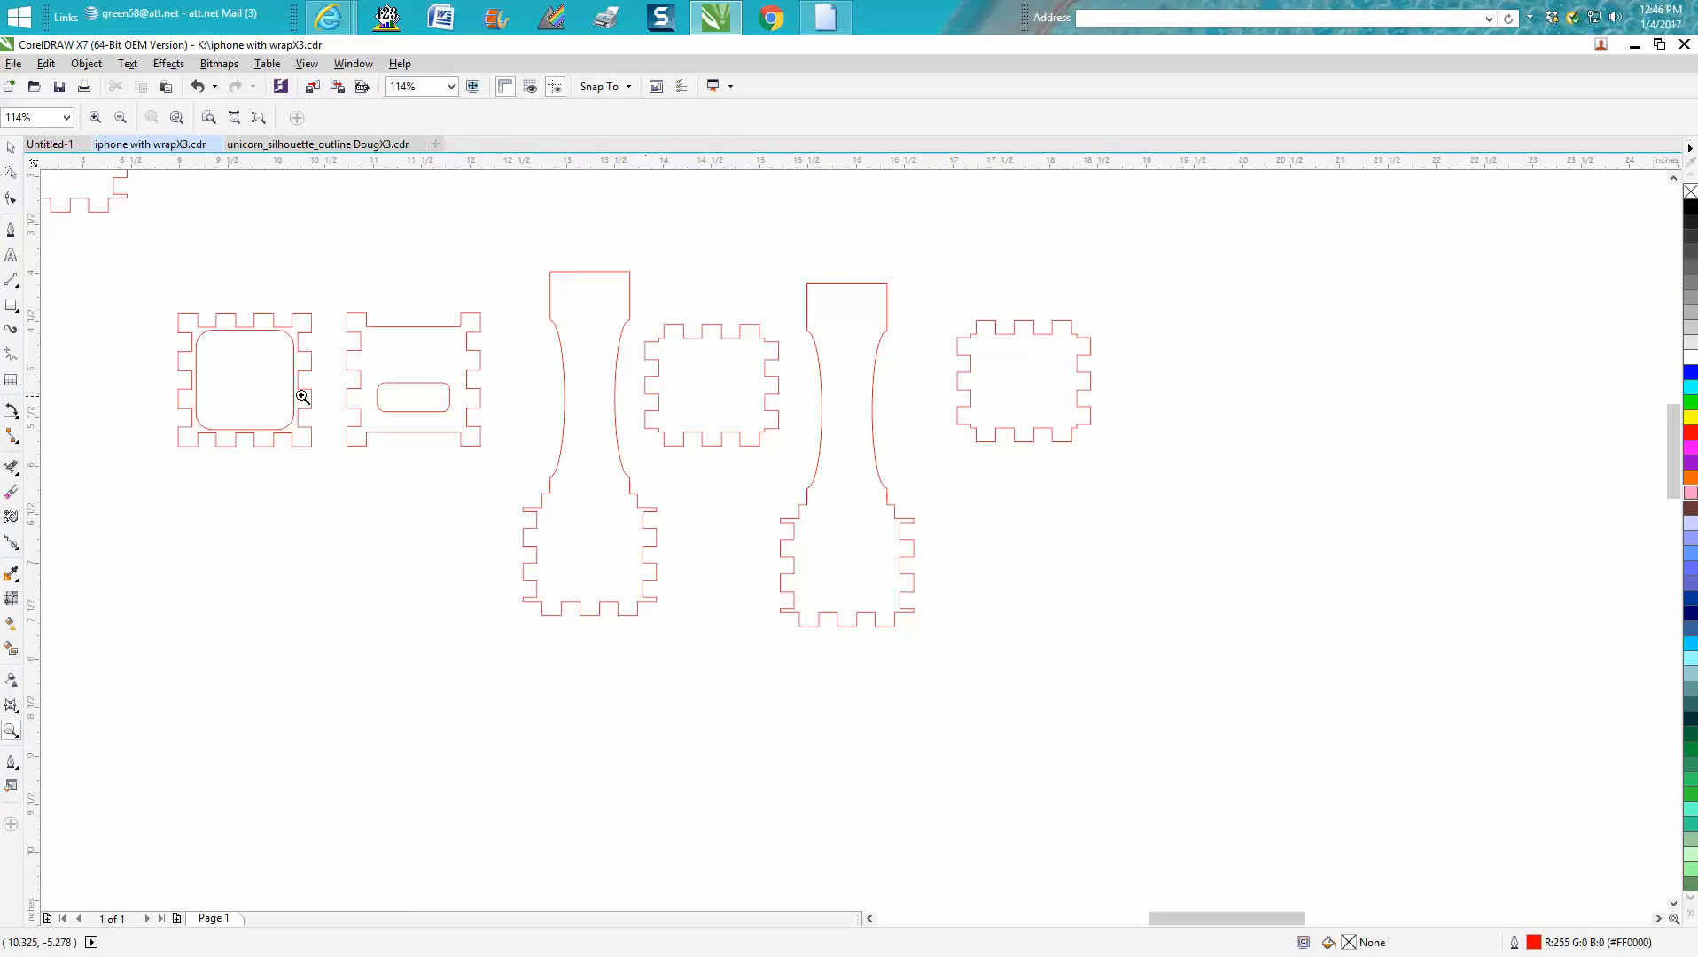